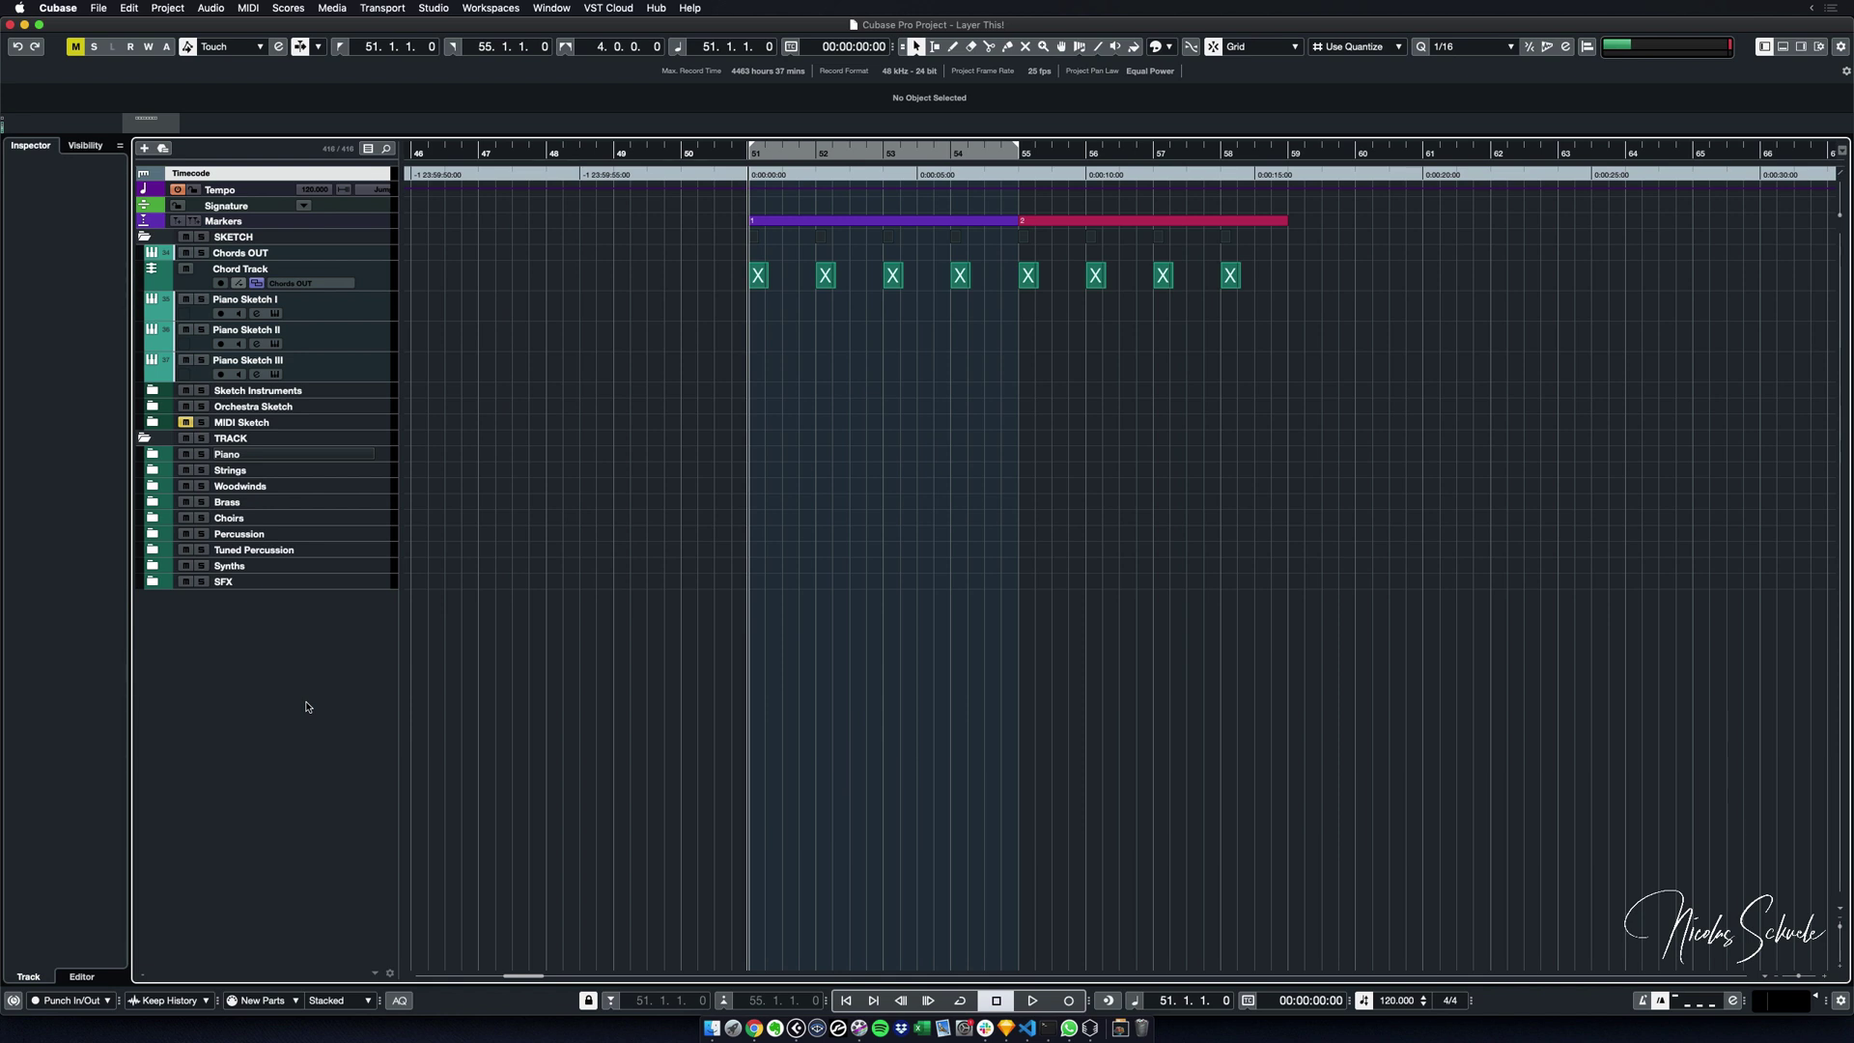
# - Add one Kontakt instrument track and move it above the Piano track
pyautogui.press('Down')
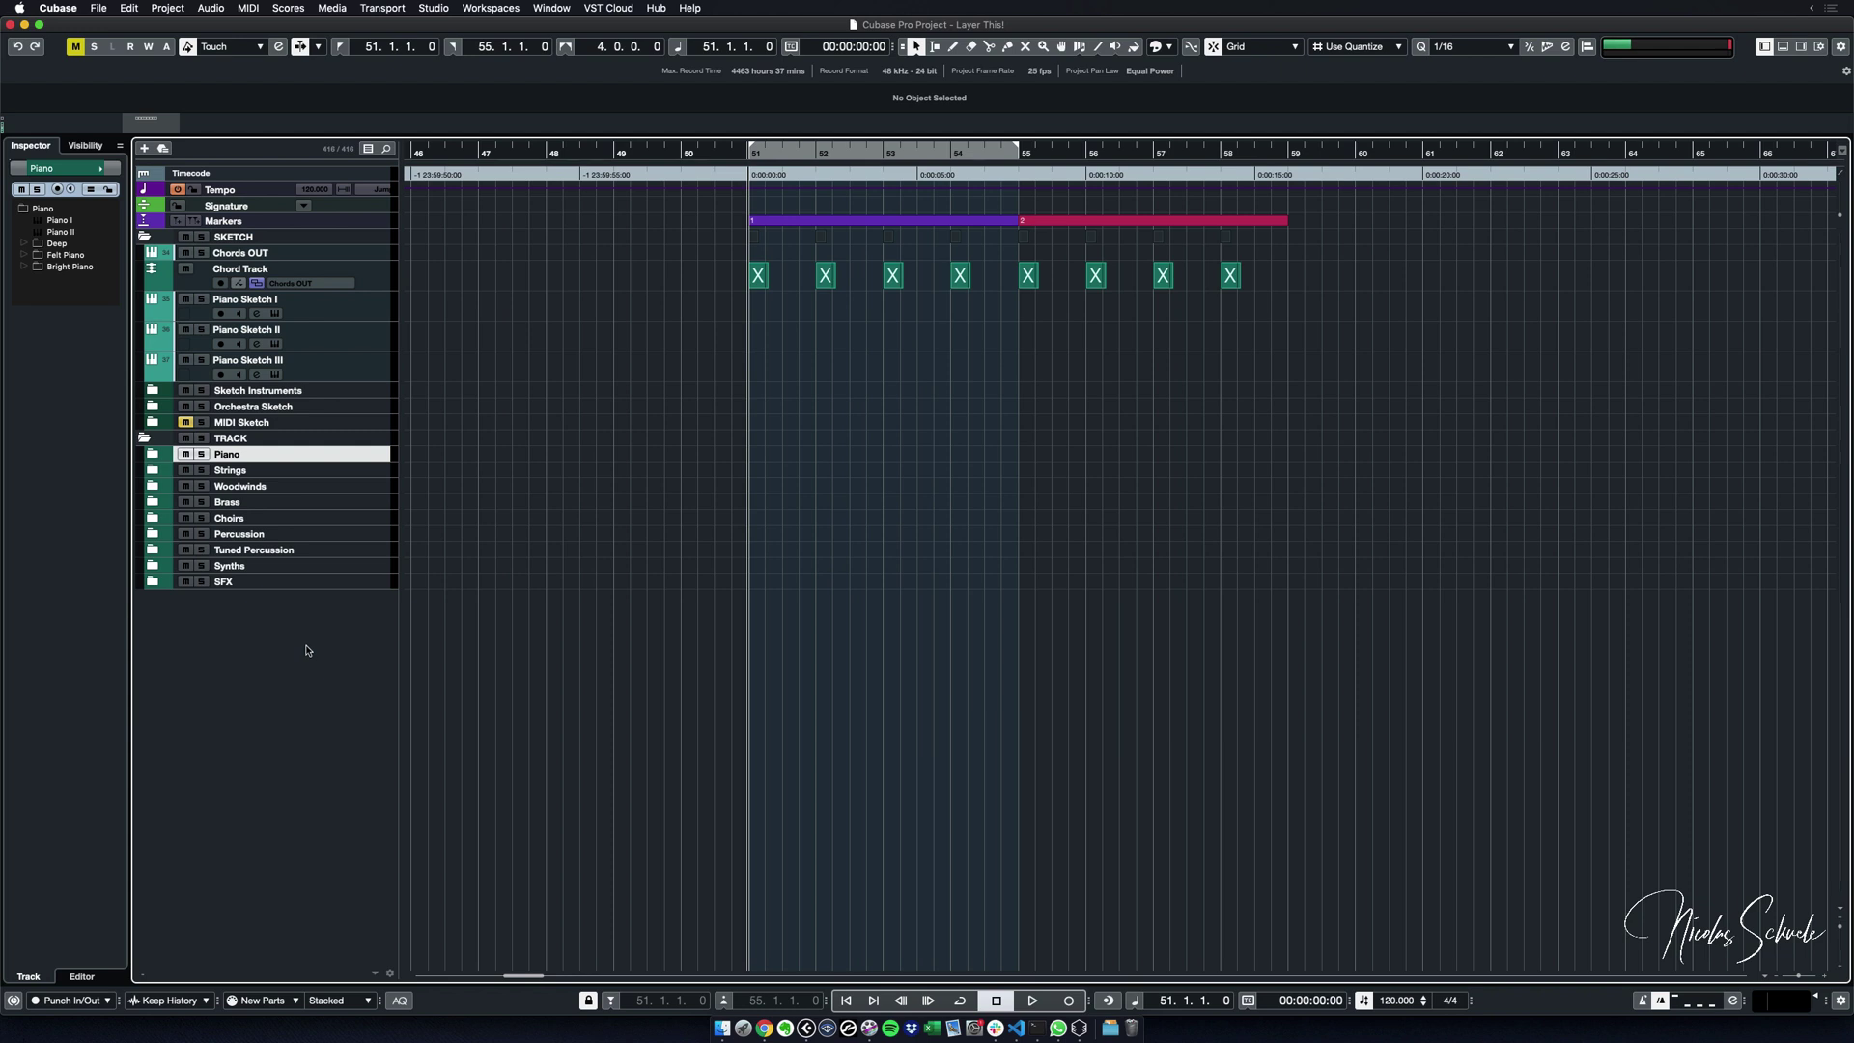
pyautogui.doubleClick(307, 649)
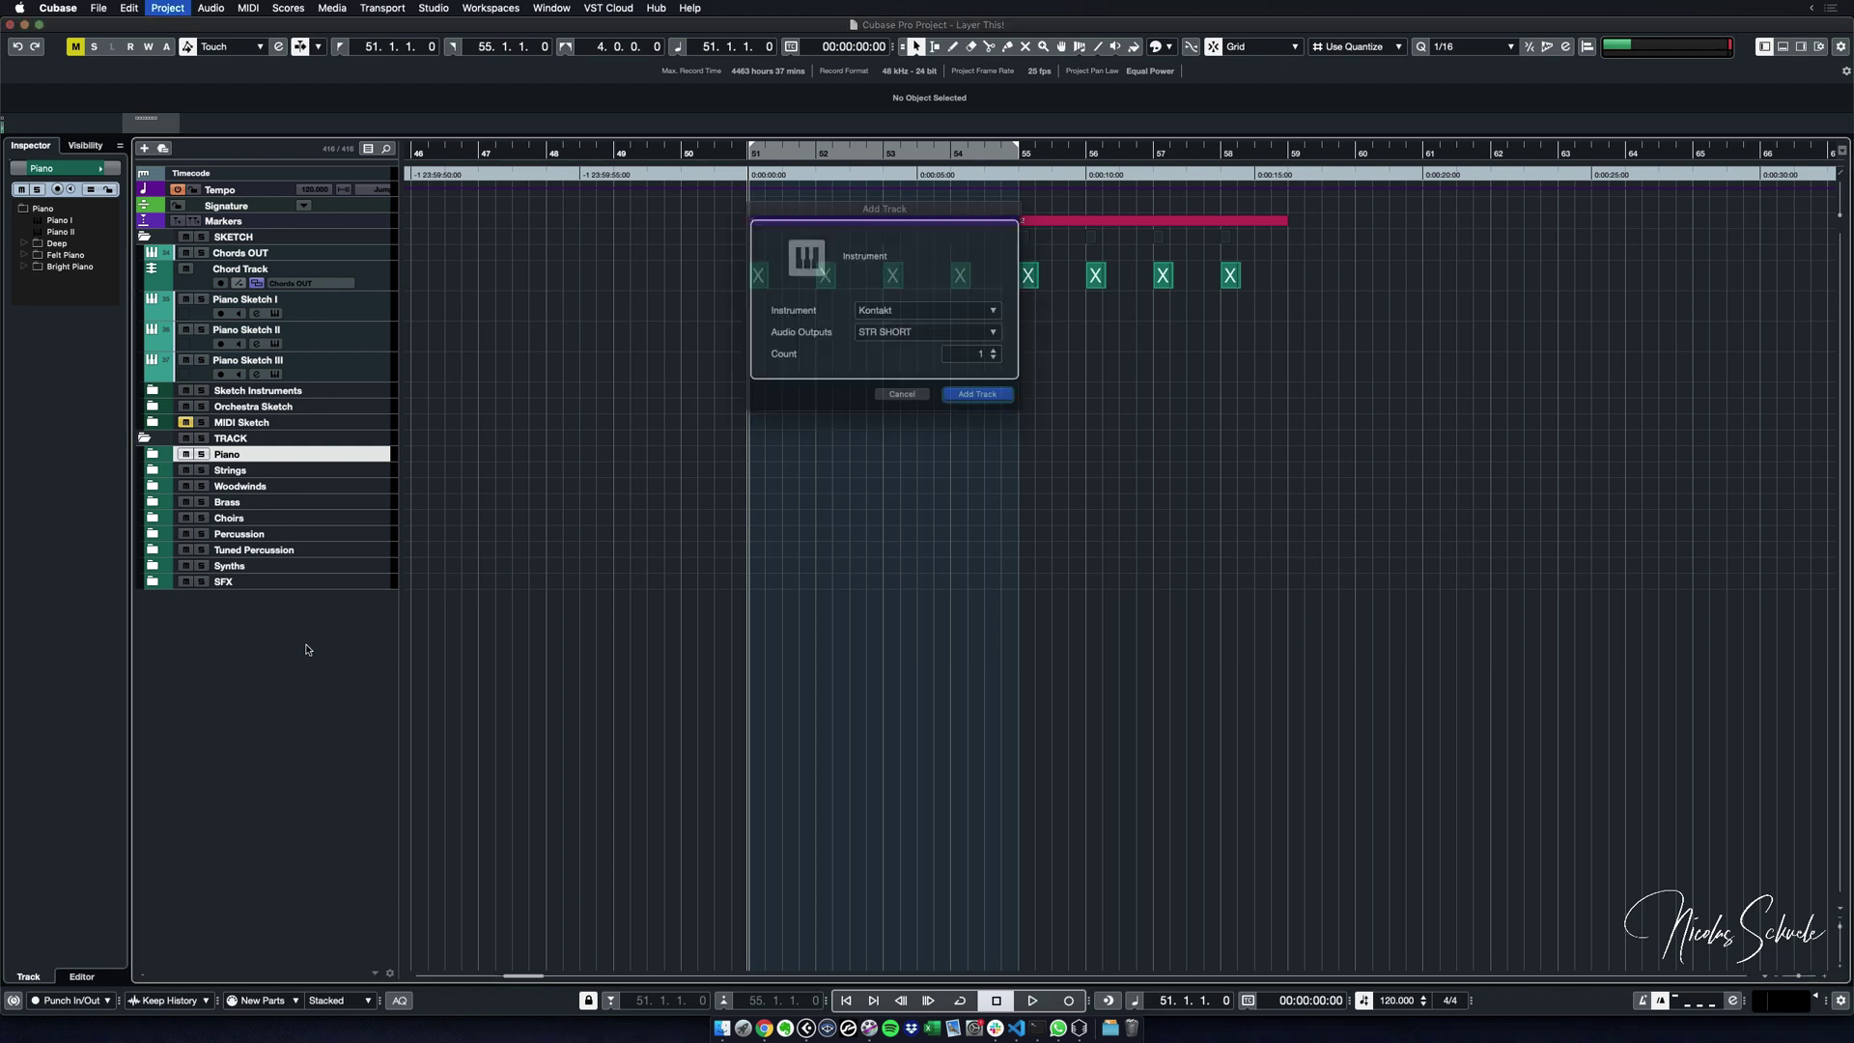
pyautogui.click(976, 394)
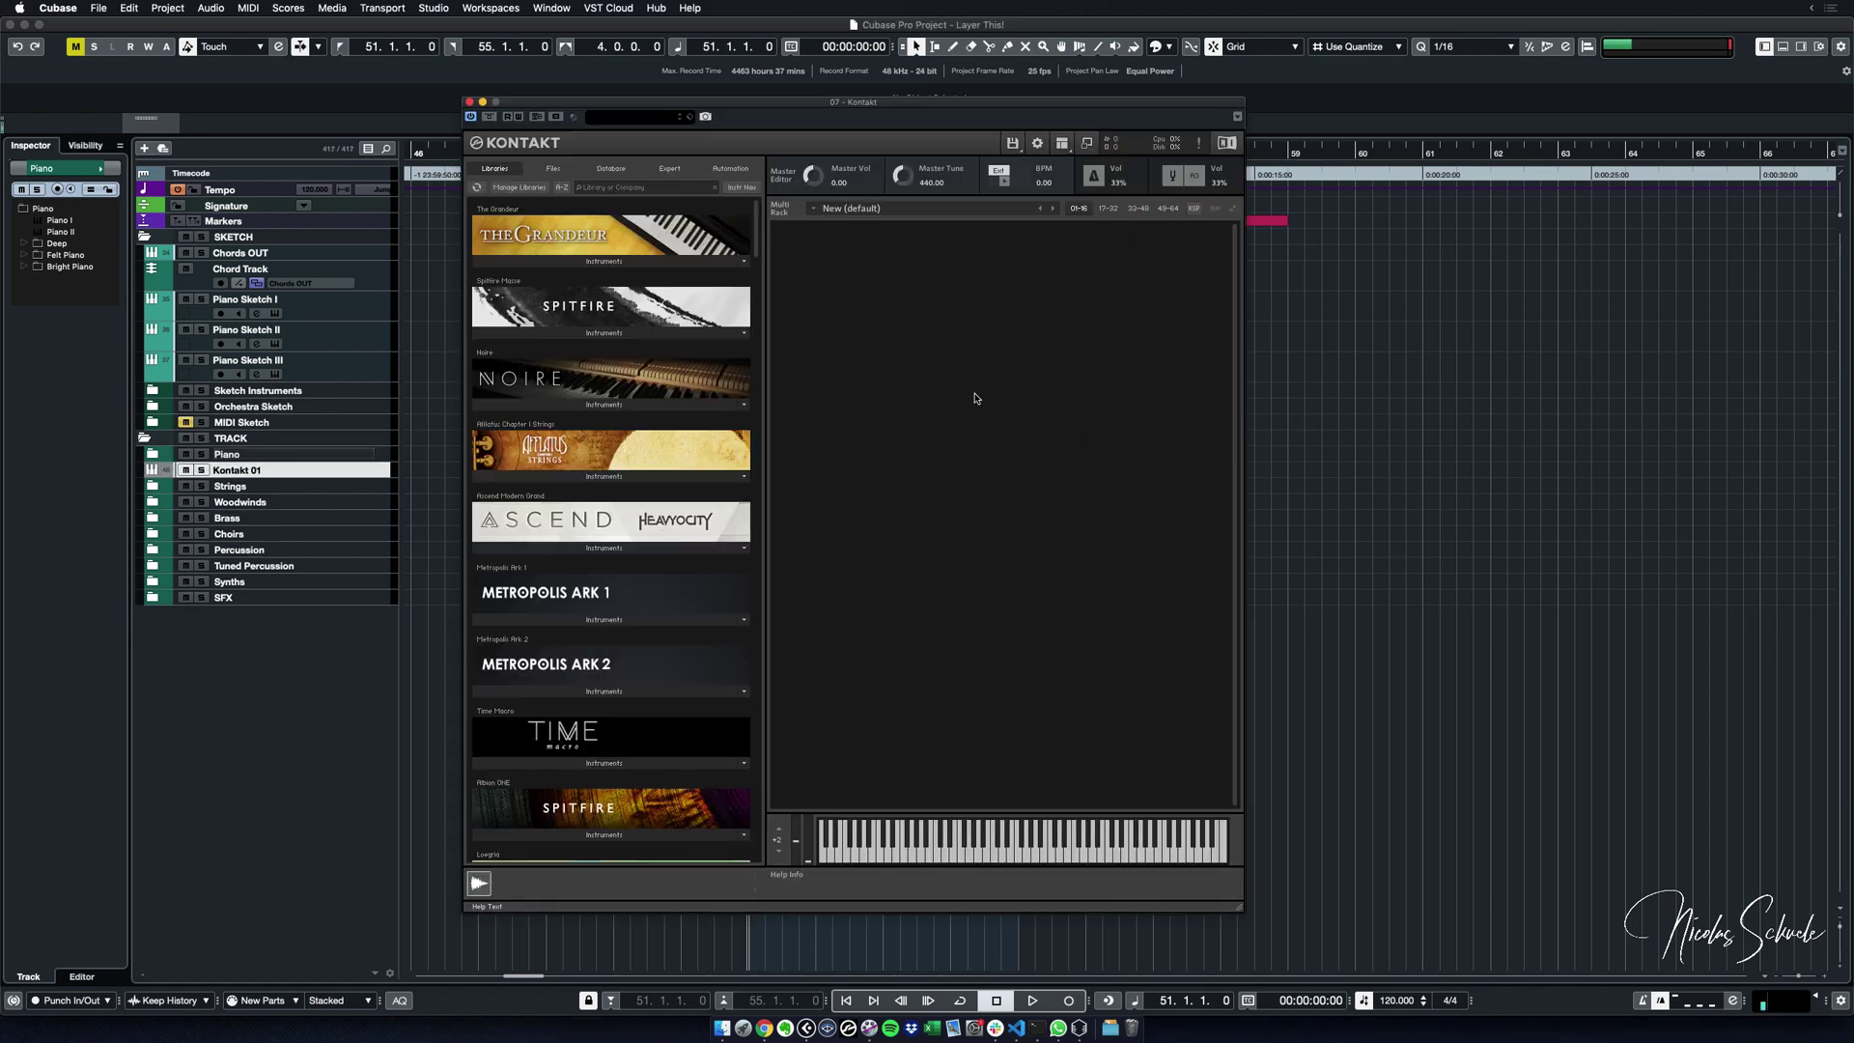
pyautogui.click(378, 473)
pyautogui.moveTo(377, 483); pyautogui.dragTo(376, 456)
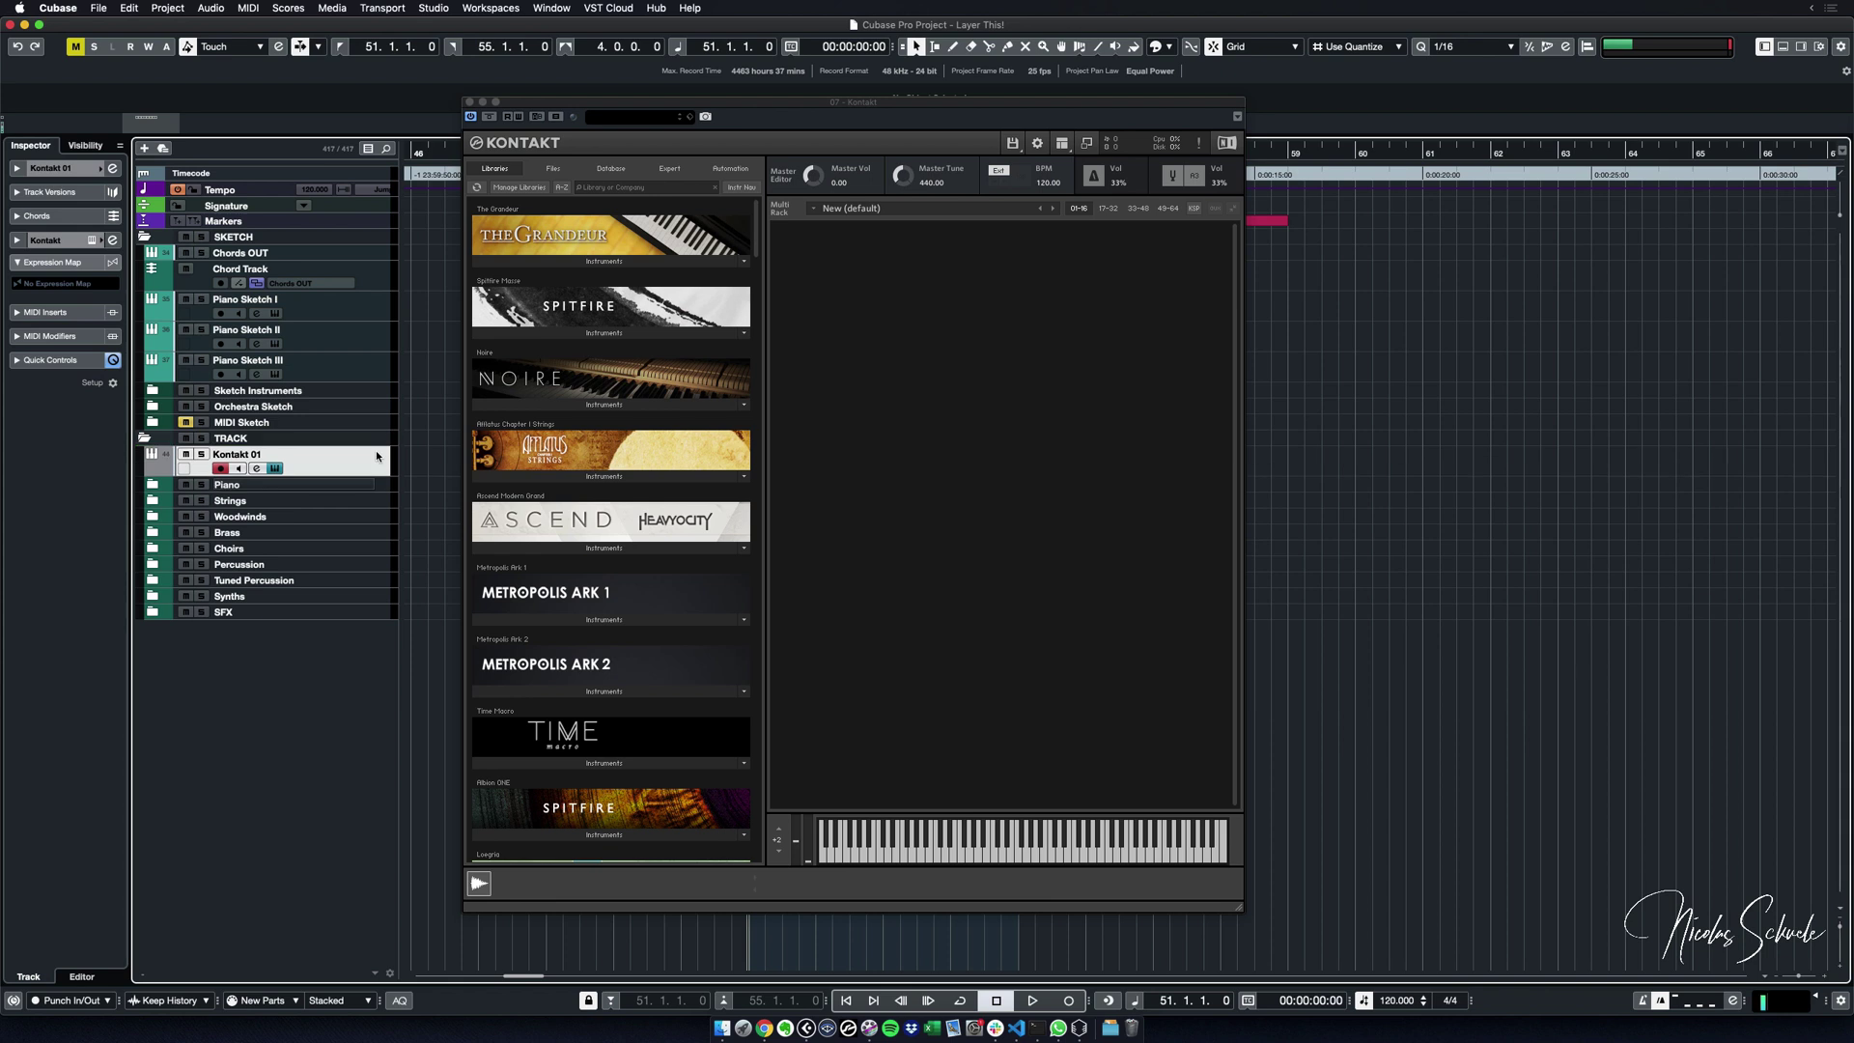
# - Rename the new Kontakt track to 'My Layer of Awesome'
pyautogui.doubleClick(377, 455)
pyautogui.write('My Layer')
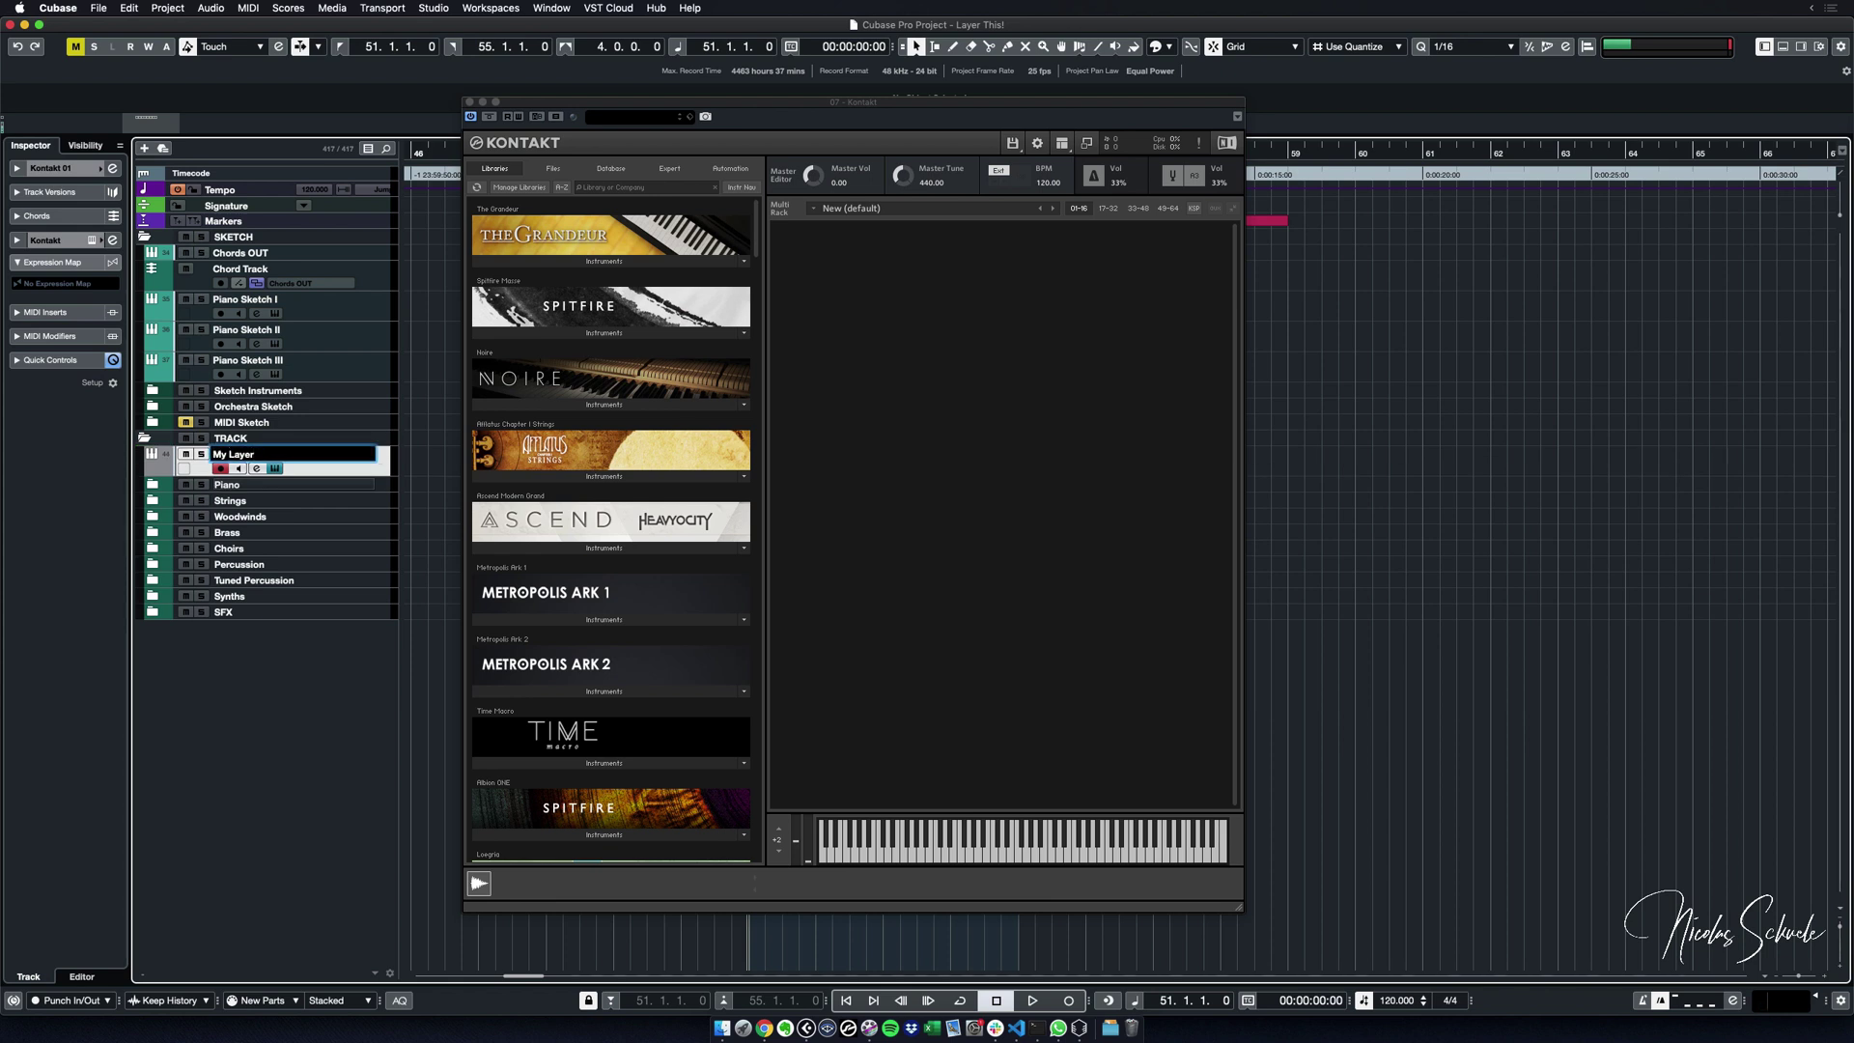
pyautogui.write(' of Awesome')
pyautogui.press('Return')
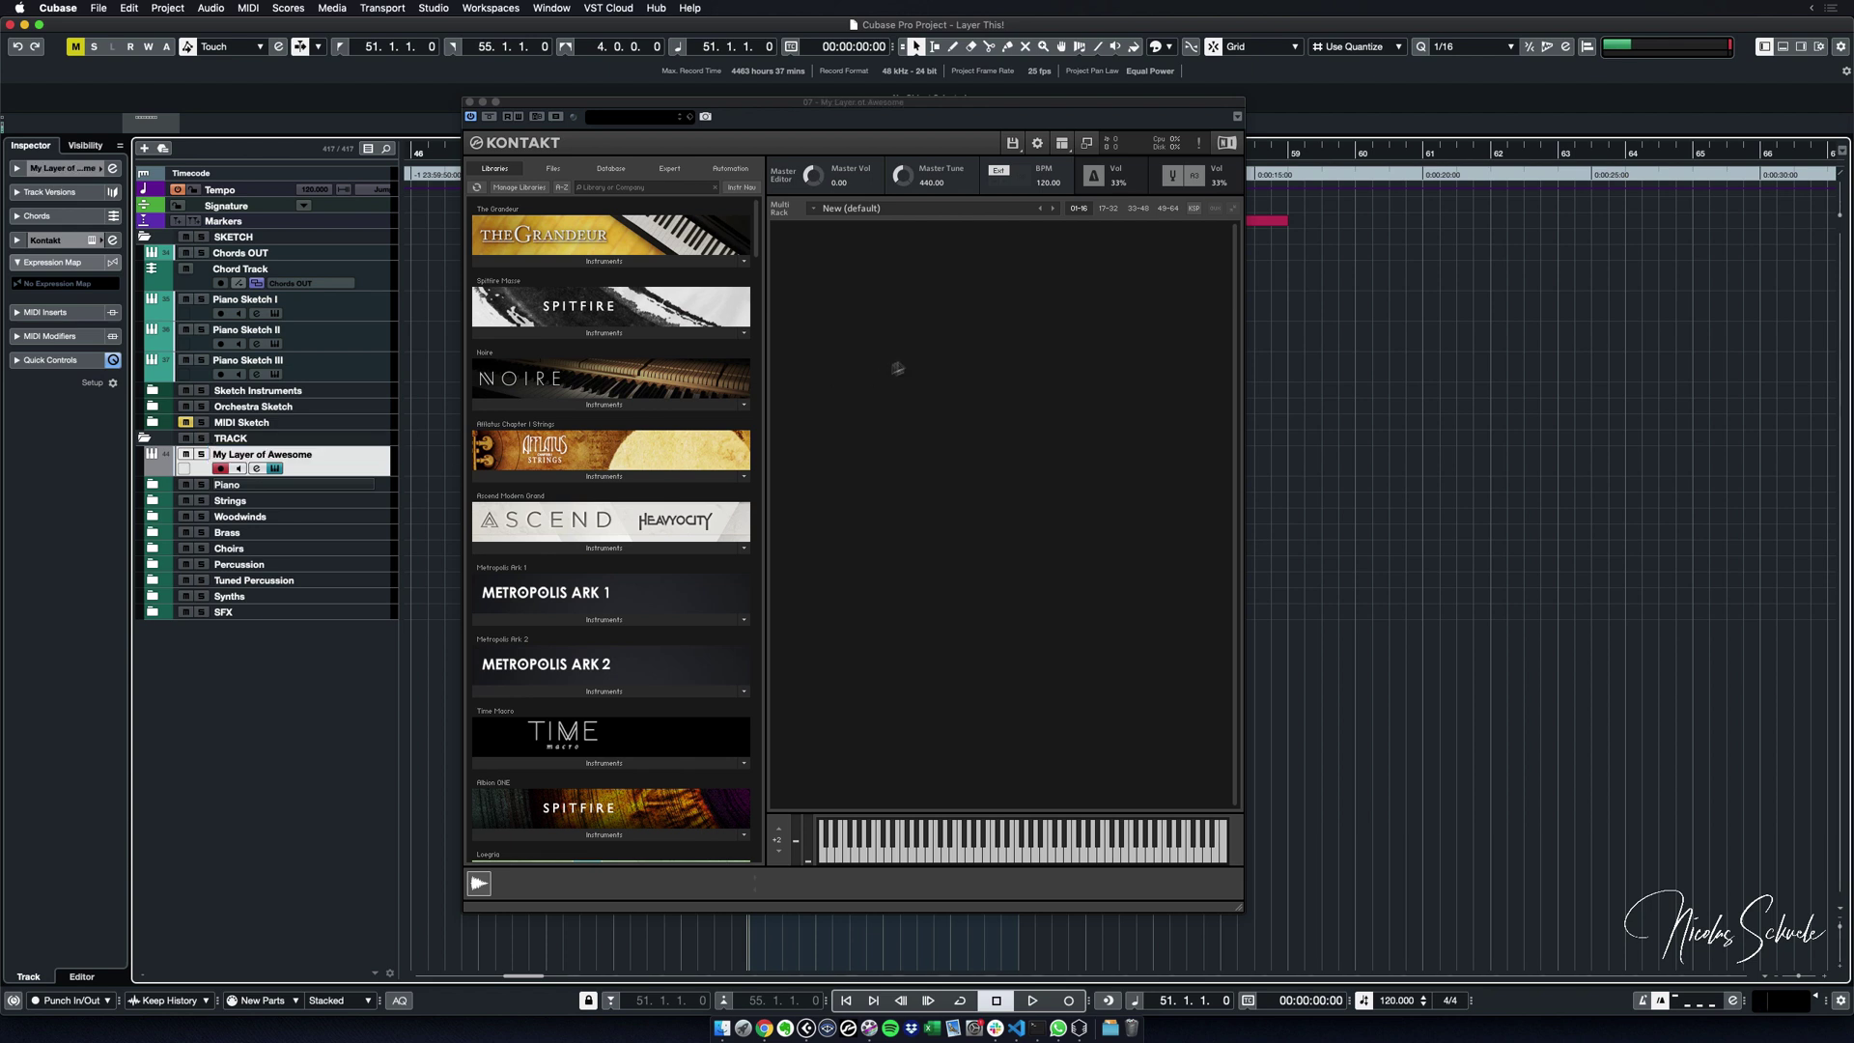
# - Search the libraries for 'cinem' and load CSS 1st Violins.nki into the rack
pyautogui.click(887, 364)
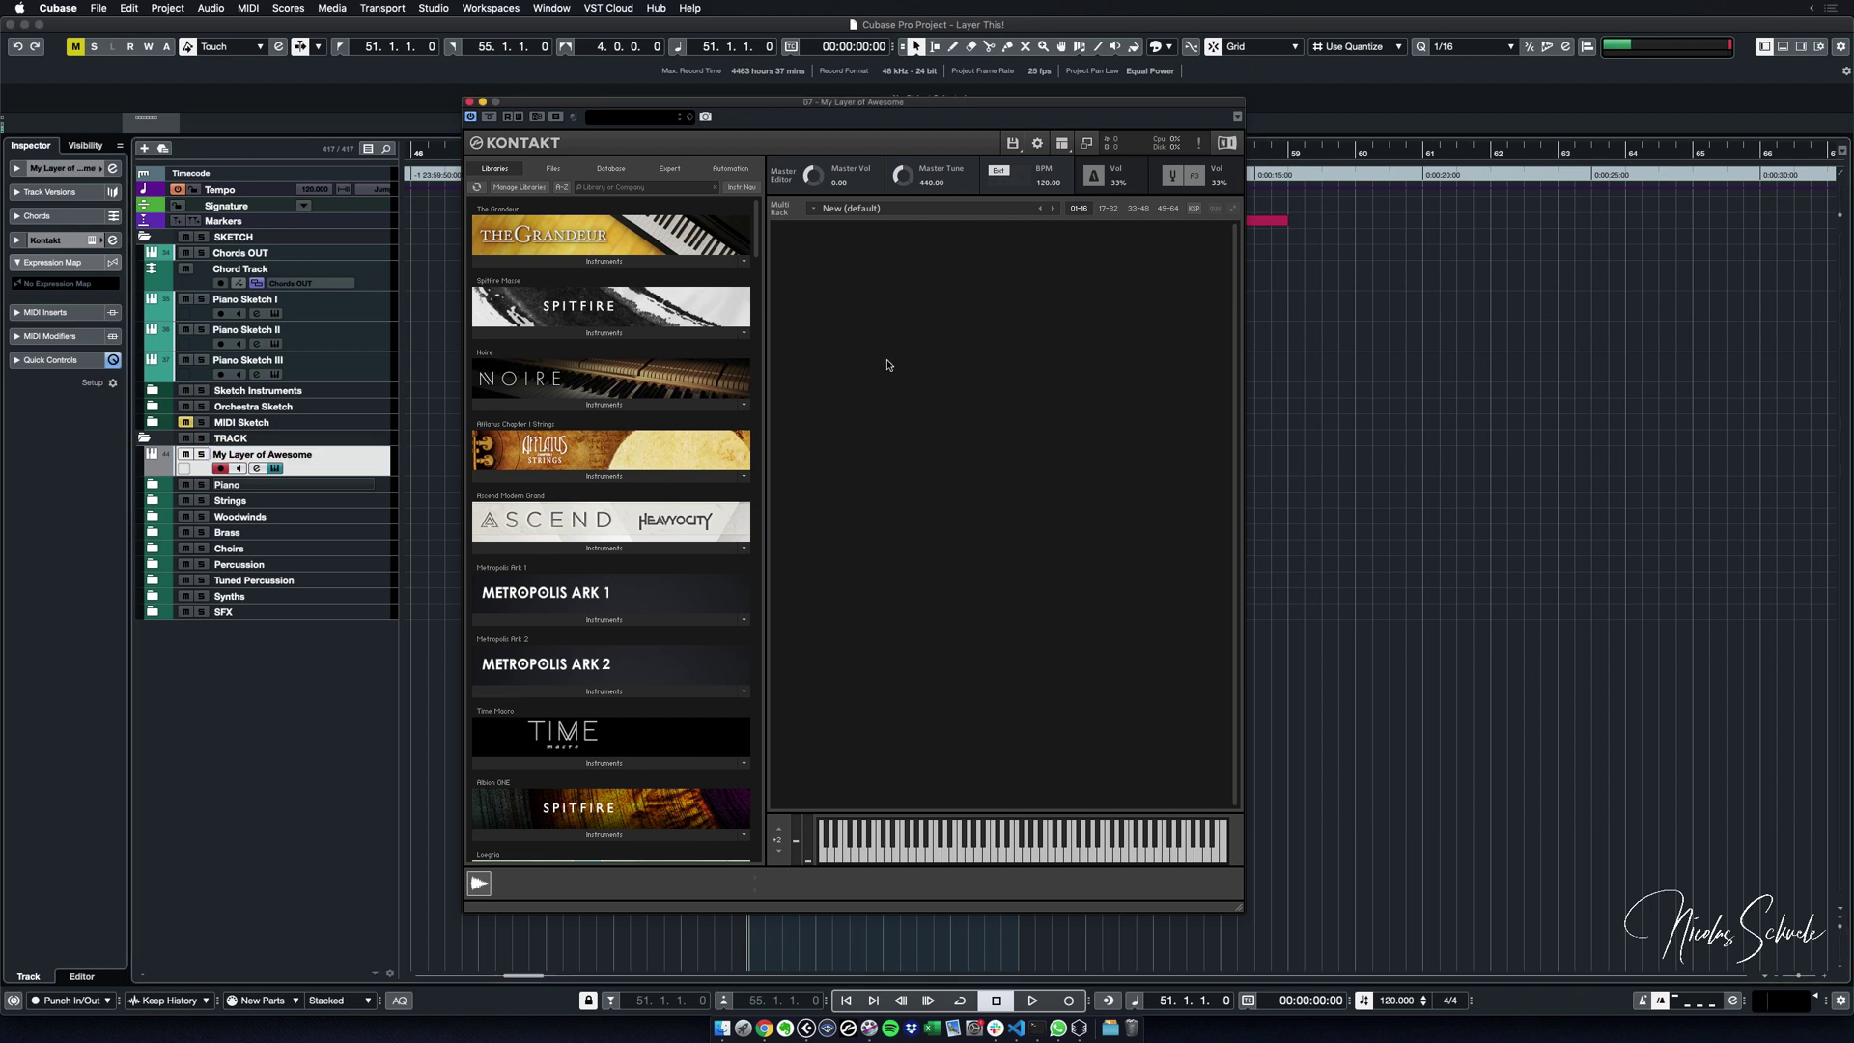
pyautogui.click(643, 191)
pyautogui.write('cinem')
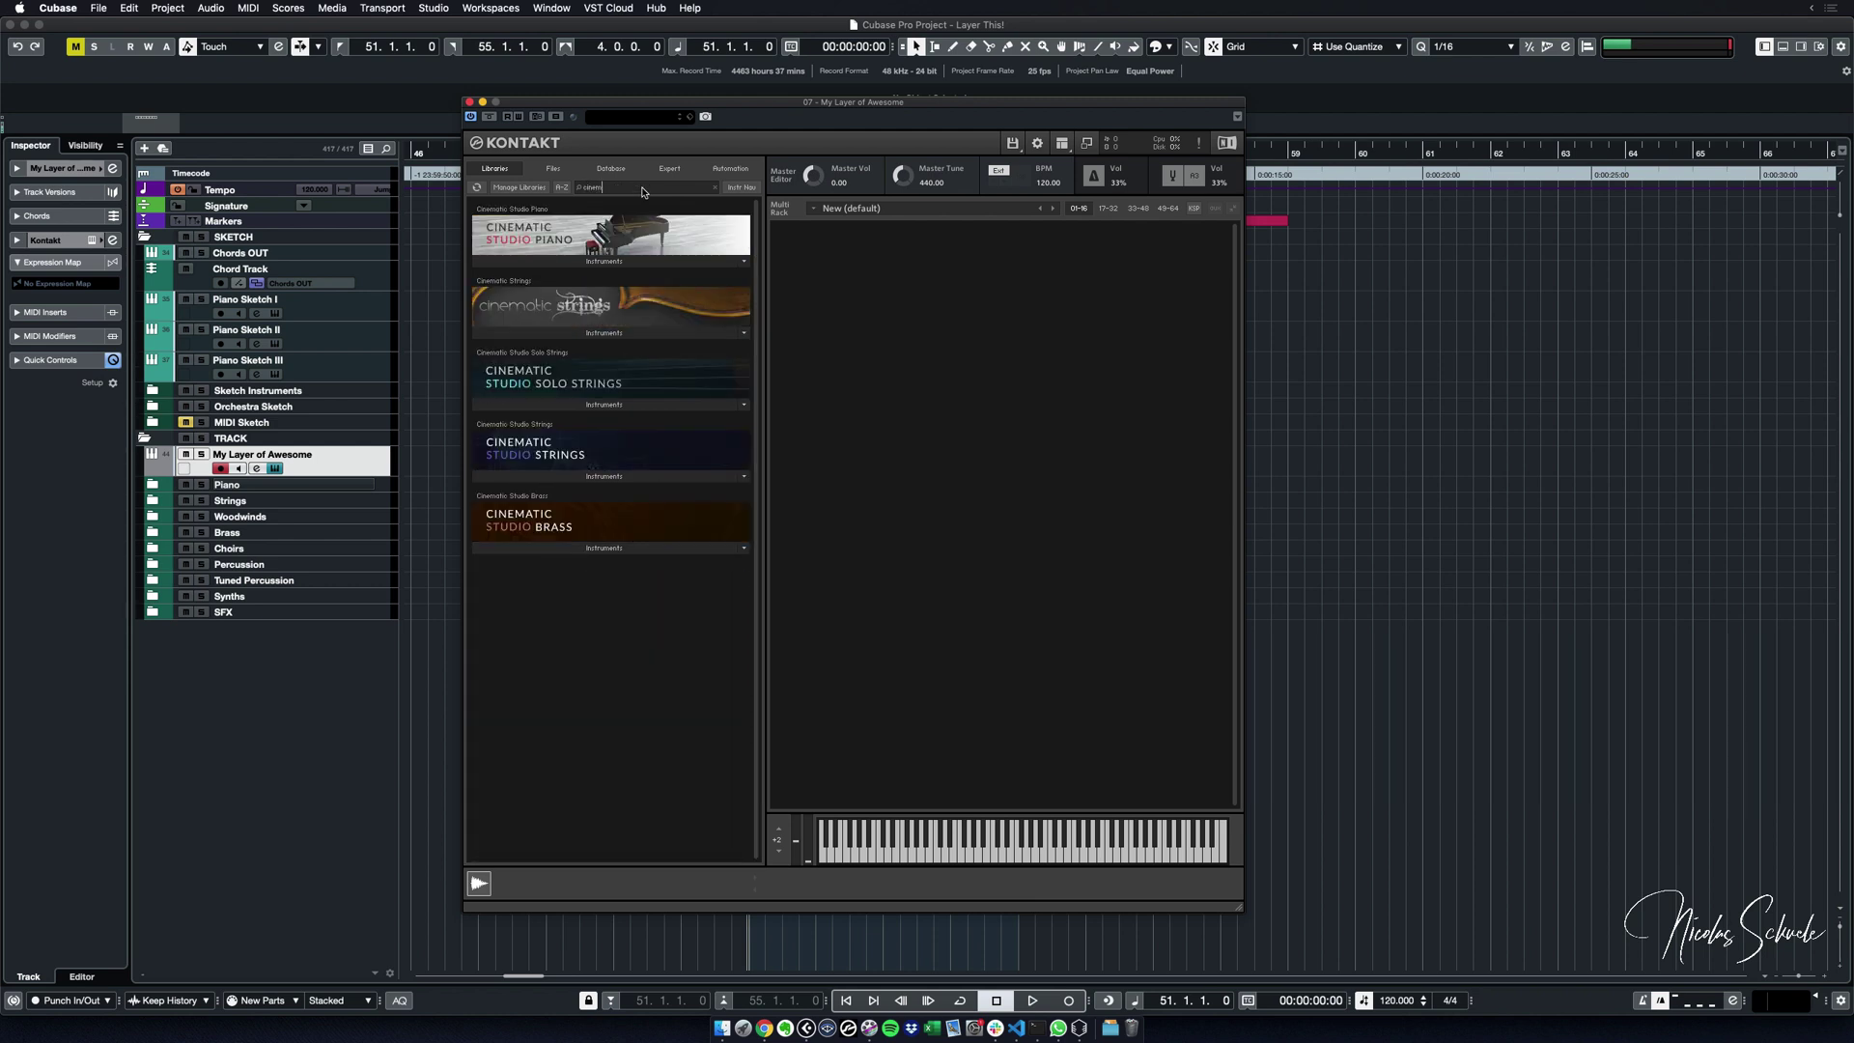
pyautogui.click(591, 477)
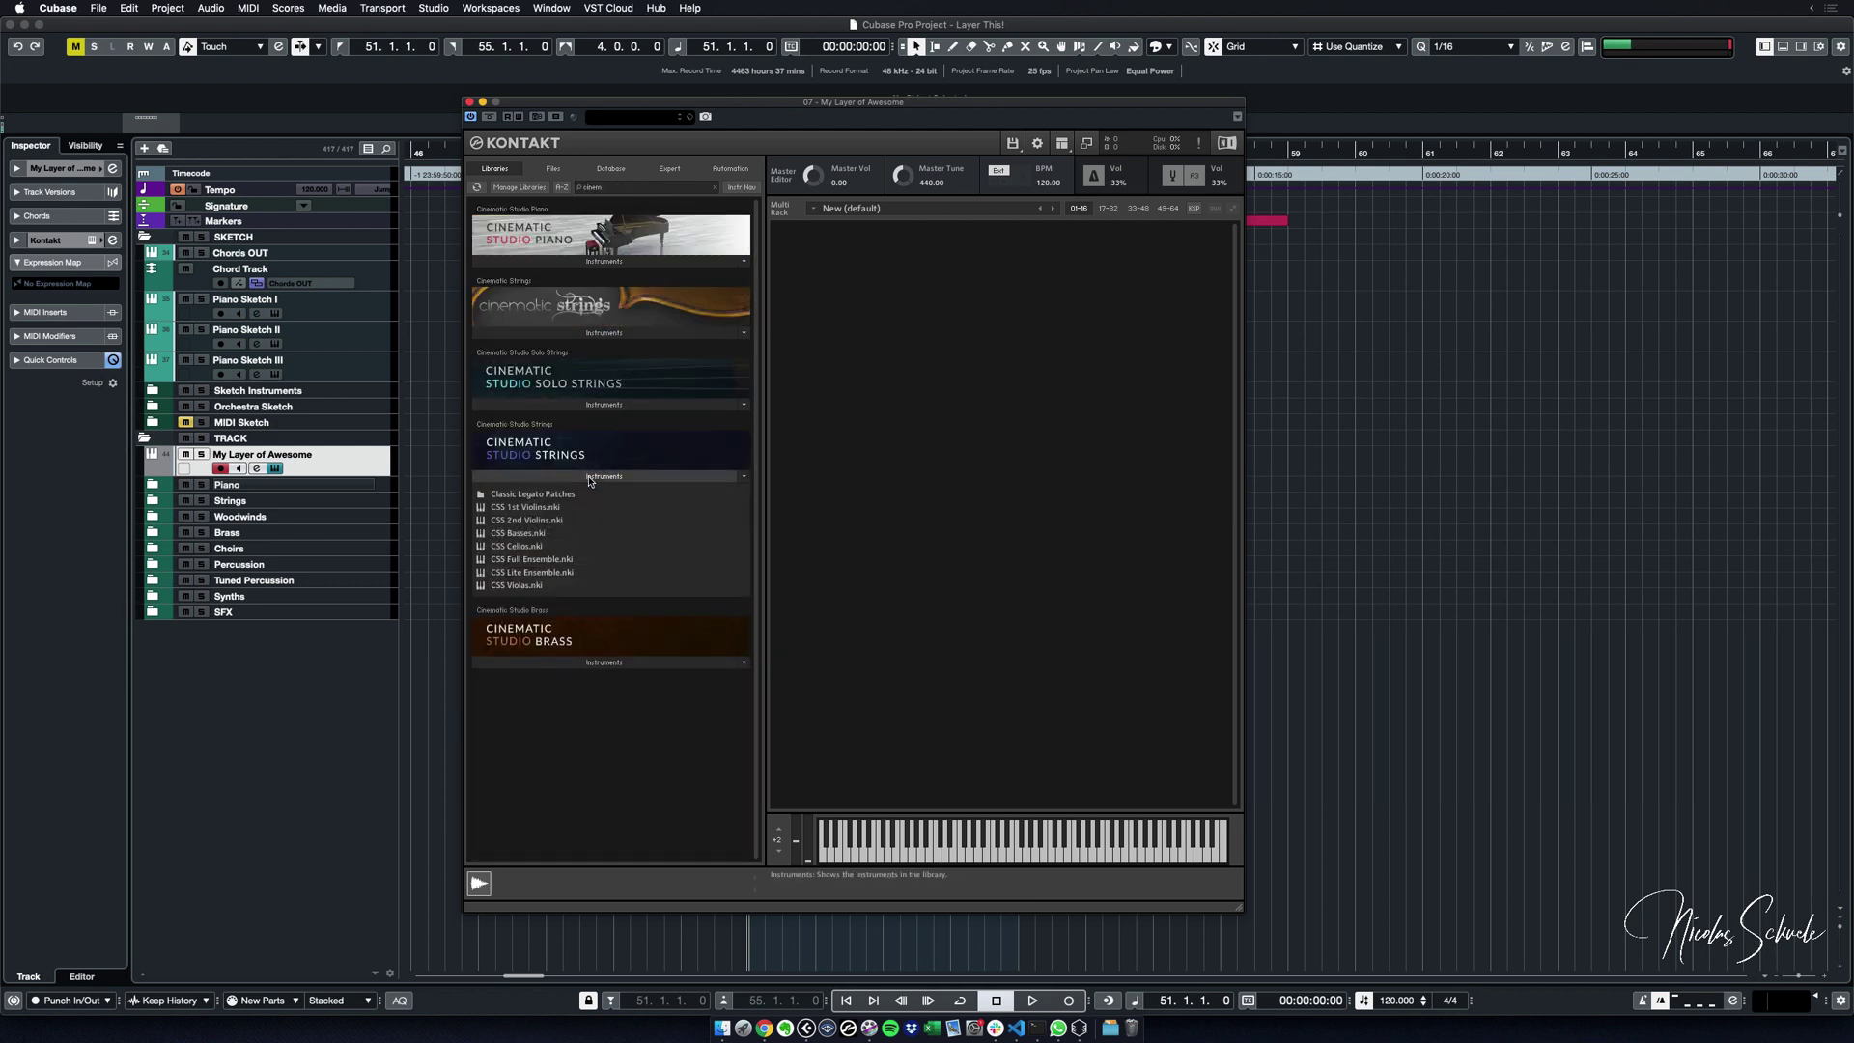
pyautogui.doubleClick(526, 508)
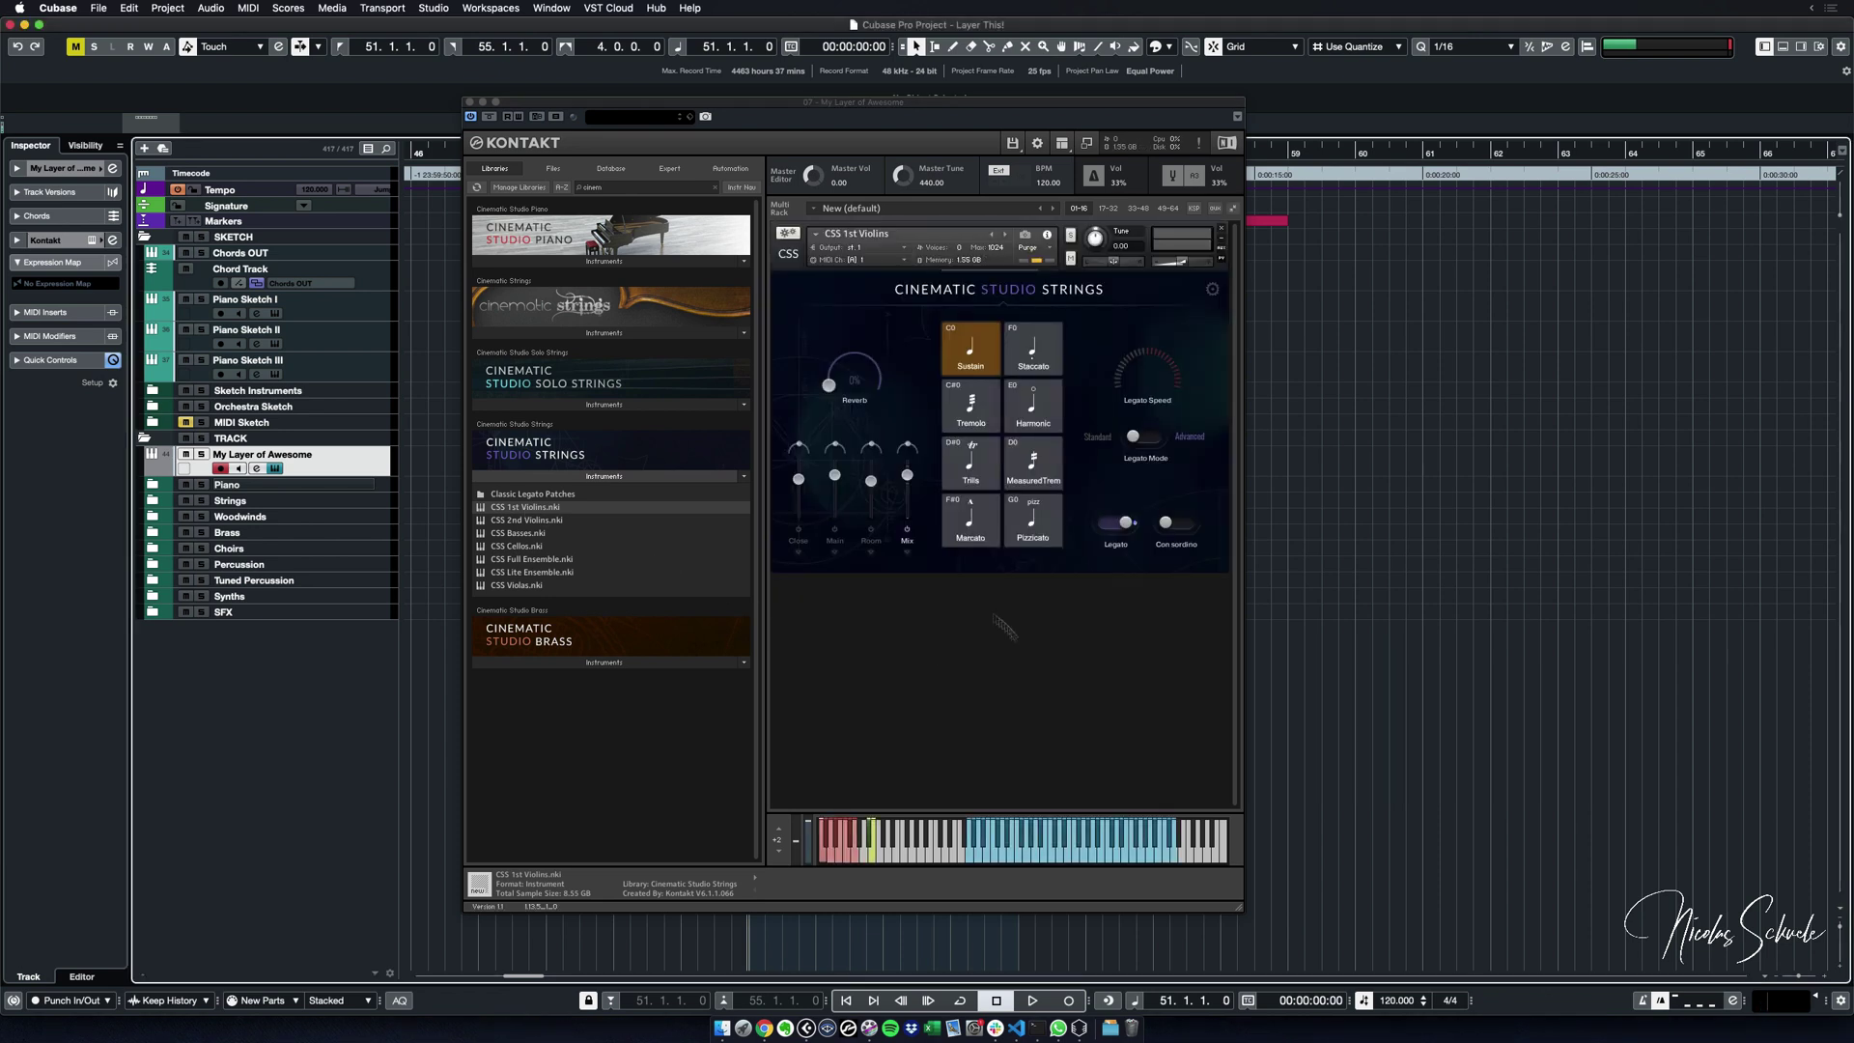
# - Quick-load 8Dio Century Strings > Violins 1.nki below the CSS violins
pyautogui.rightClick(973, 614)
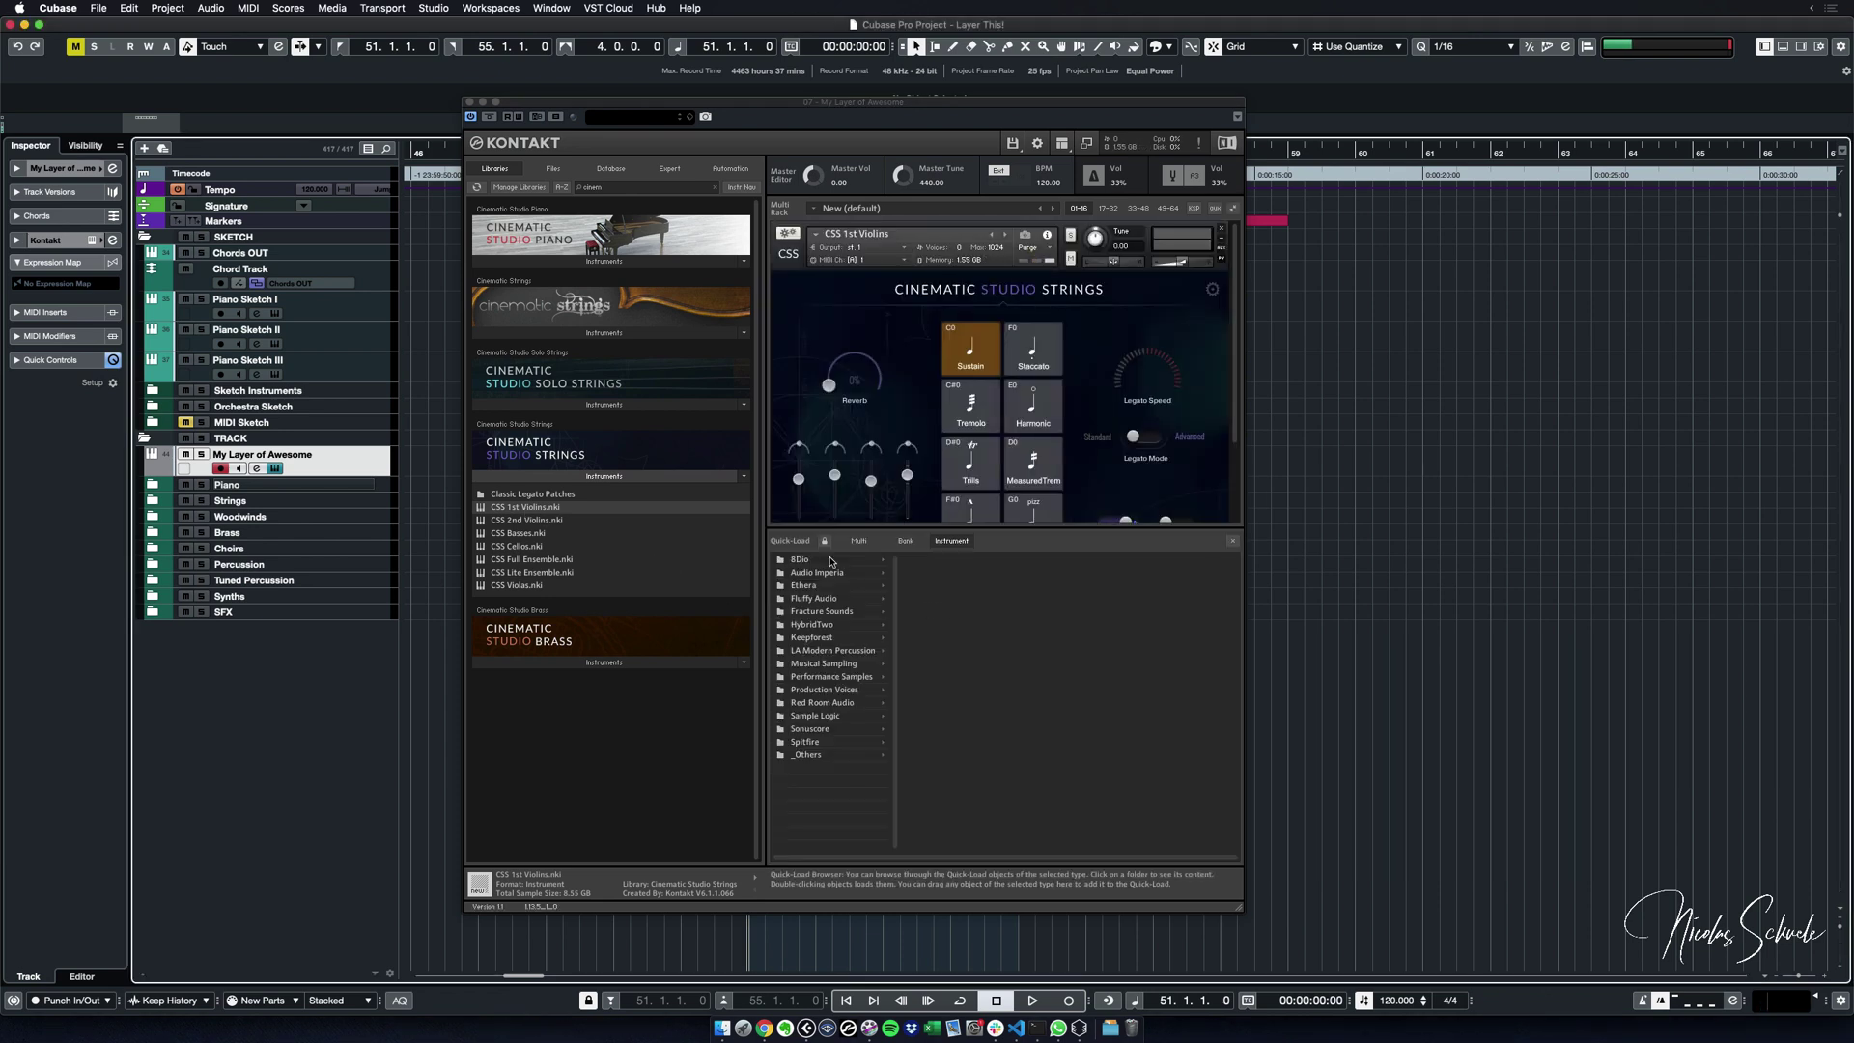
pyautogui.click(961, 626)
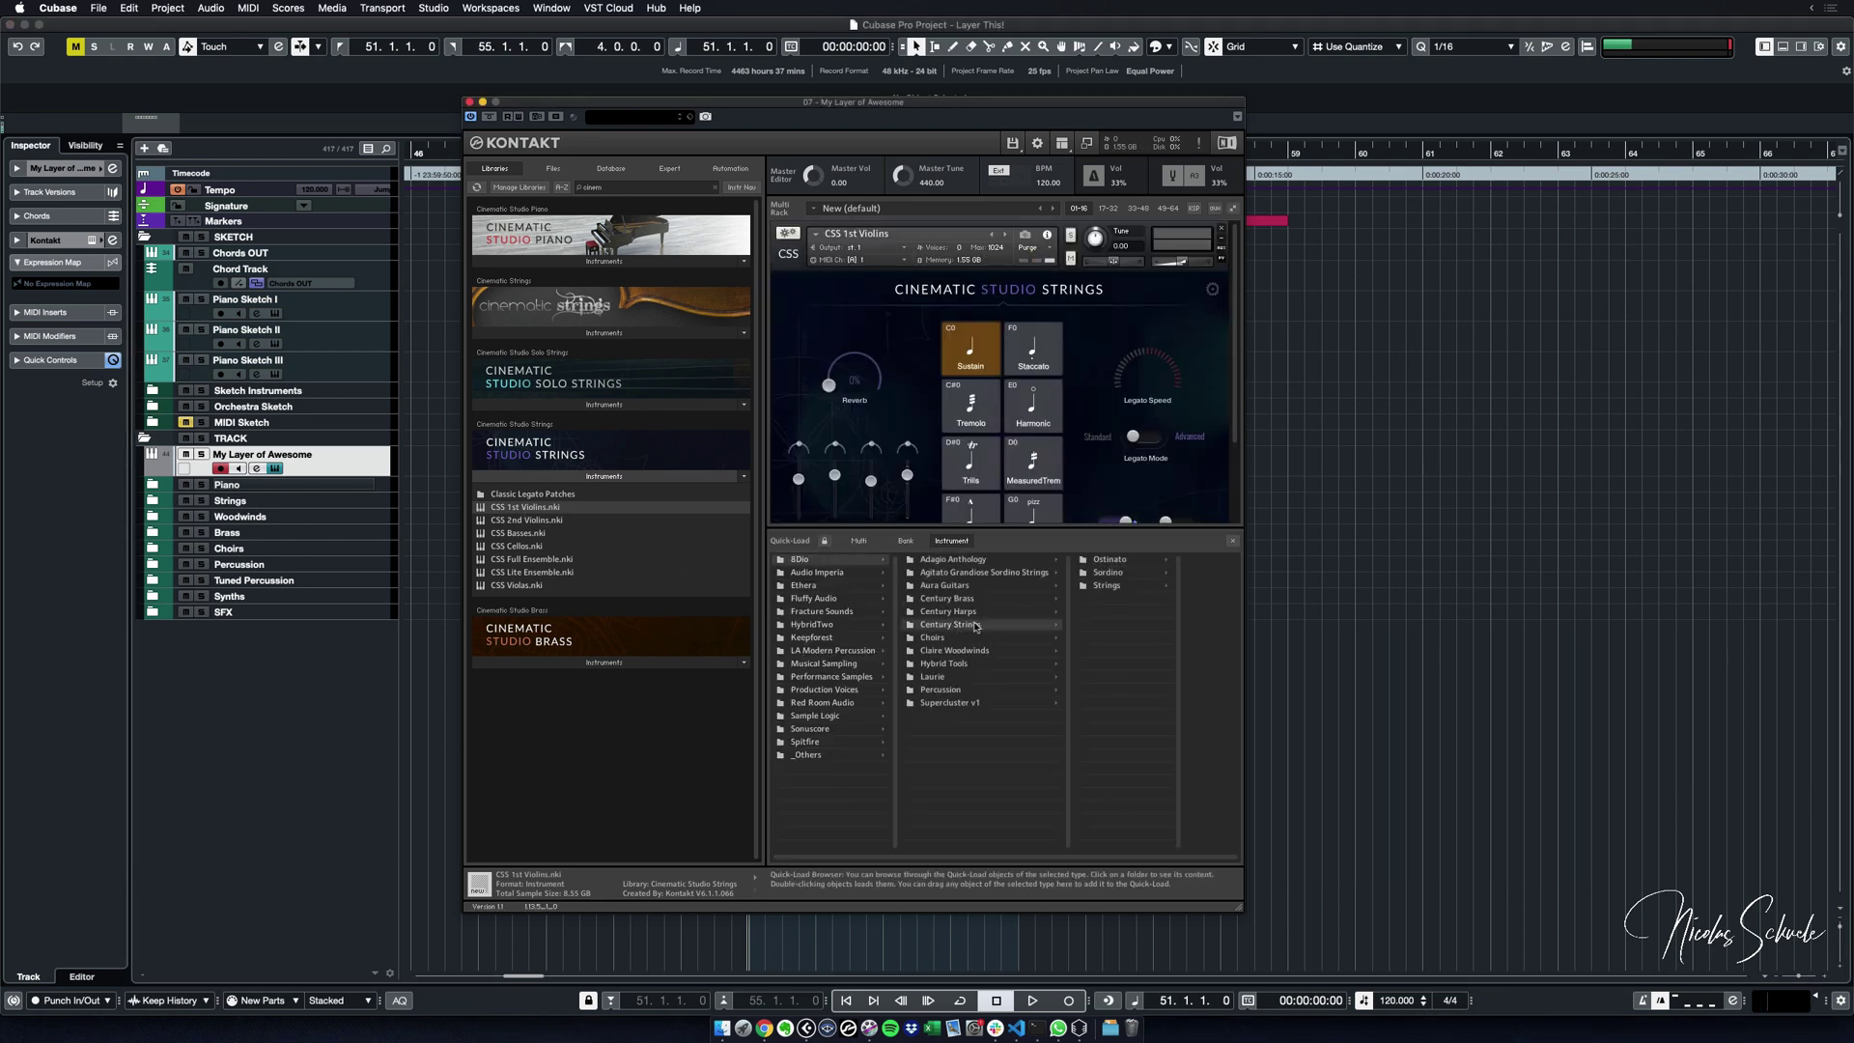
pyautogui.click(1120, 585)
pyautogui.click(1177, 562)
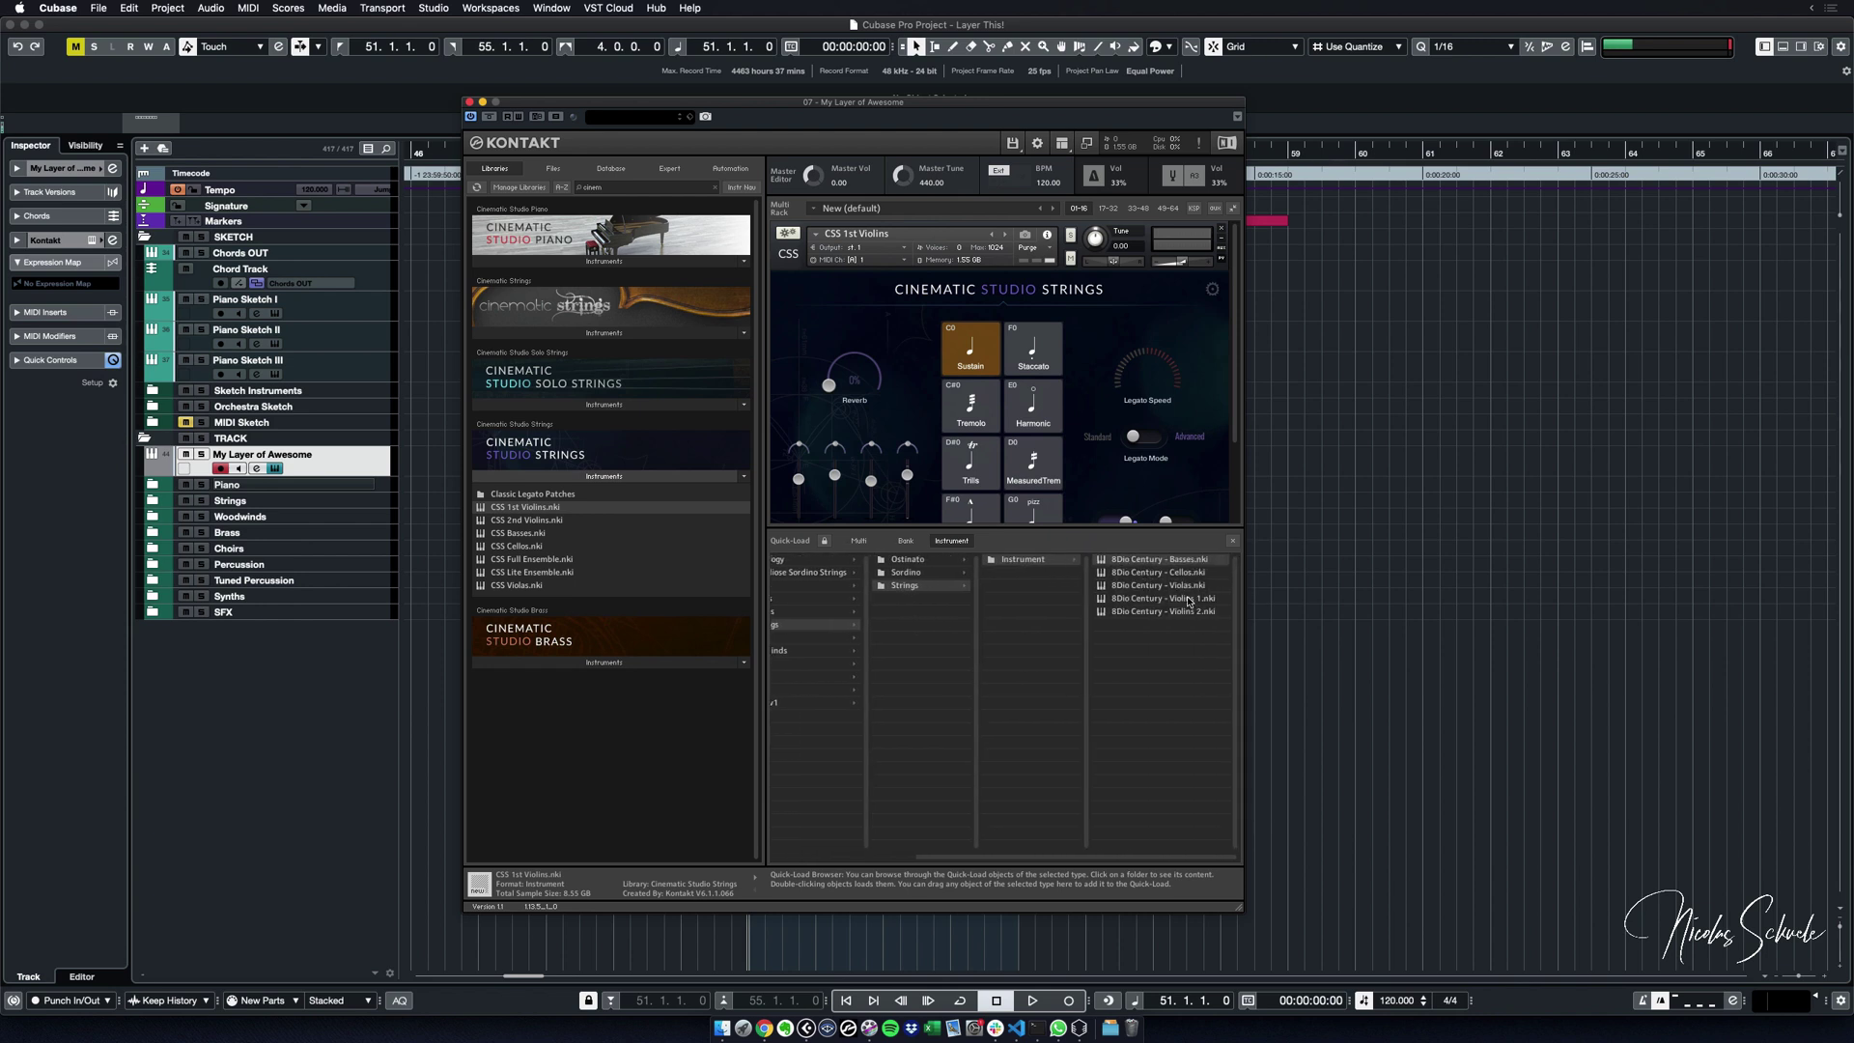
pyautogui.doubleClick(1191, 598)
pyautogui.click(1232, 541)
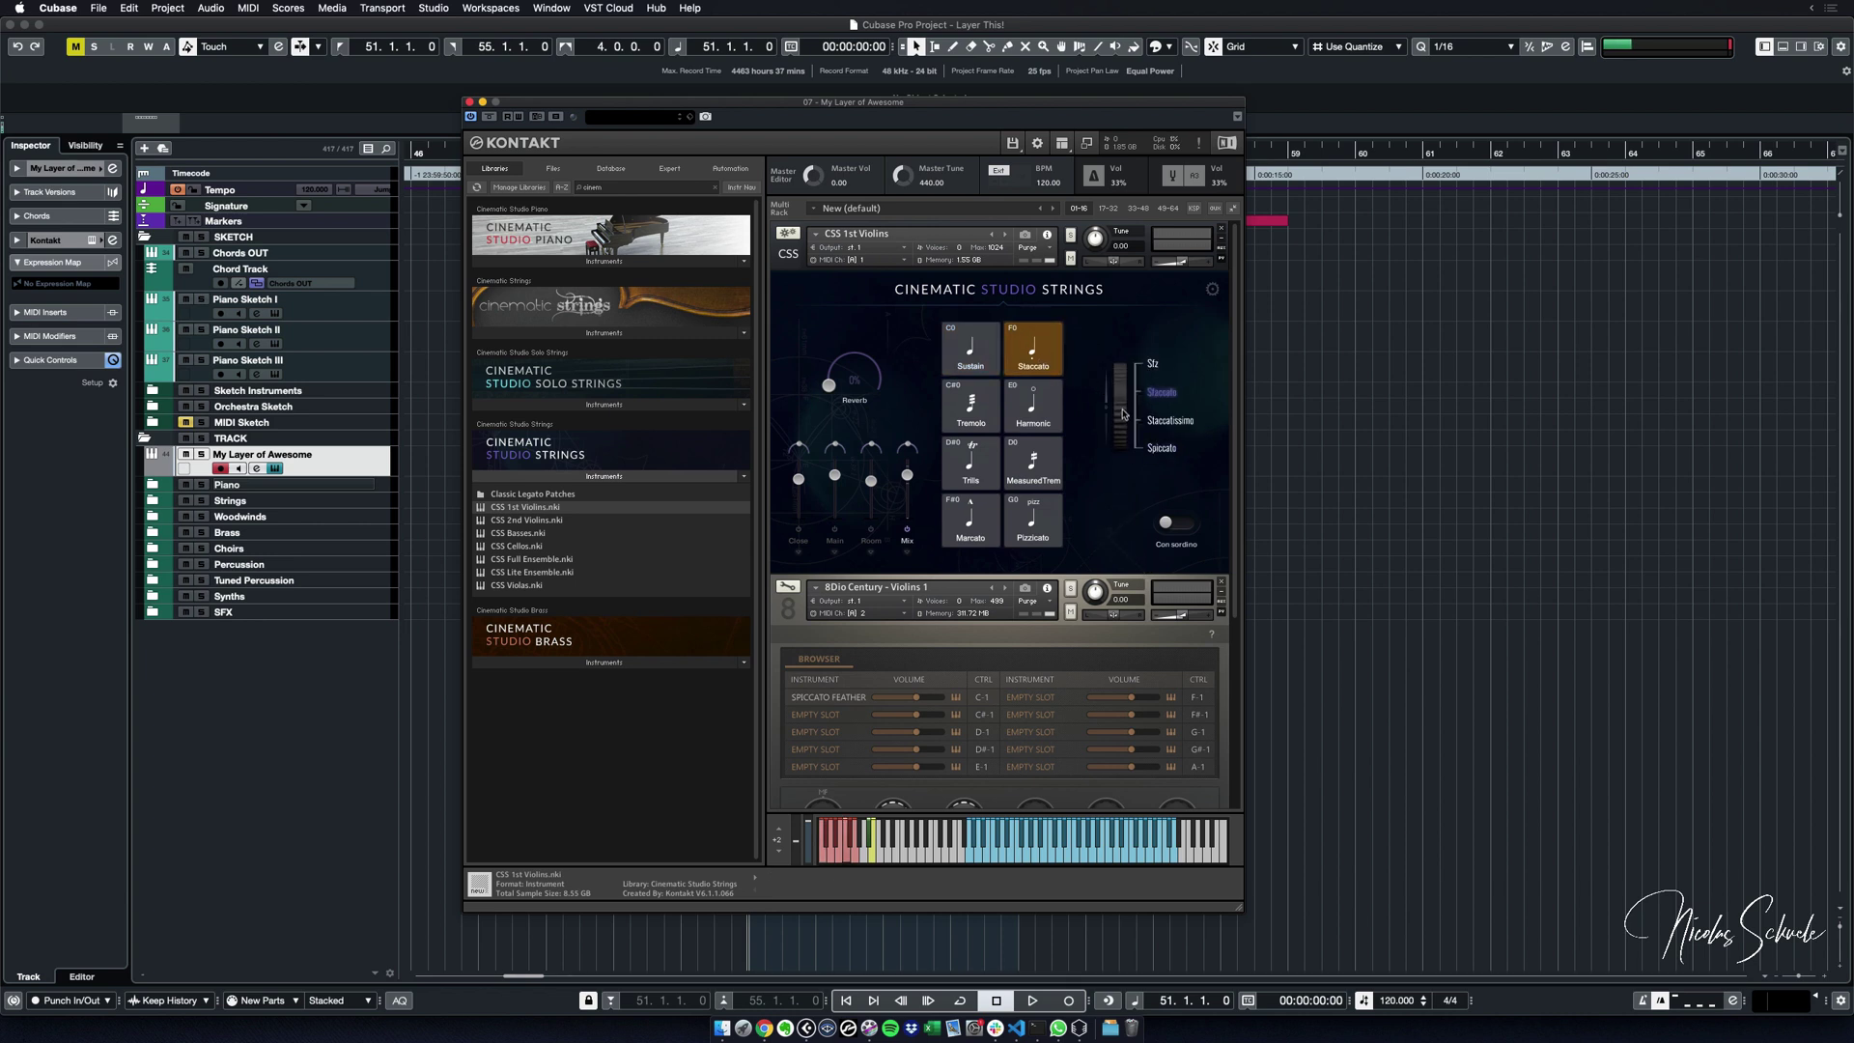
# - Switch the staccato variant to Staccatissimo and remove its CC# 1 automation
pyautogui.click(1123, 421)
pyautogui.rightClick(1123, 421)
pyautogui.click(1121, 440)
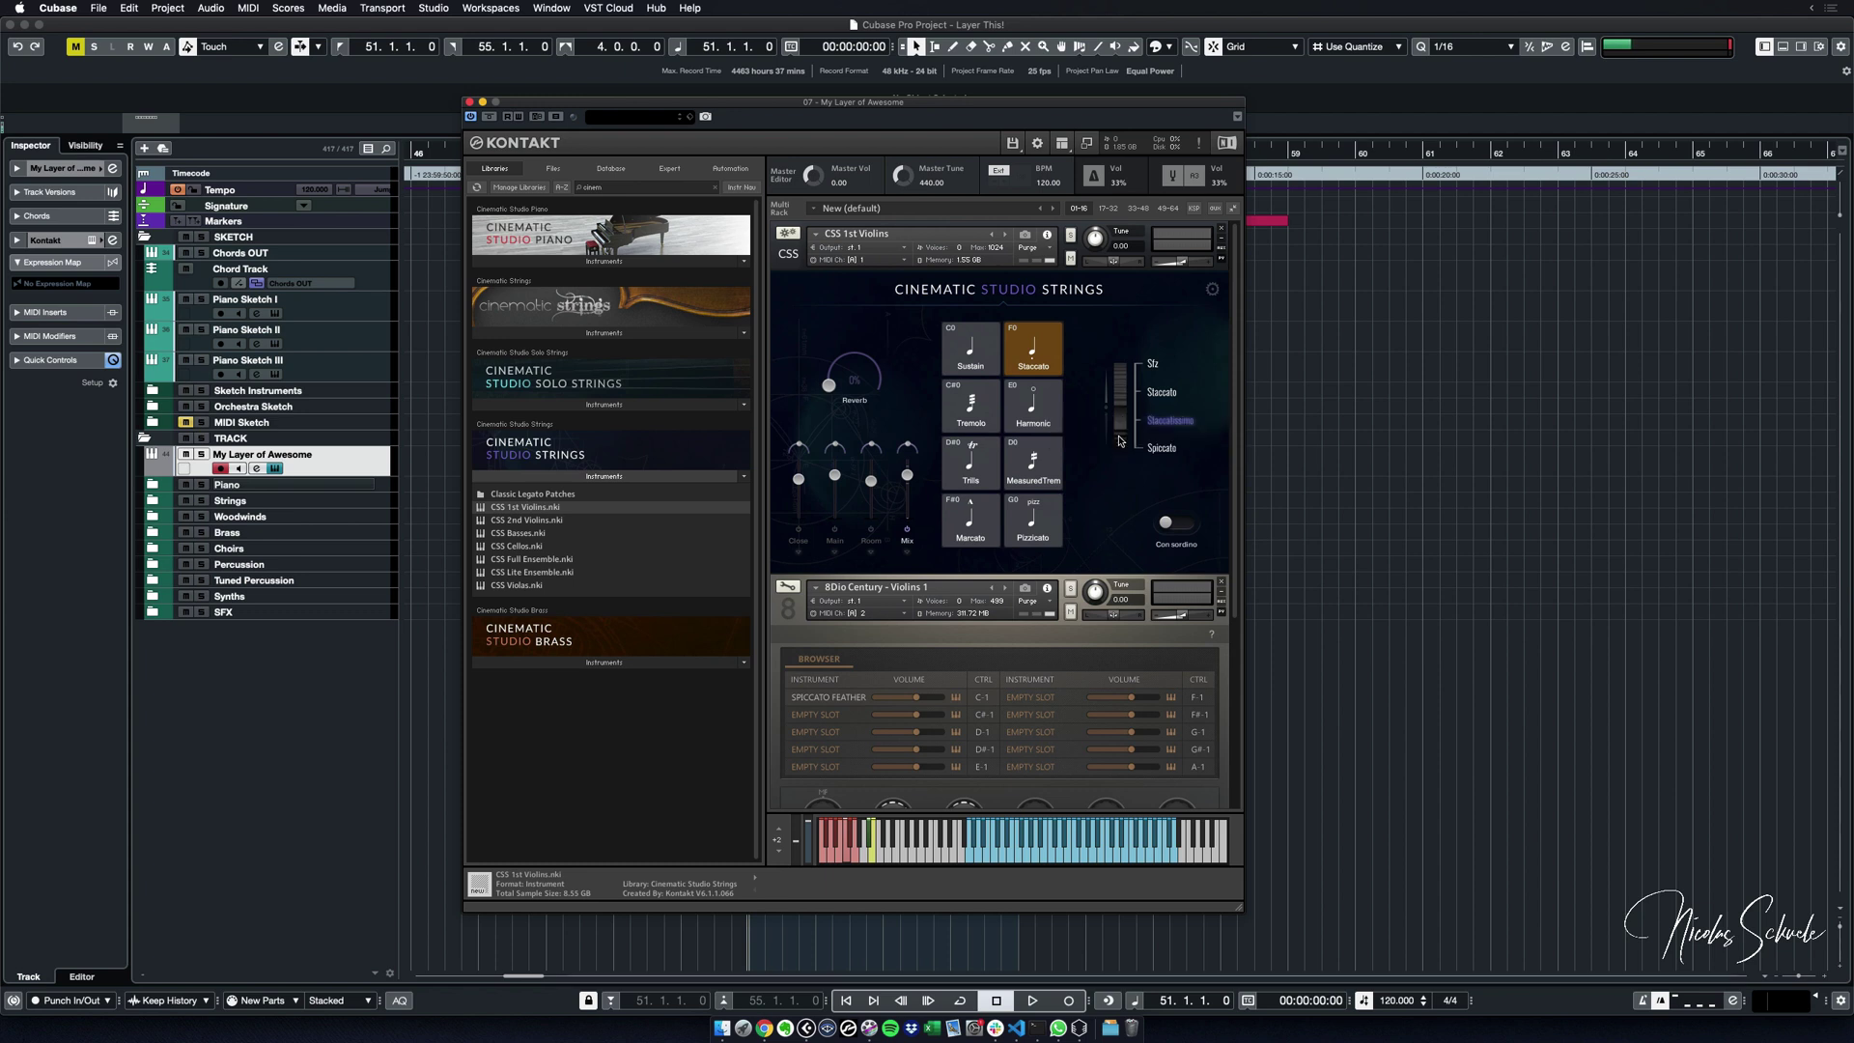
# - Purge the Sustain, Tremolo, Harmonic, MeasuredTrem, Trills, Marcato and Pizzicato articulations
pyautogui.keyDown('alt'); pyautogui.click(975, 359); pyautogui.keyUp('alt')
pyautogui.keyDown('alt'); pyautogui.click(976, 409); pyautogui.keyUp('alt')
pyautogui.keyDown('alt'); pyautogui.click(1032, 408); pyautogui.keyUp('alt')
pyautogui.keyDown('alt'); pyautogui.click(1035, 459); pyautogui.keyUp('alt')
pyautogui.keyDown('alt'); pyautogui.click(971, 460); pyautogui.keyUp('alt')
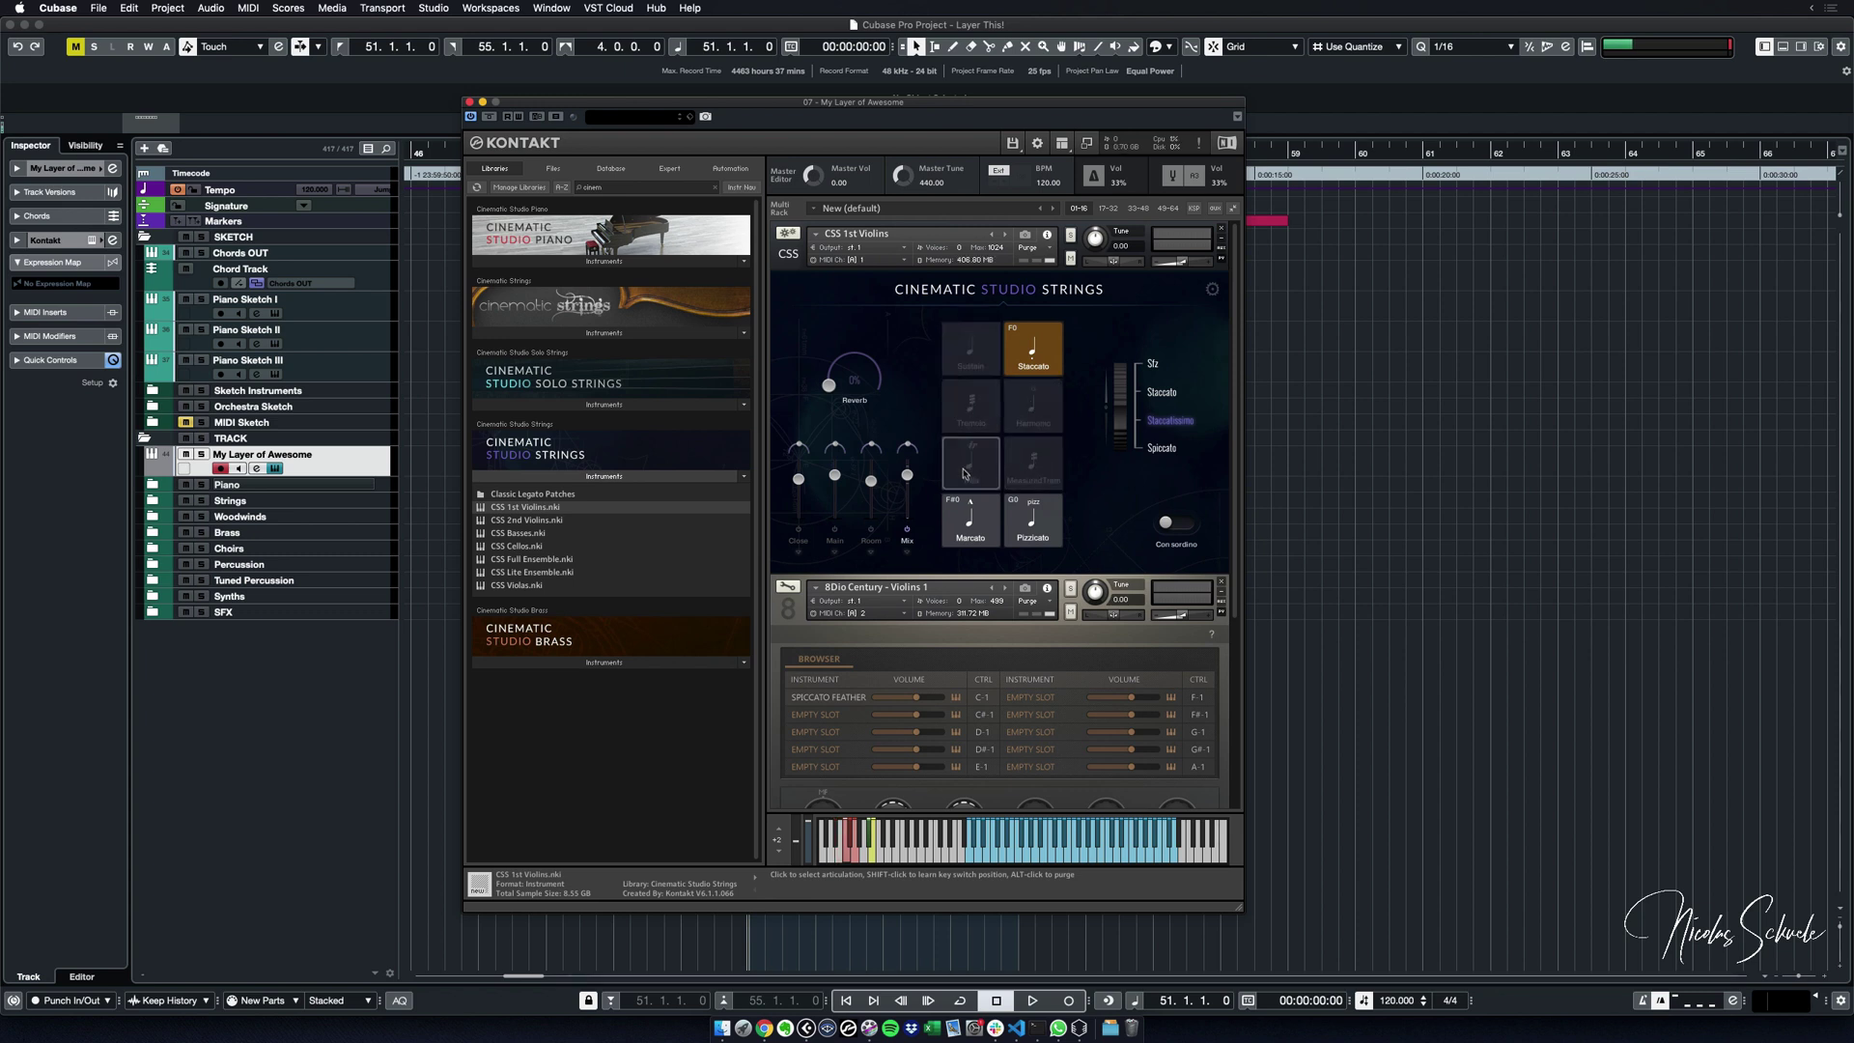
pyautogui.keyDown('alt'); pyautogui.click(971, 516); pyautogui.keyUp('alt')
pyautogui.keyDown('alt'); pyautogui.click(1032, 517); pyautogui.keyUp('alt')
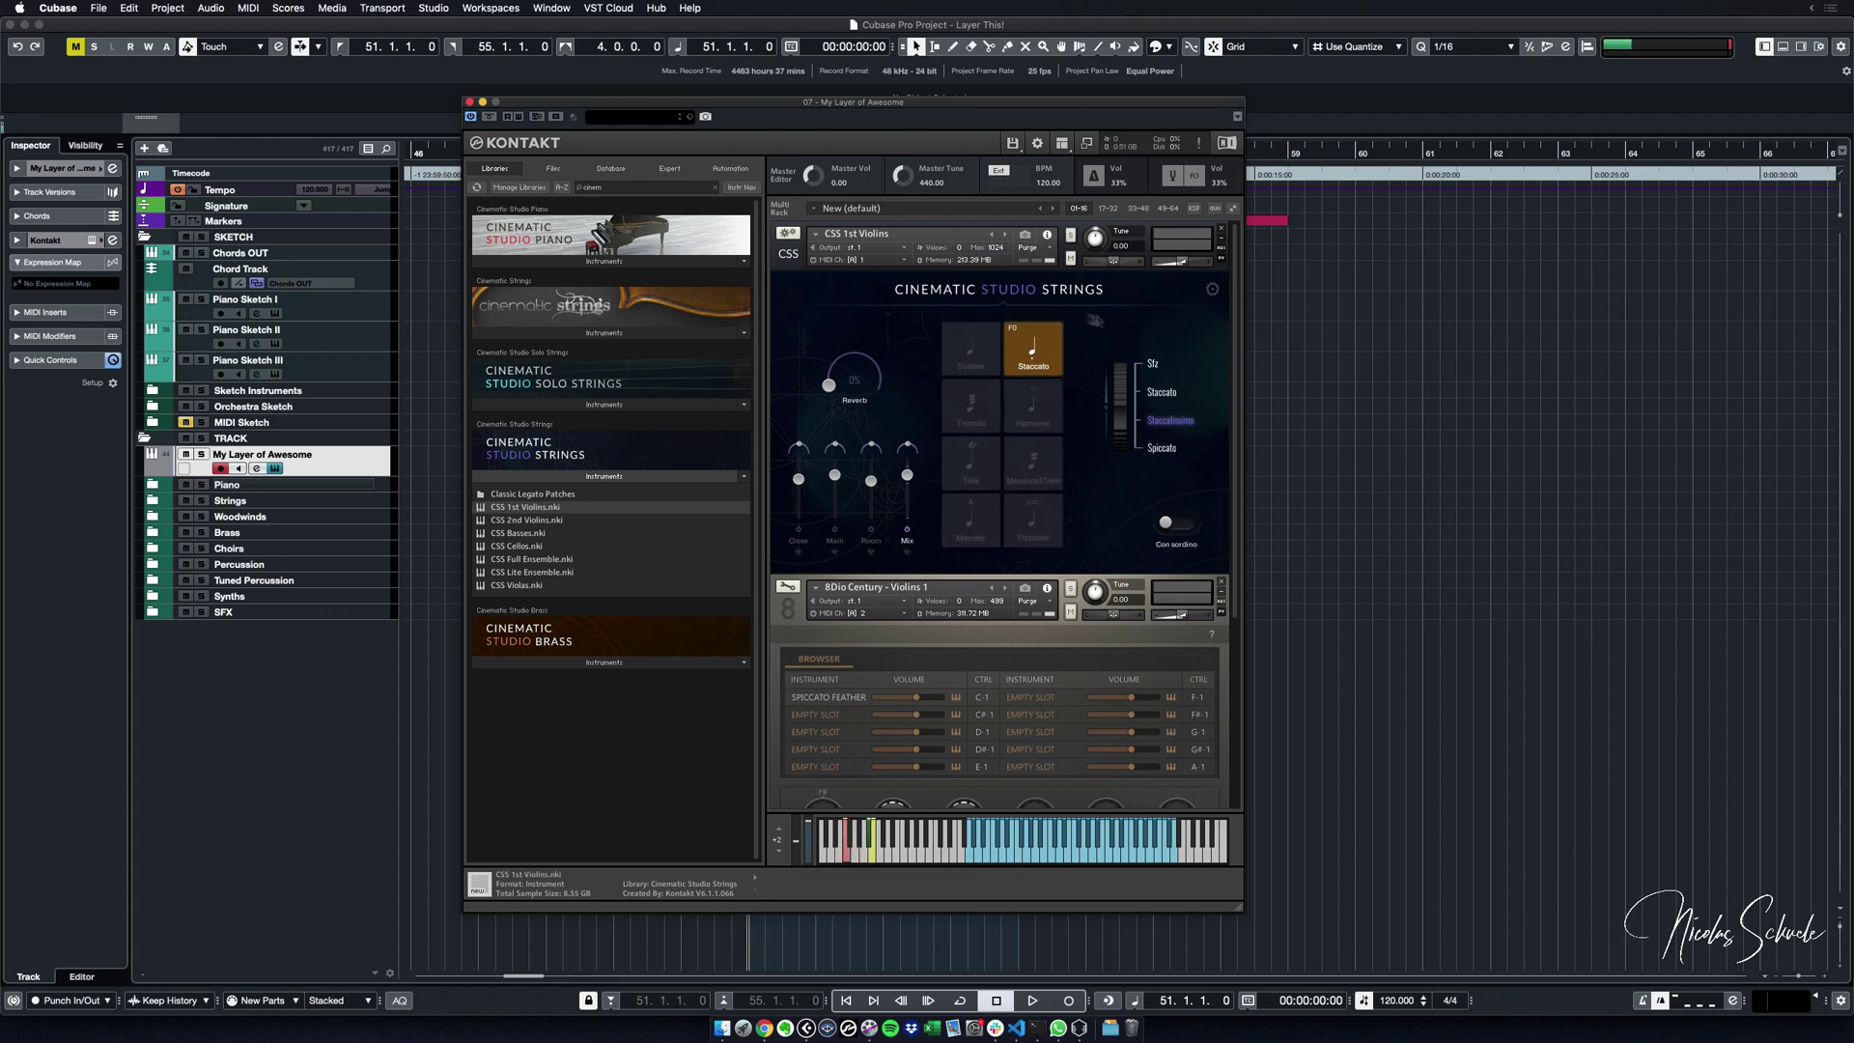
# - Set the 8Dio Century – Violins 1 MIDI channel to Port A, channel 1
pyautogui.click(906, 614)
pyautogui.moveTo(909, 640)
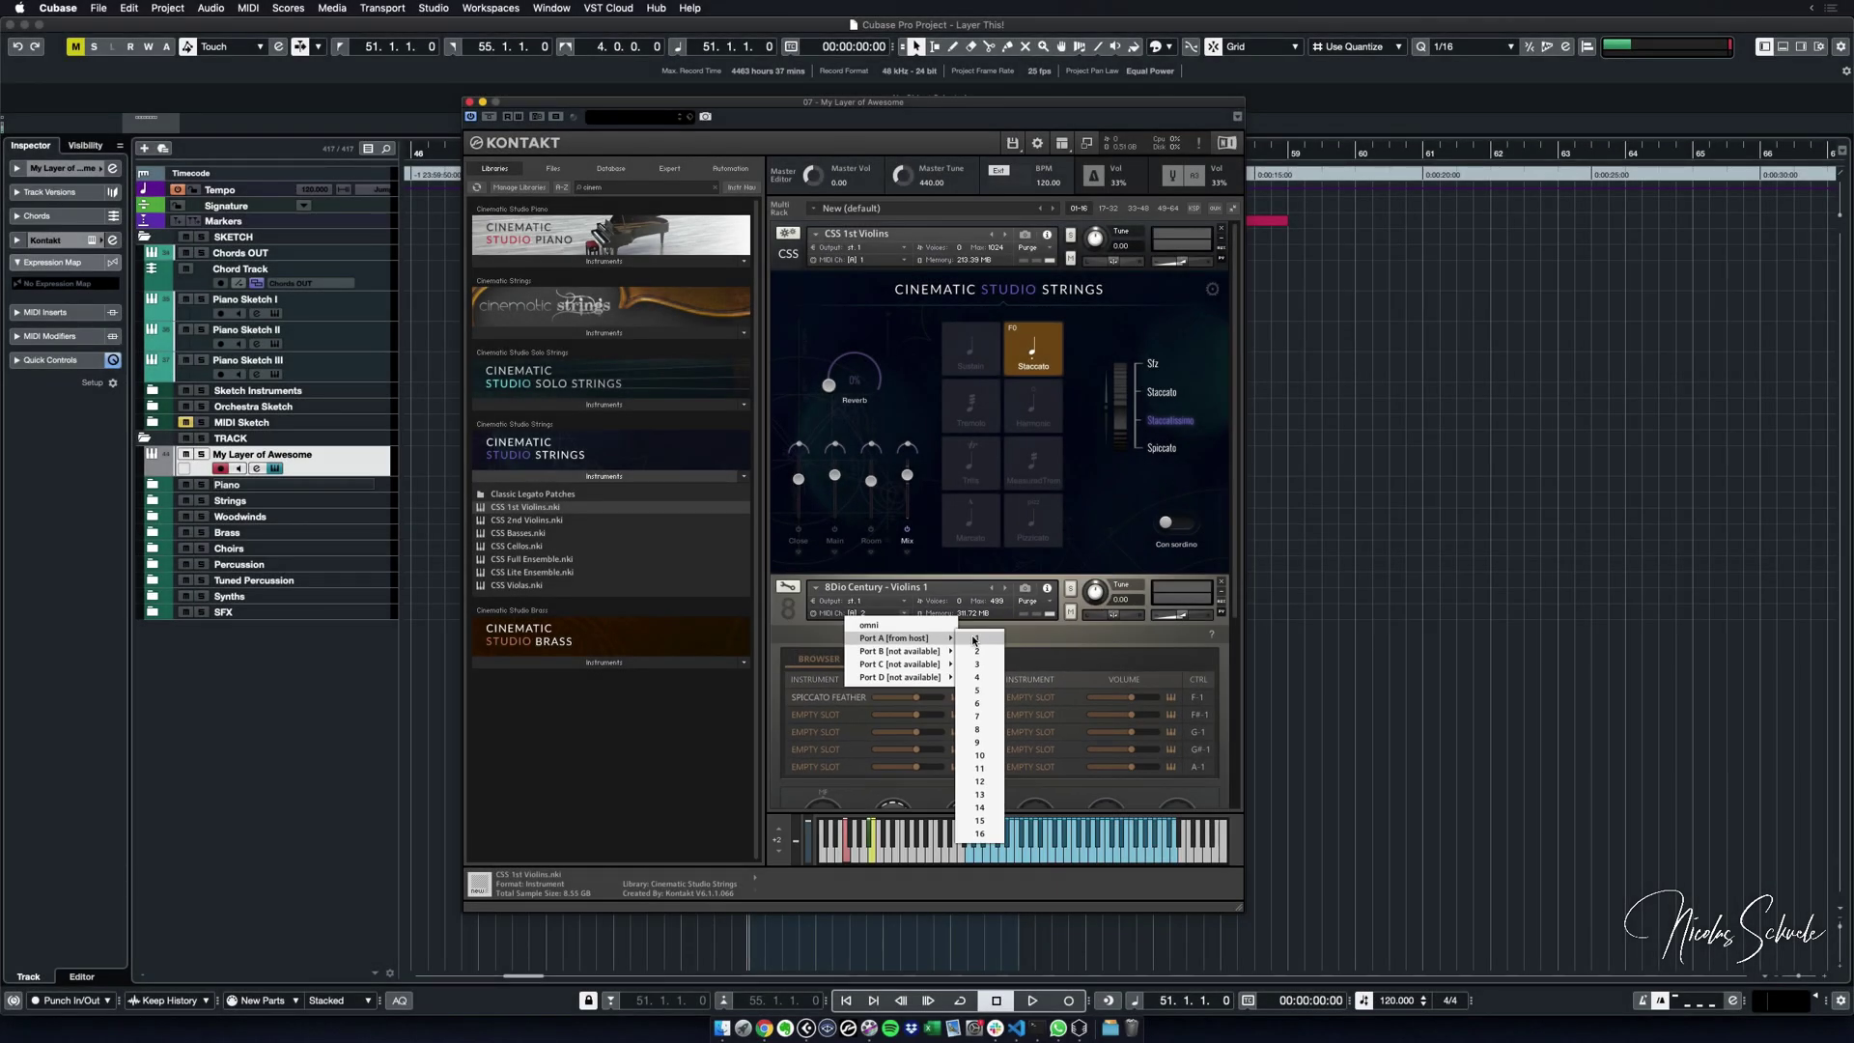
pyautogui.click(973, 640)
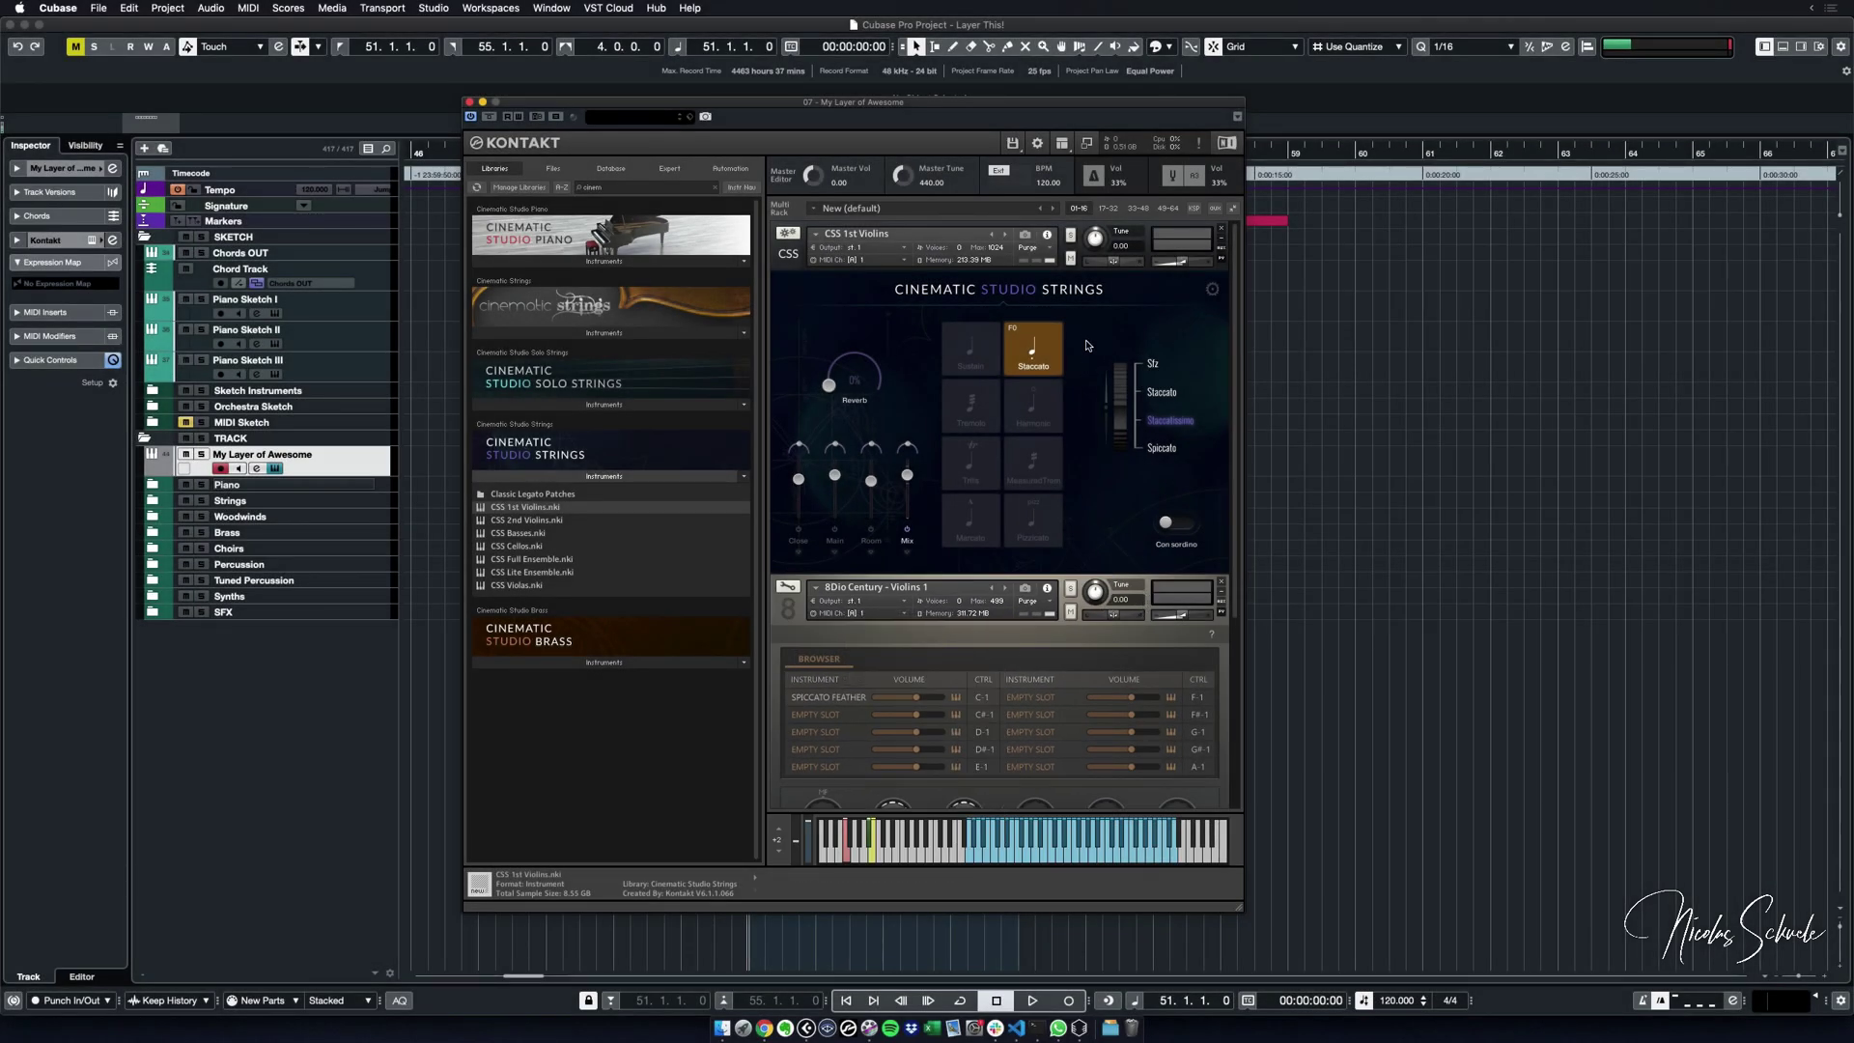
# - Alternately solo CSS 1st Violins and 8Dio Century Violins 1 three times to compare them
pyautogui.click(1071, 236)
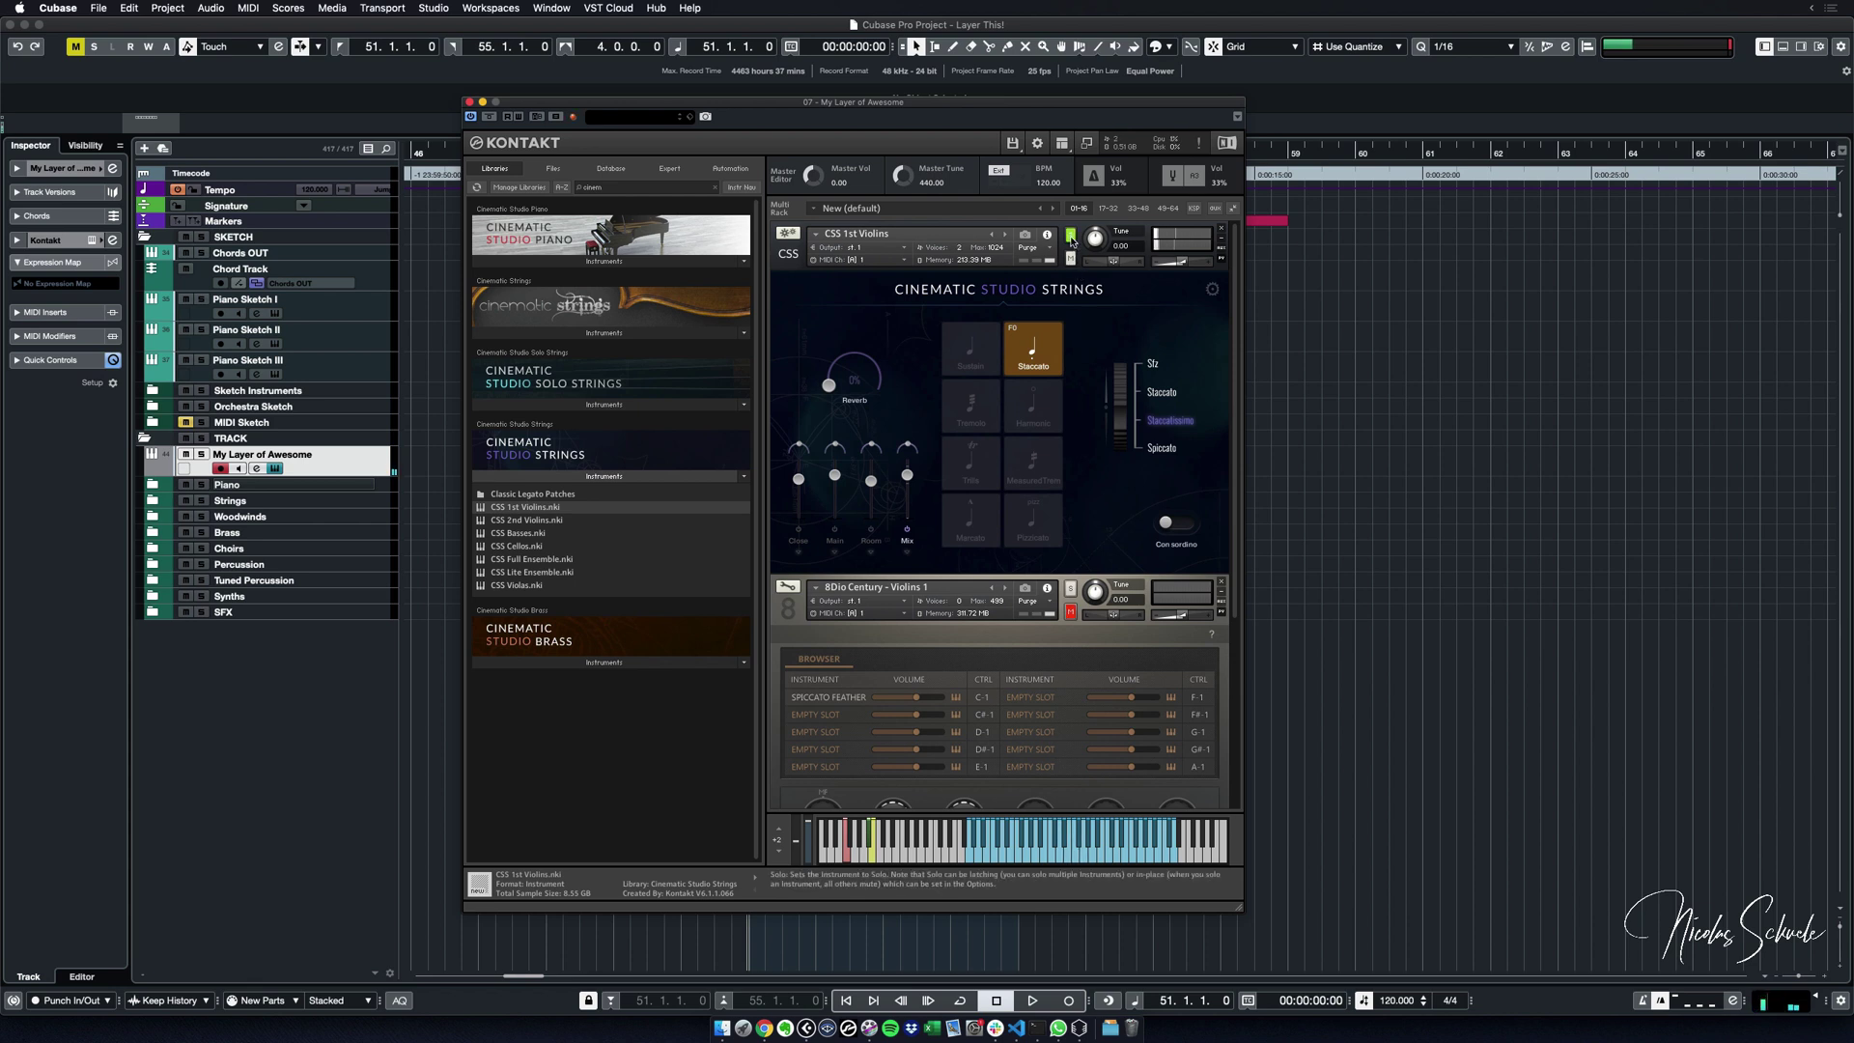
pyautogui.click(1070, 588)
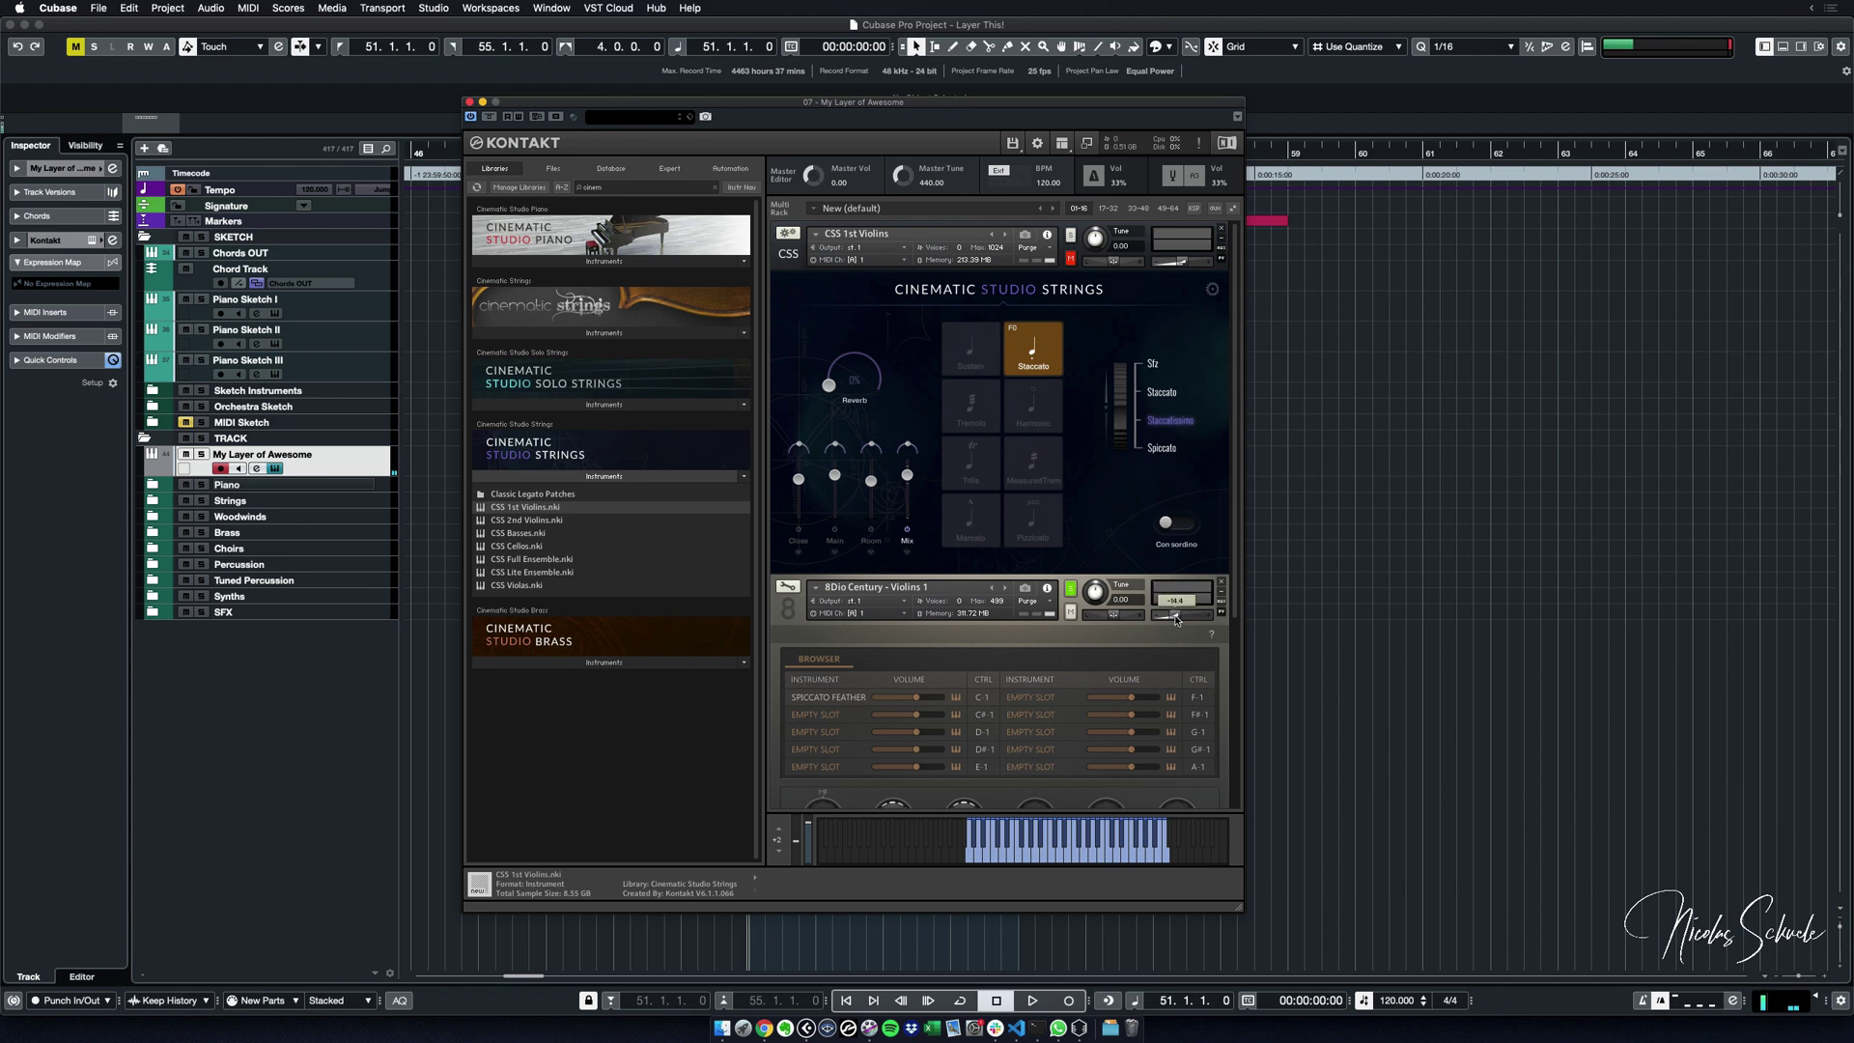
pyautogui.click(1072, 236)
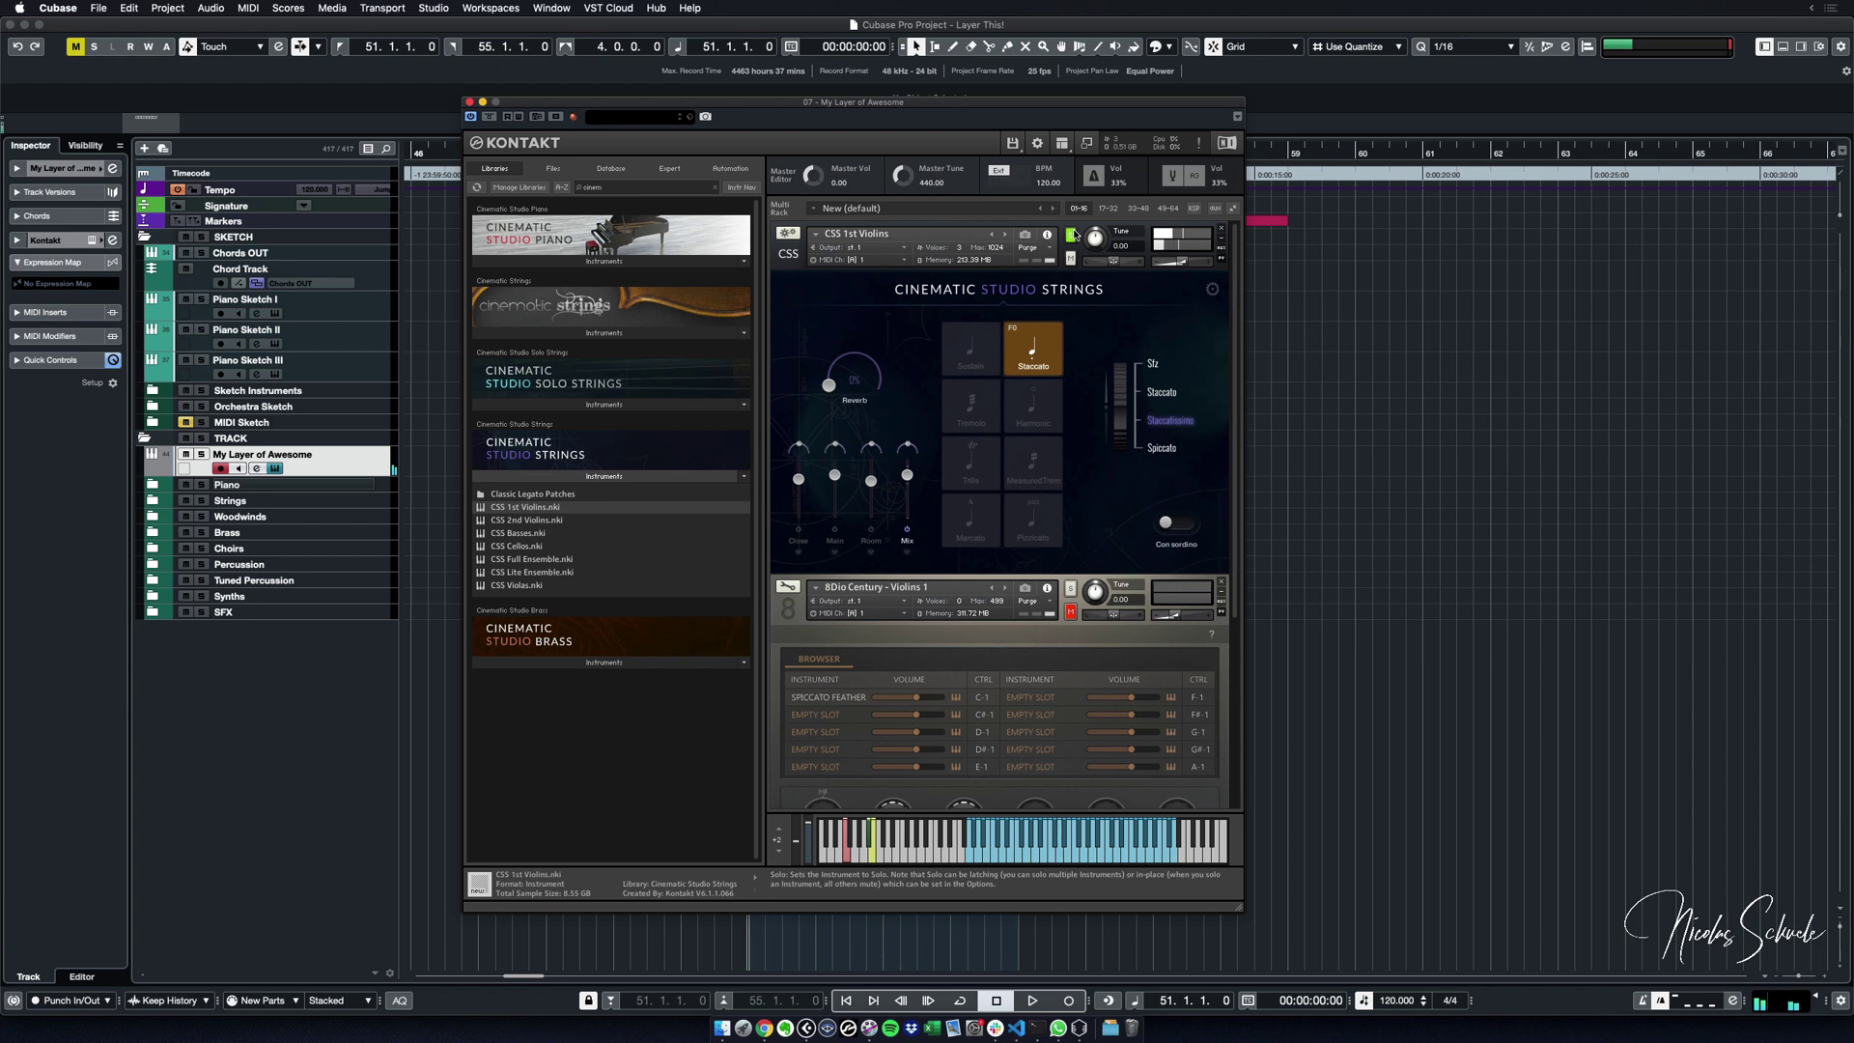
pyautogui.click(1072, 589)
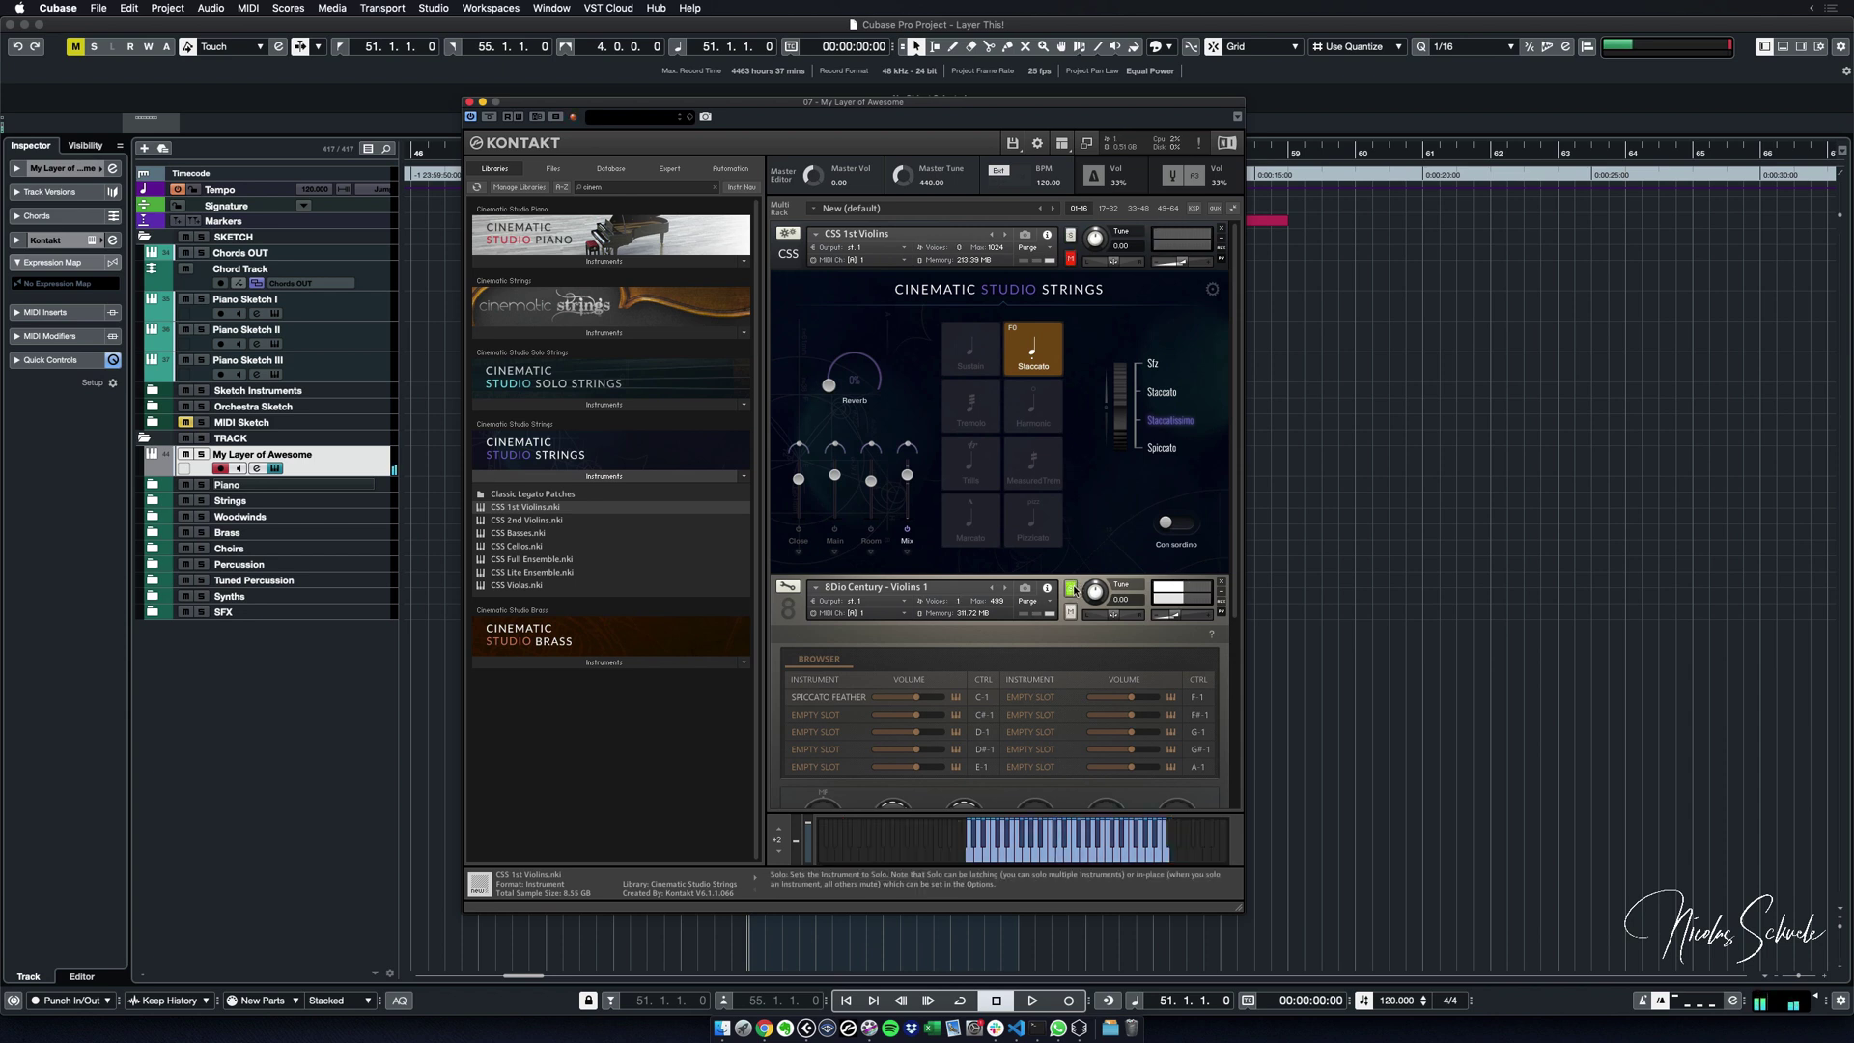
pyautogui.moveTo(1177, 619)
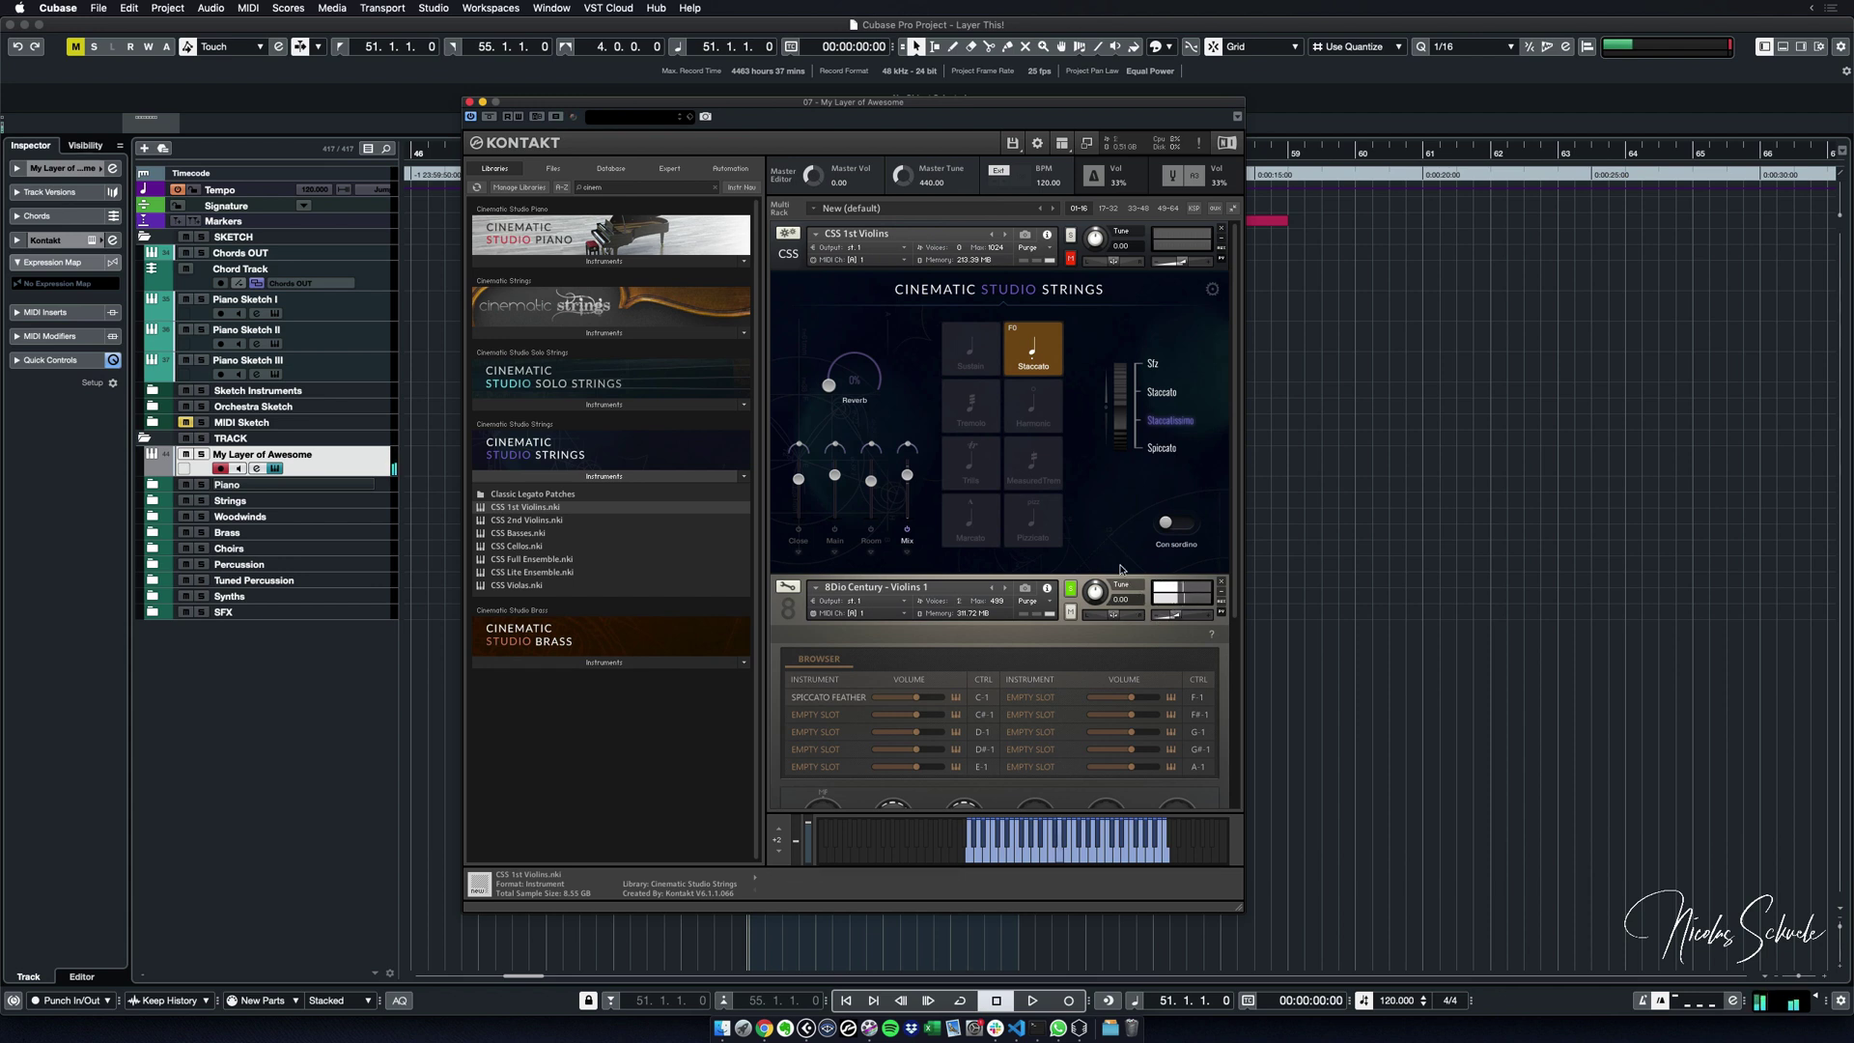
pyautogui.click(1070, 236)
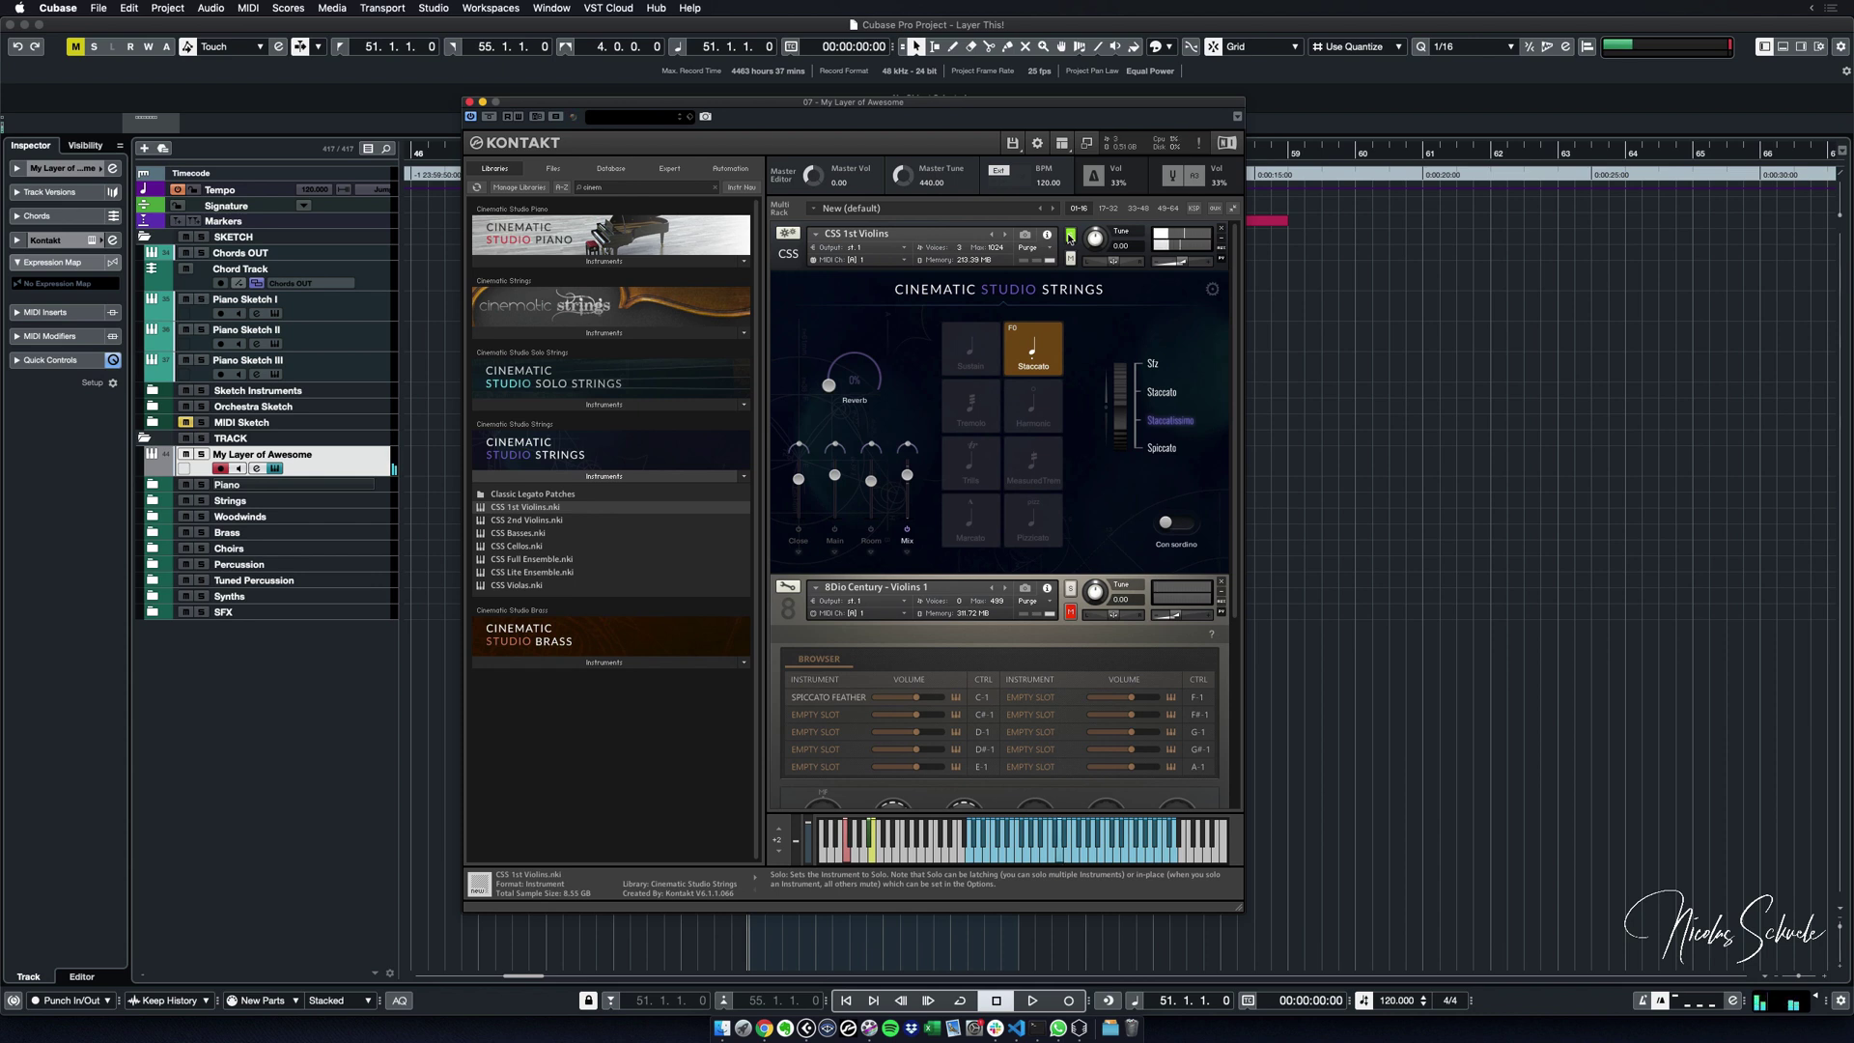
pyautogui.click(1070, 591)
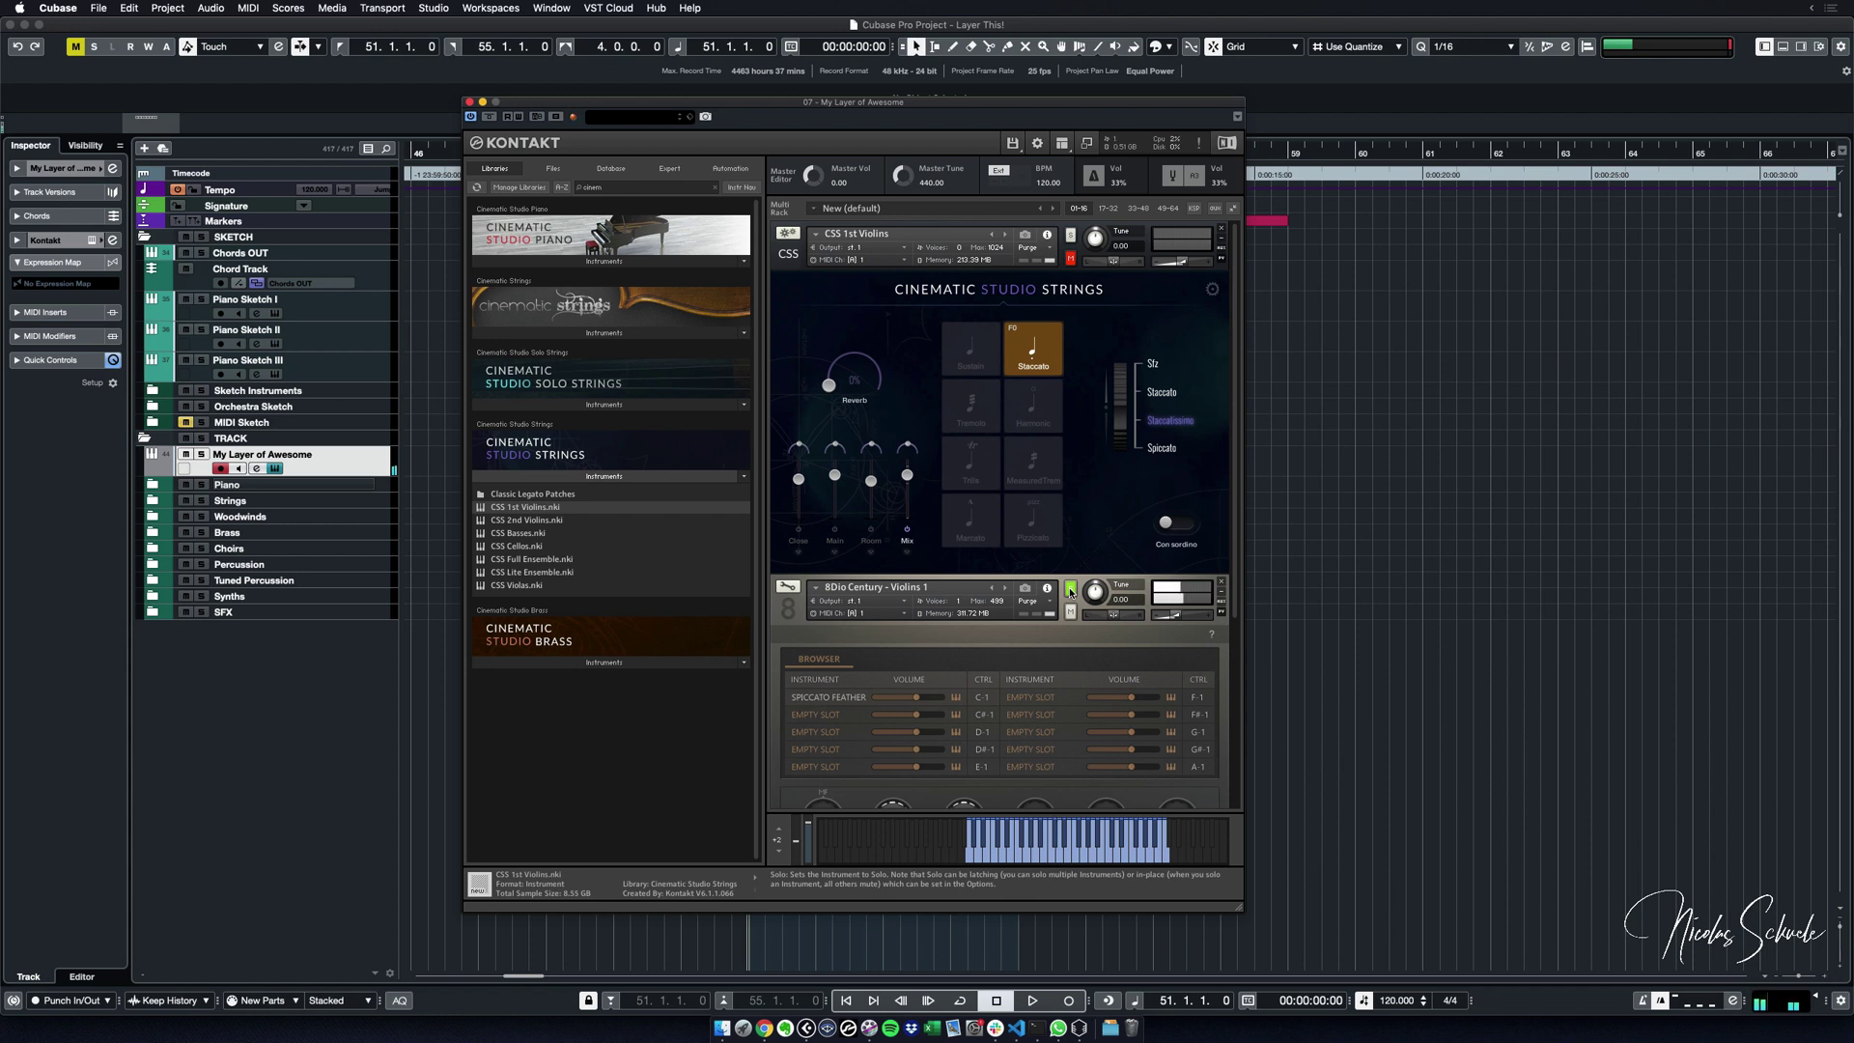
pyautogui.moveTo(1113, 618)
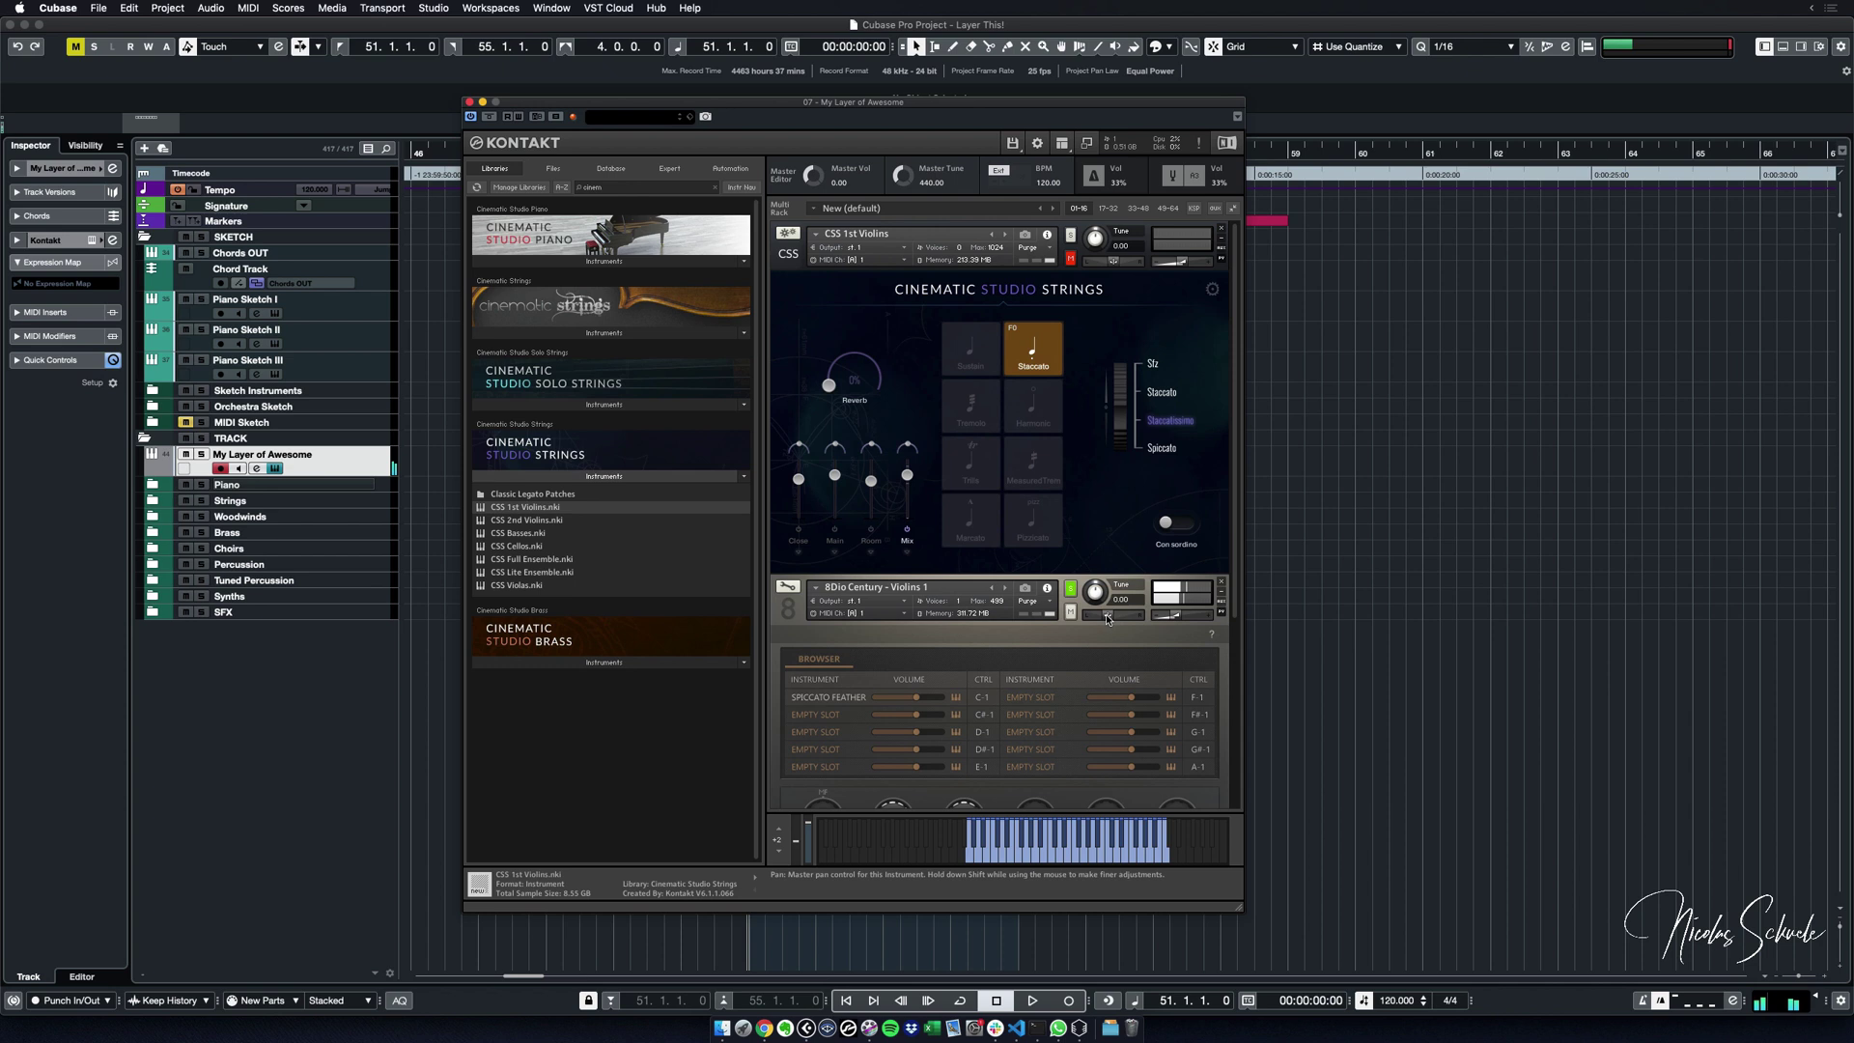
# - Pan the 8Dio violins to 25 L, comparing each layer soloed, then unsolo CSS
pyautogui.click(1070, 234)
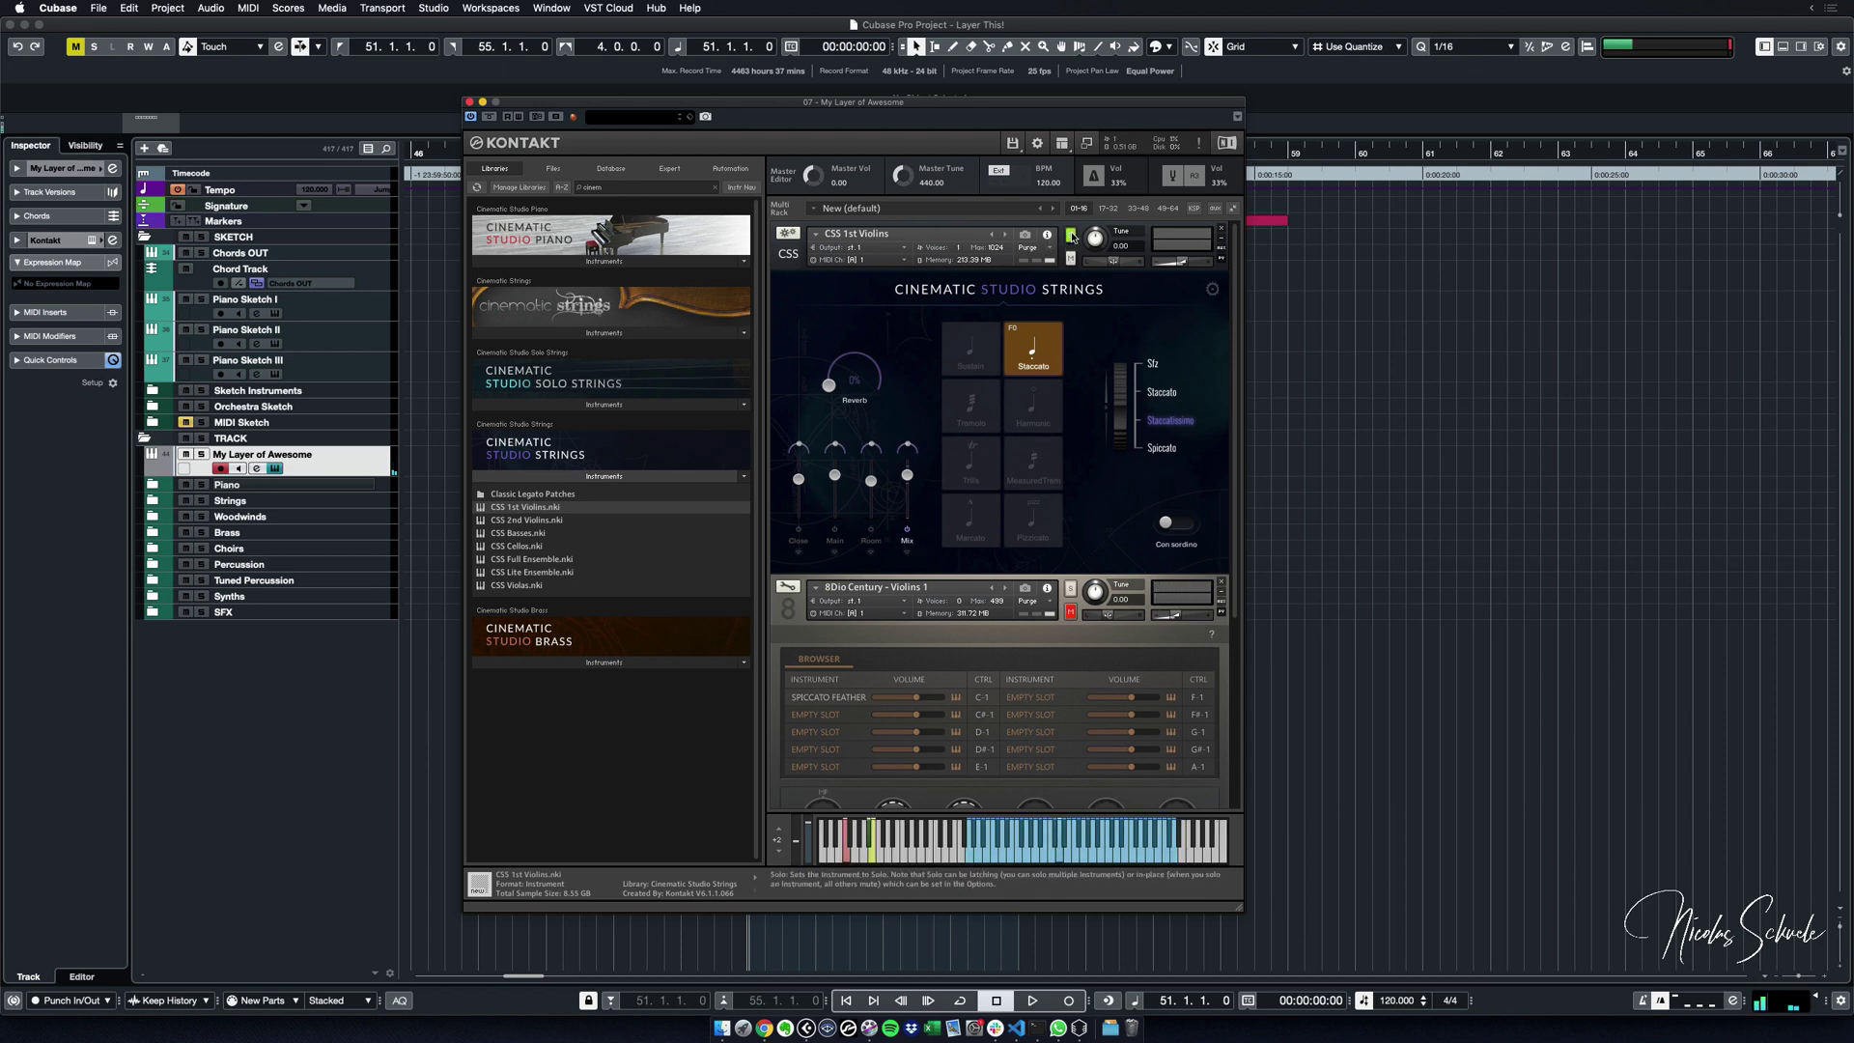
pyautogui.click(1070, 587)
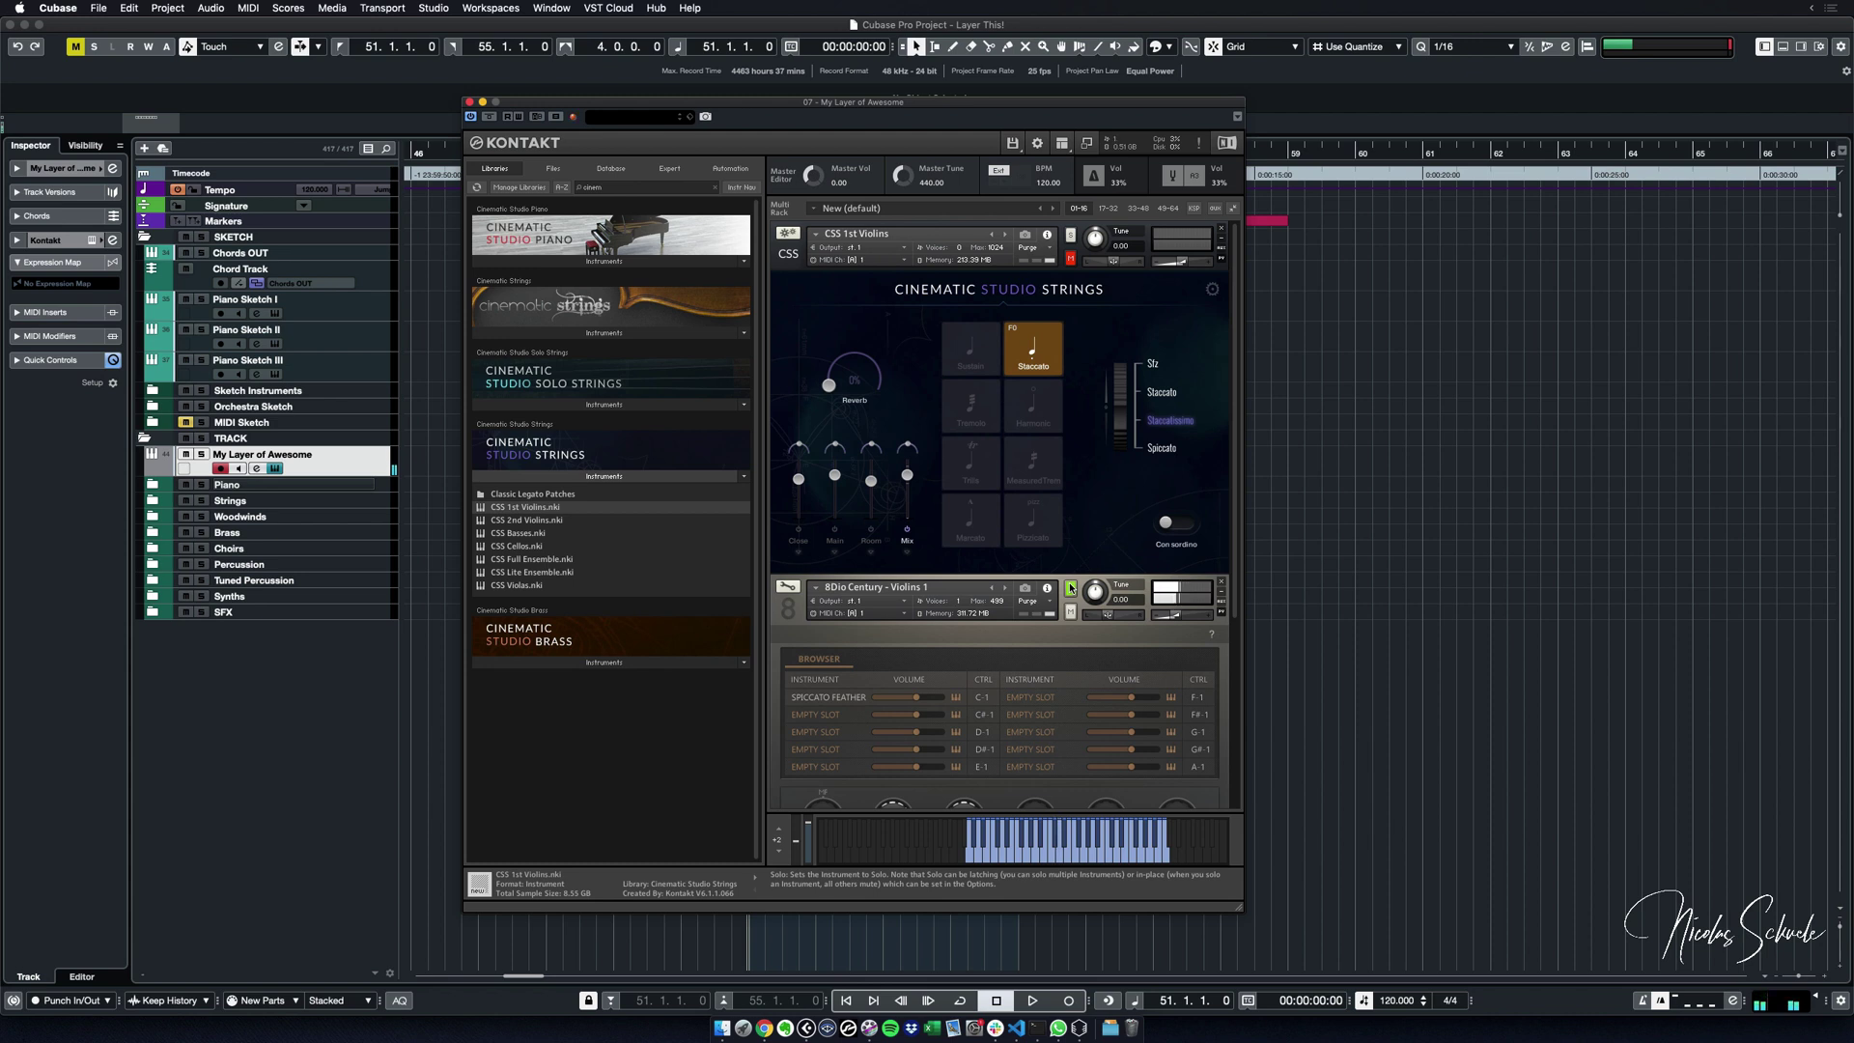
pyautogui.moveTo(1114, 615); pyautogui.dragTo(1102, 615)
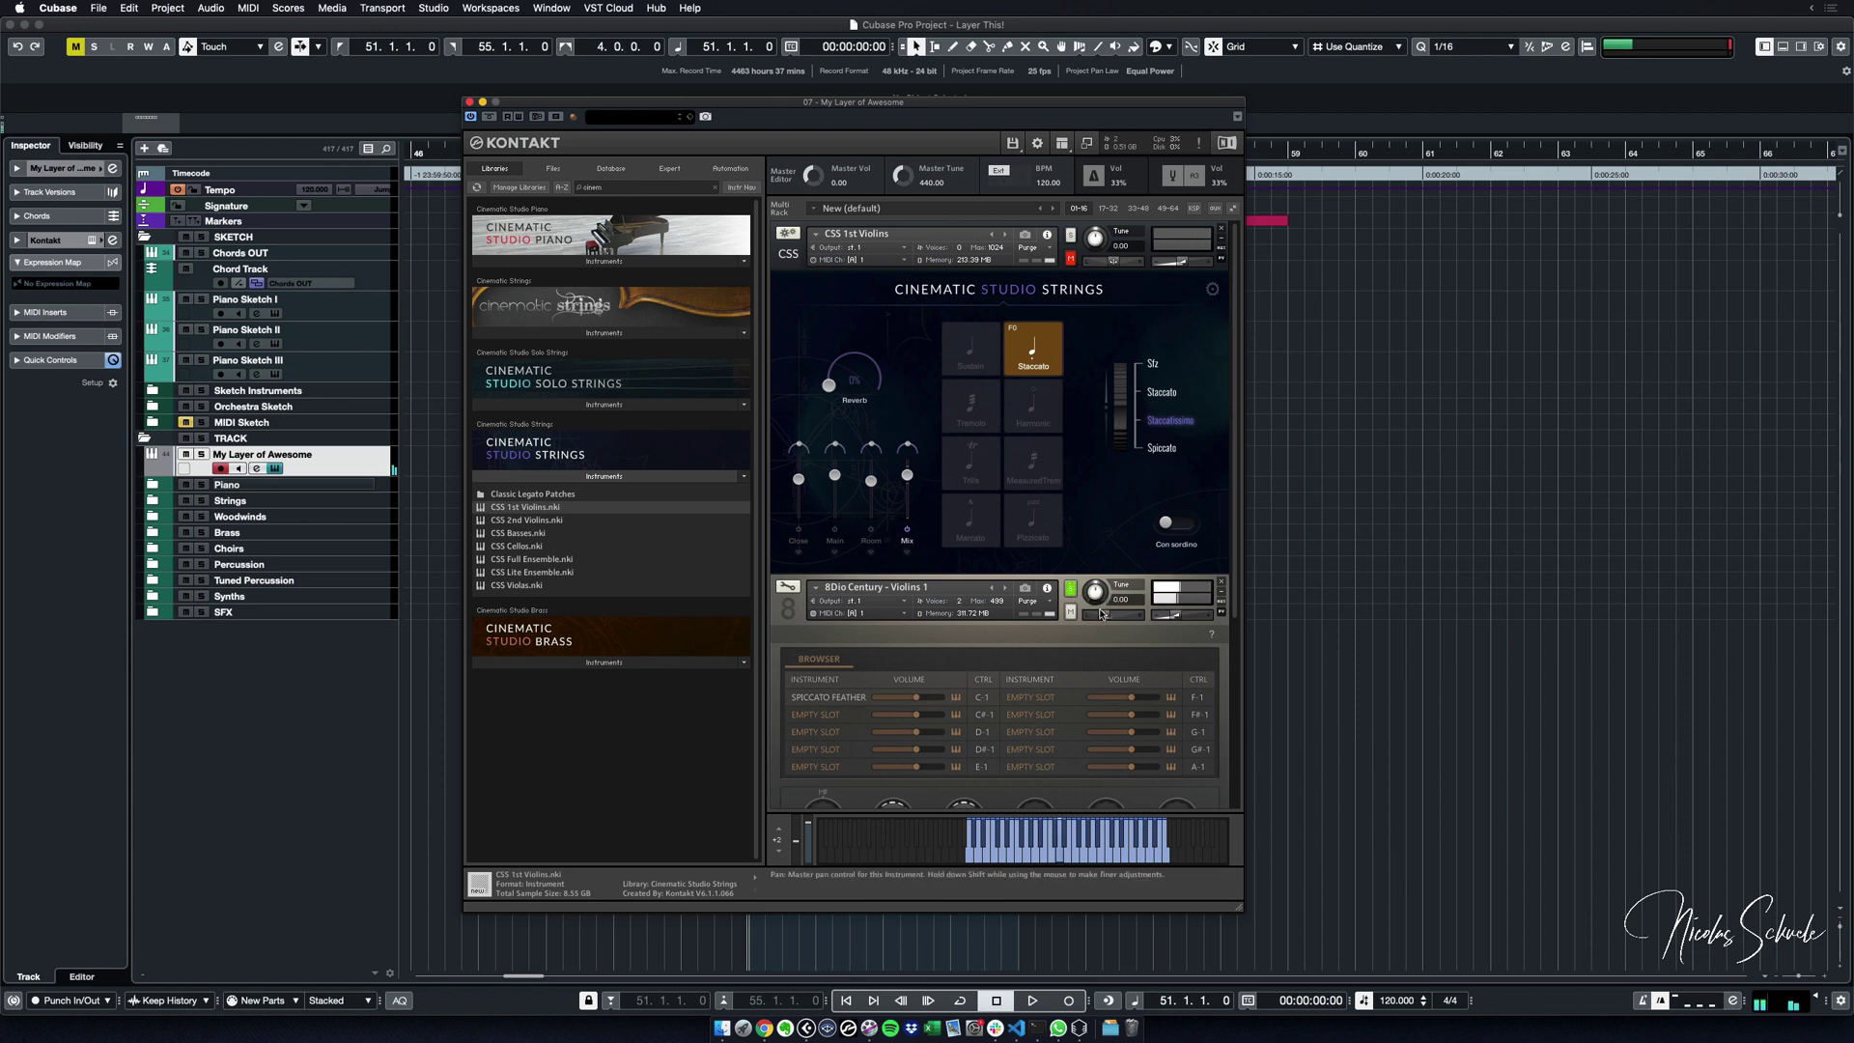
pyautogui.click(1070, 236)
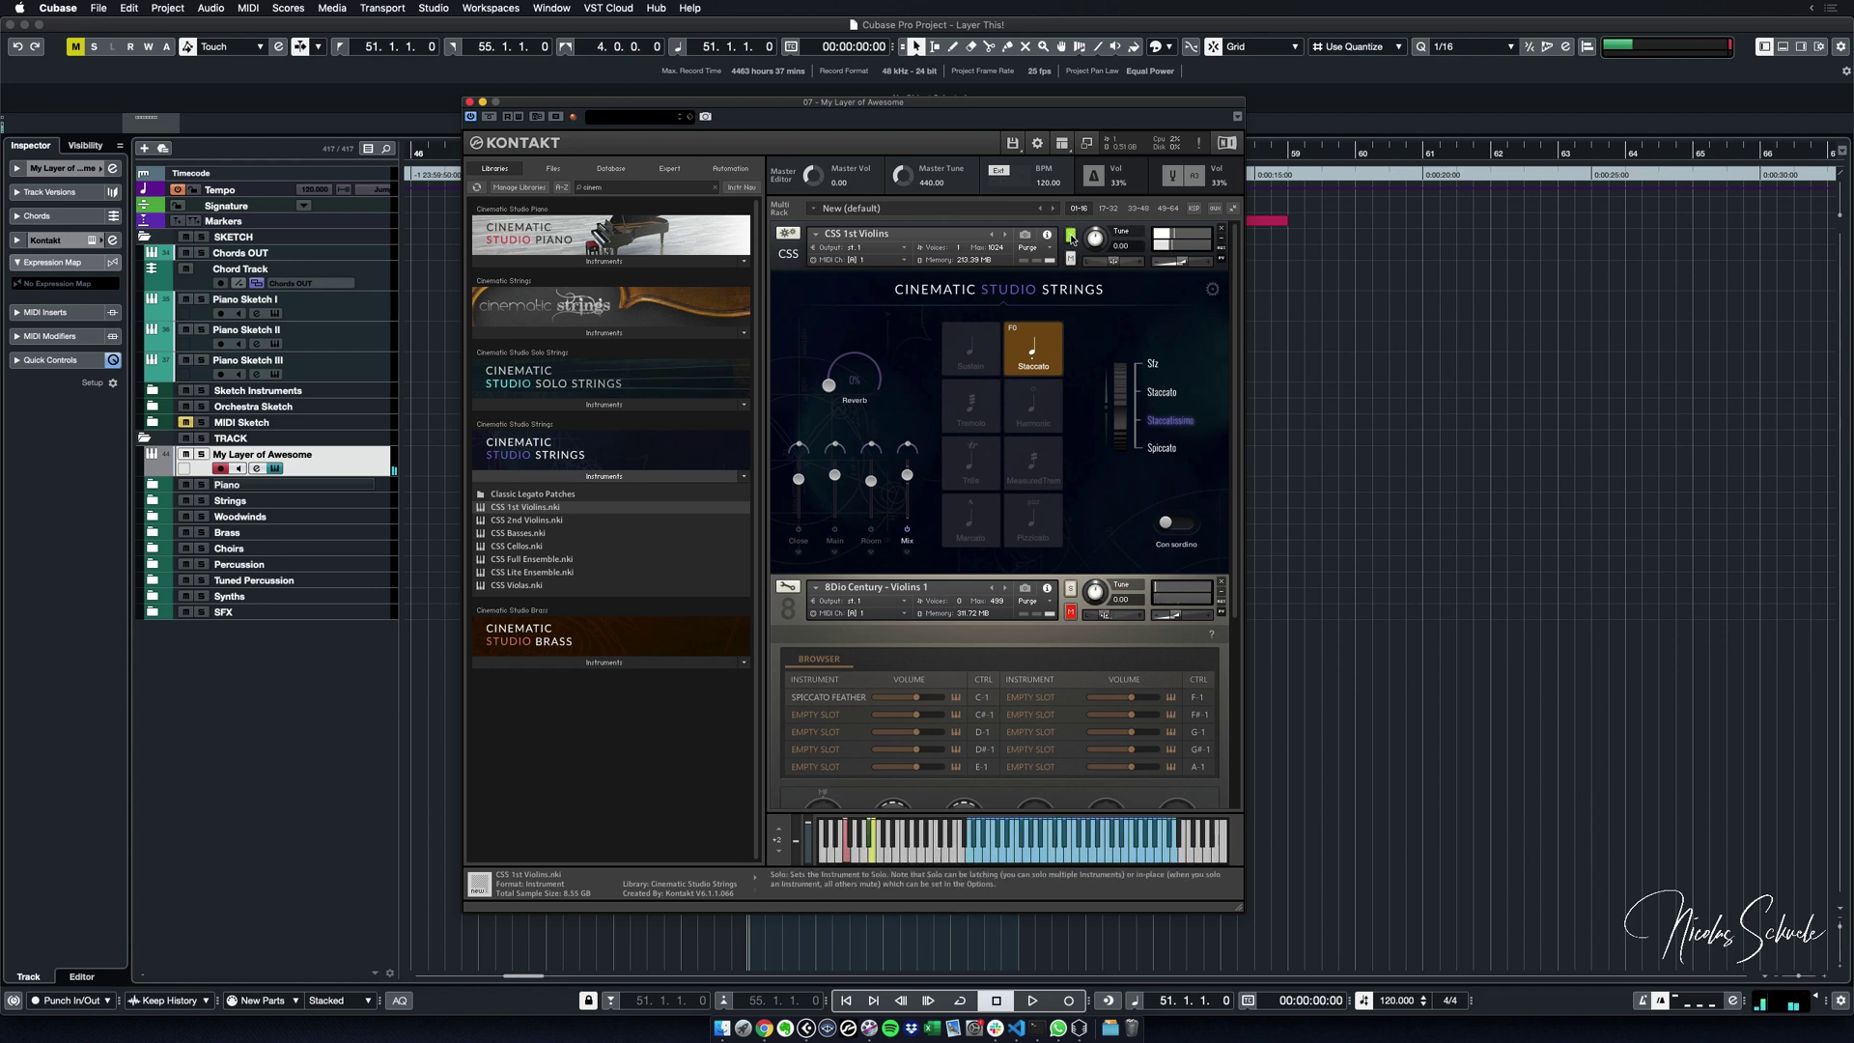
pyautogui.click(1072, 589)
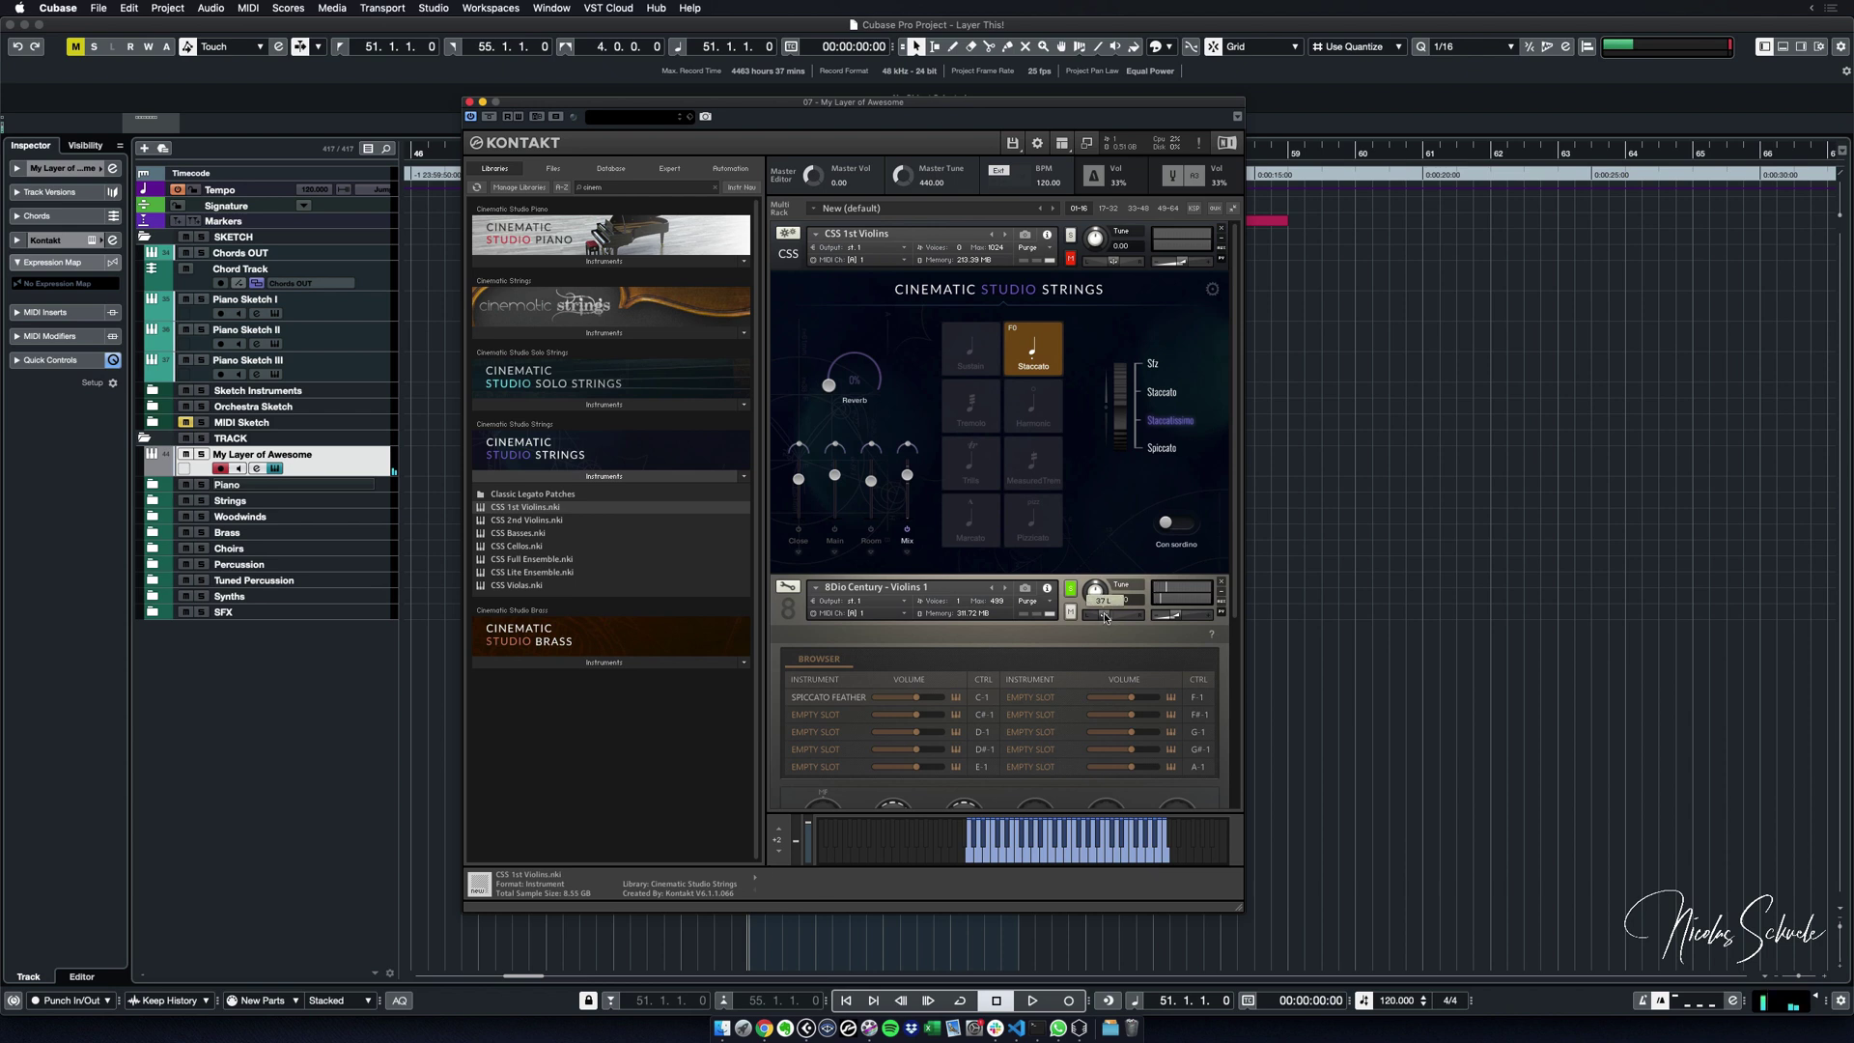
pyautogui.click(1071, 236)
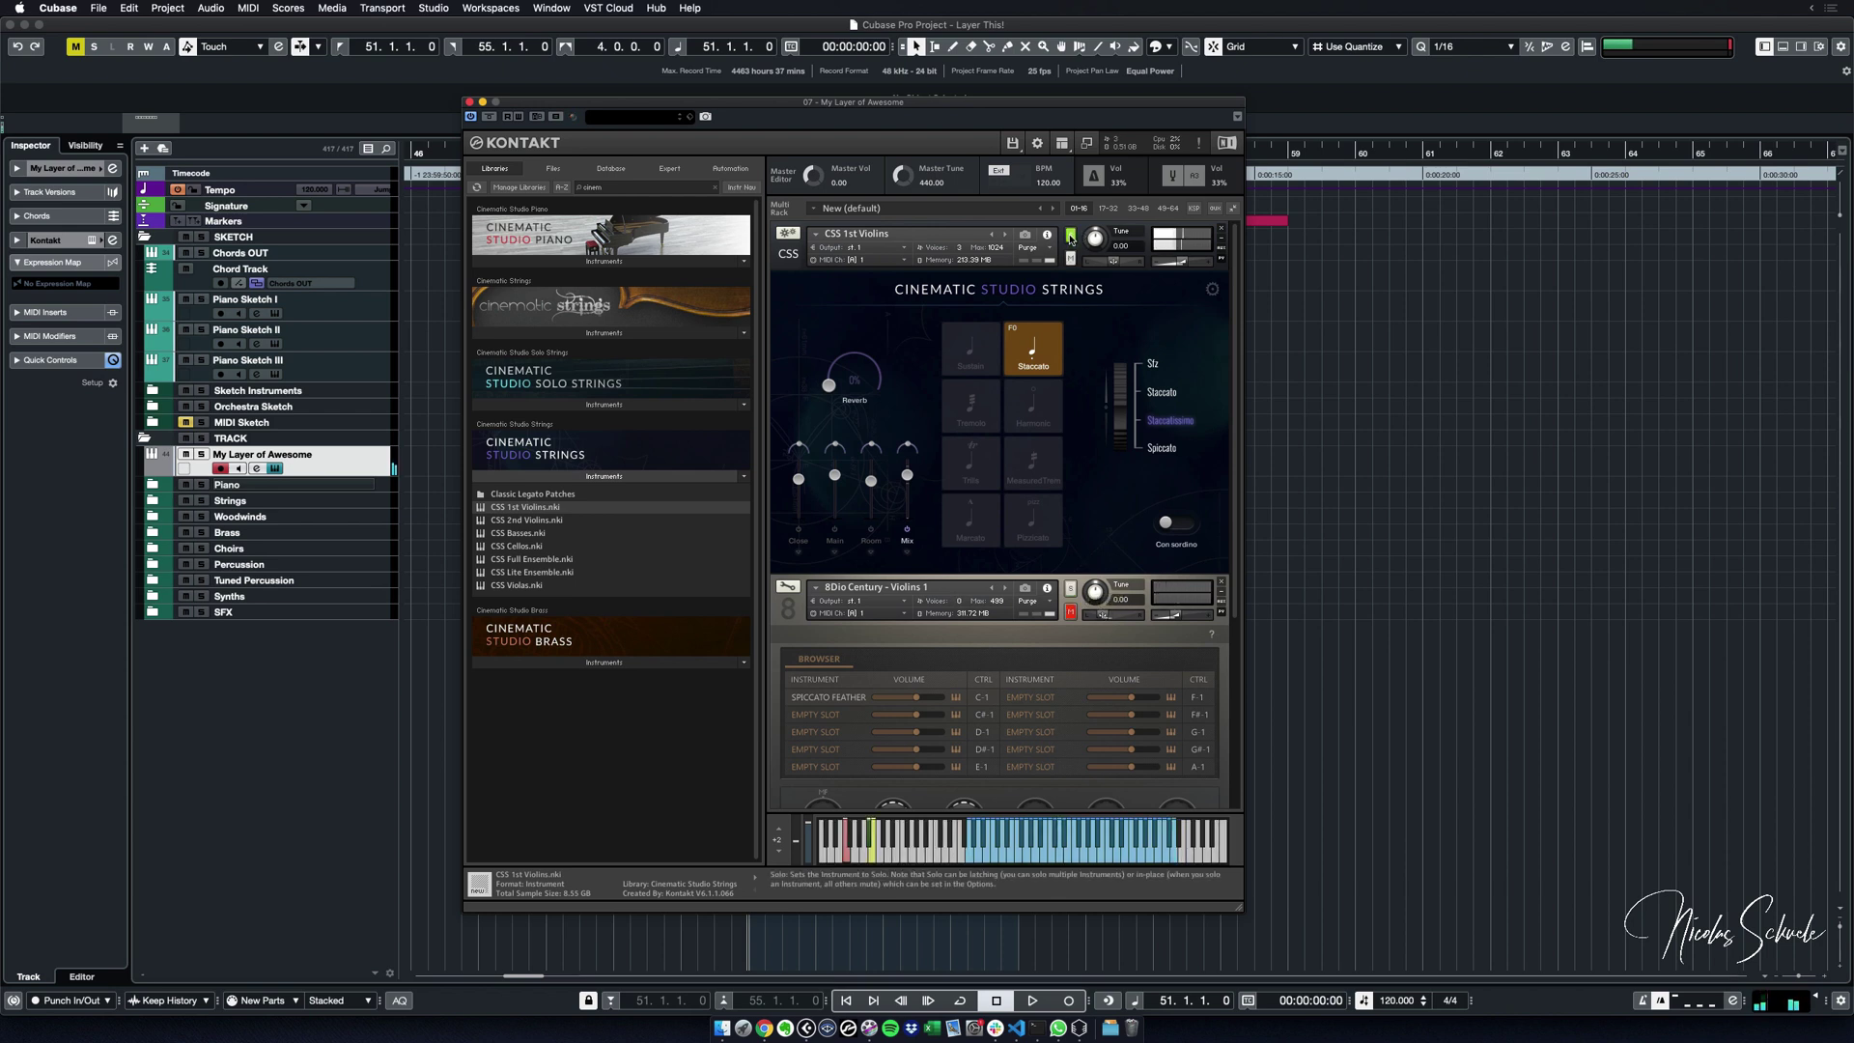
pyautogui.click(1071, 237)
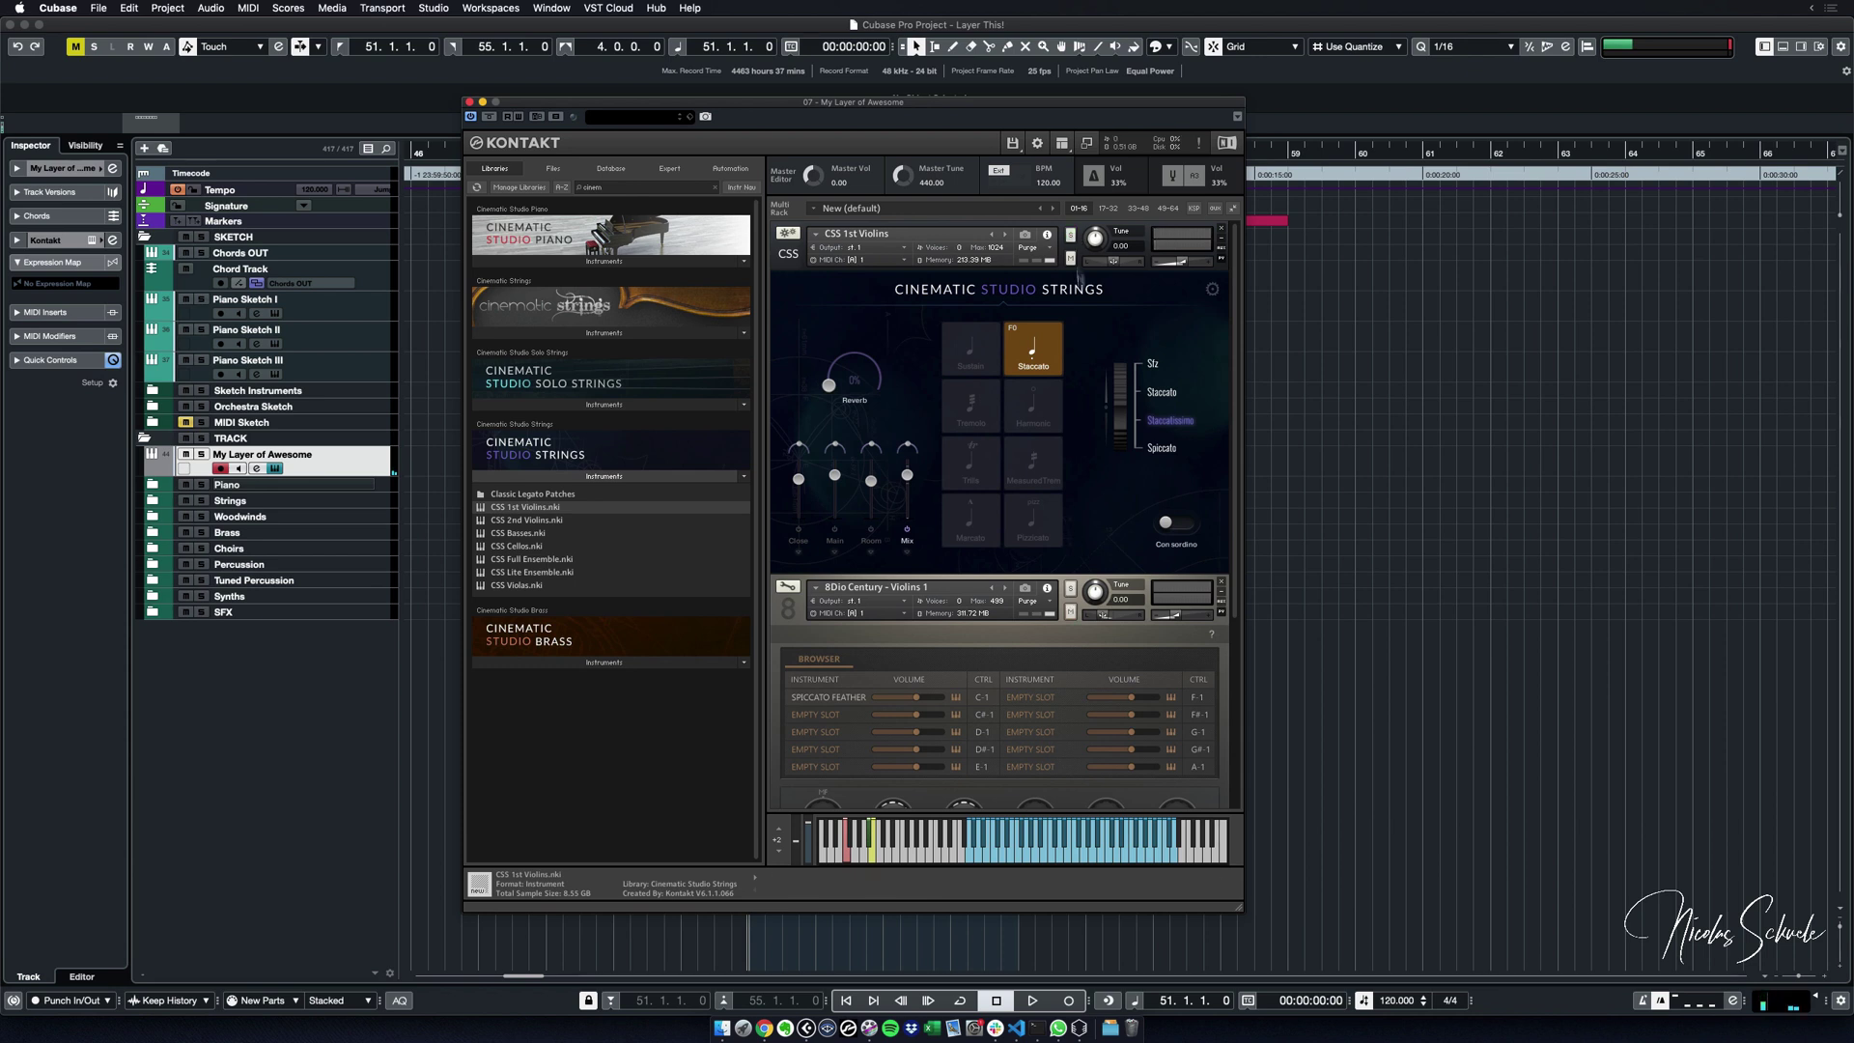
pyautogui.scroll(-1, 1084, 520)
pyautogui.scroll(-5, 1083, 519)
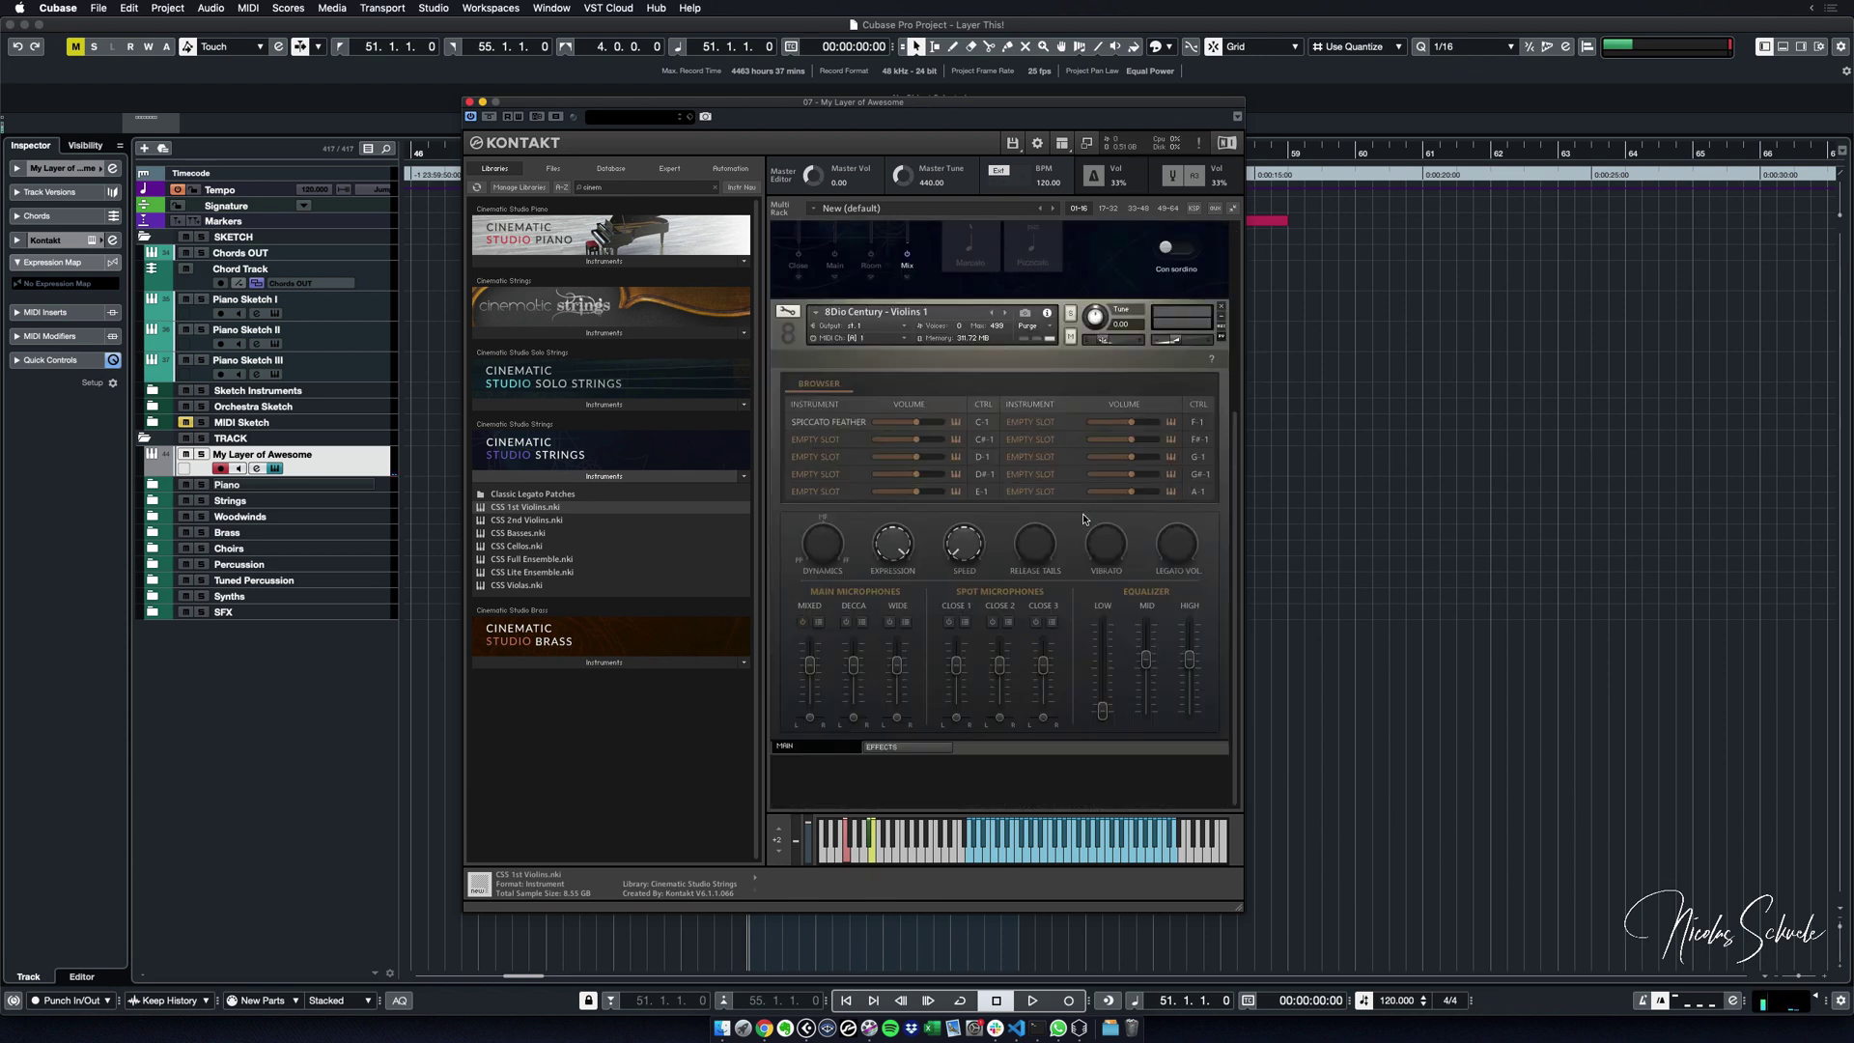
pyautogui.click(898, 749)
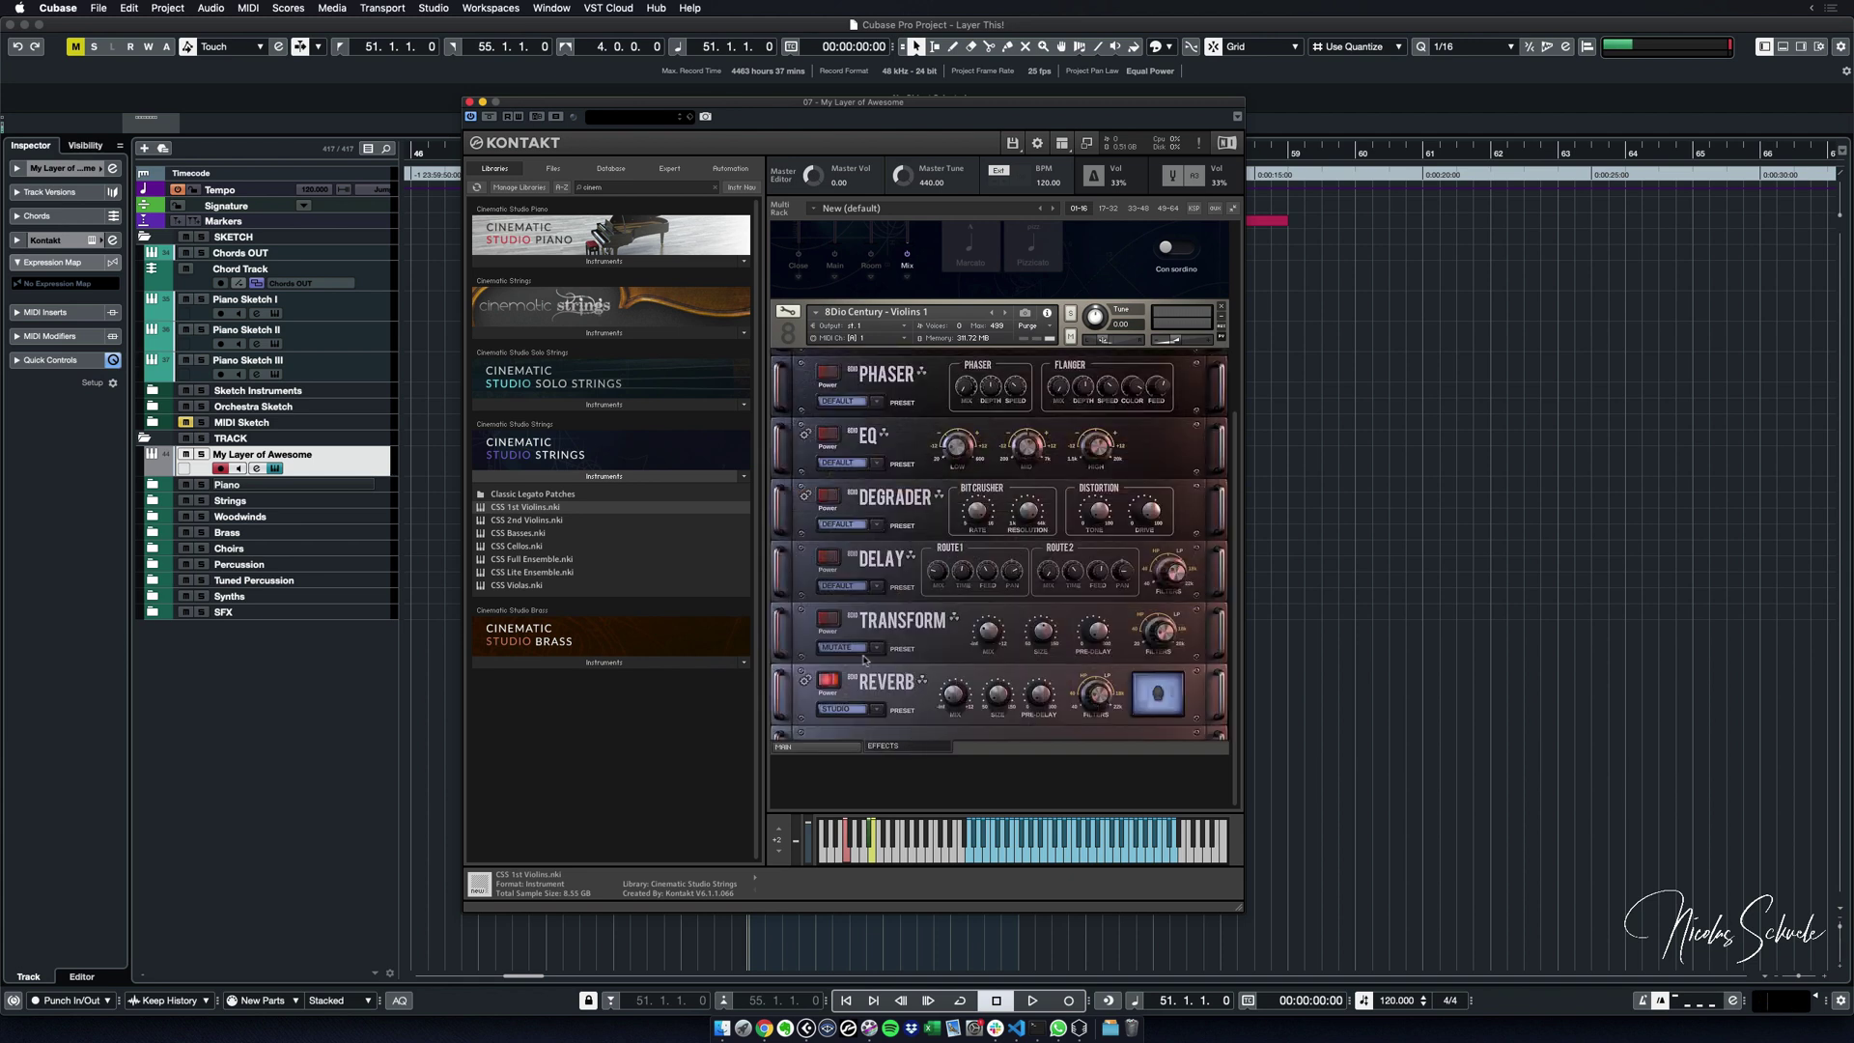
pyautogui.click(823, 746)
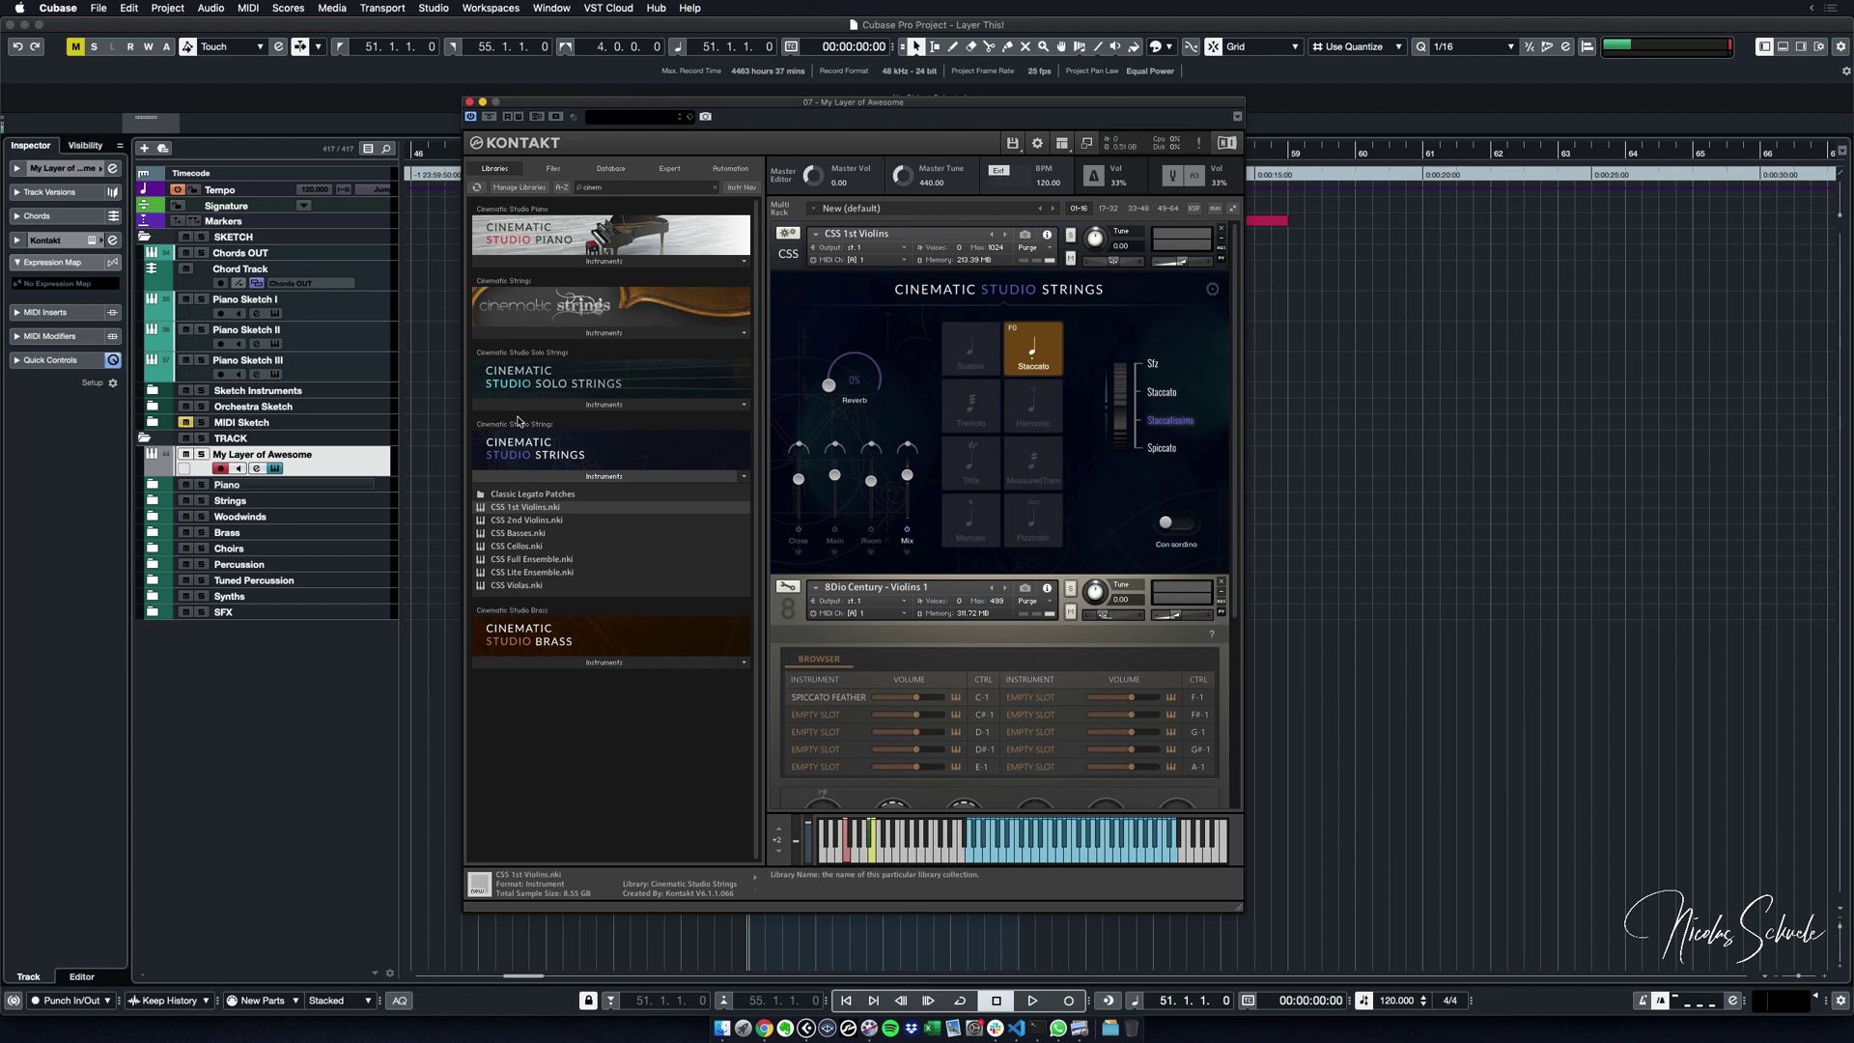
# - In the 8Dio violins' insert effects, swap the Lo-Fi slot for Delay > Replika Delay
pyautogui.click(789, 588)
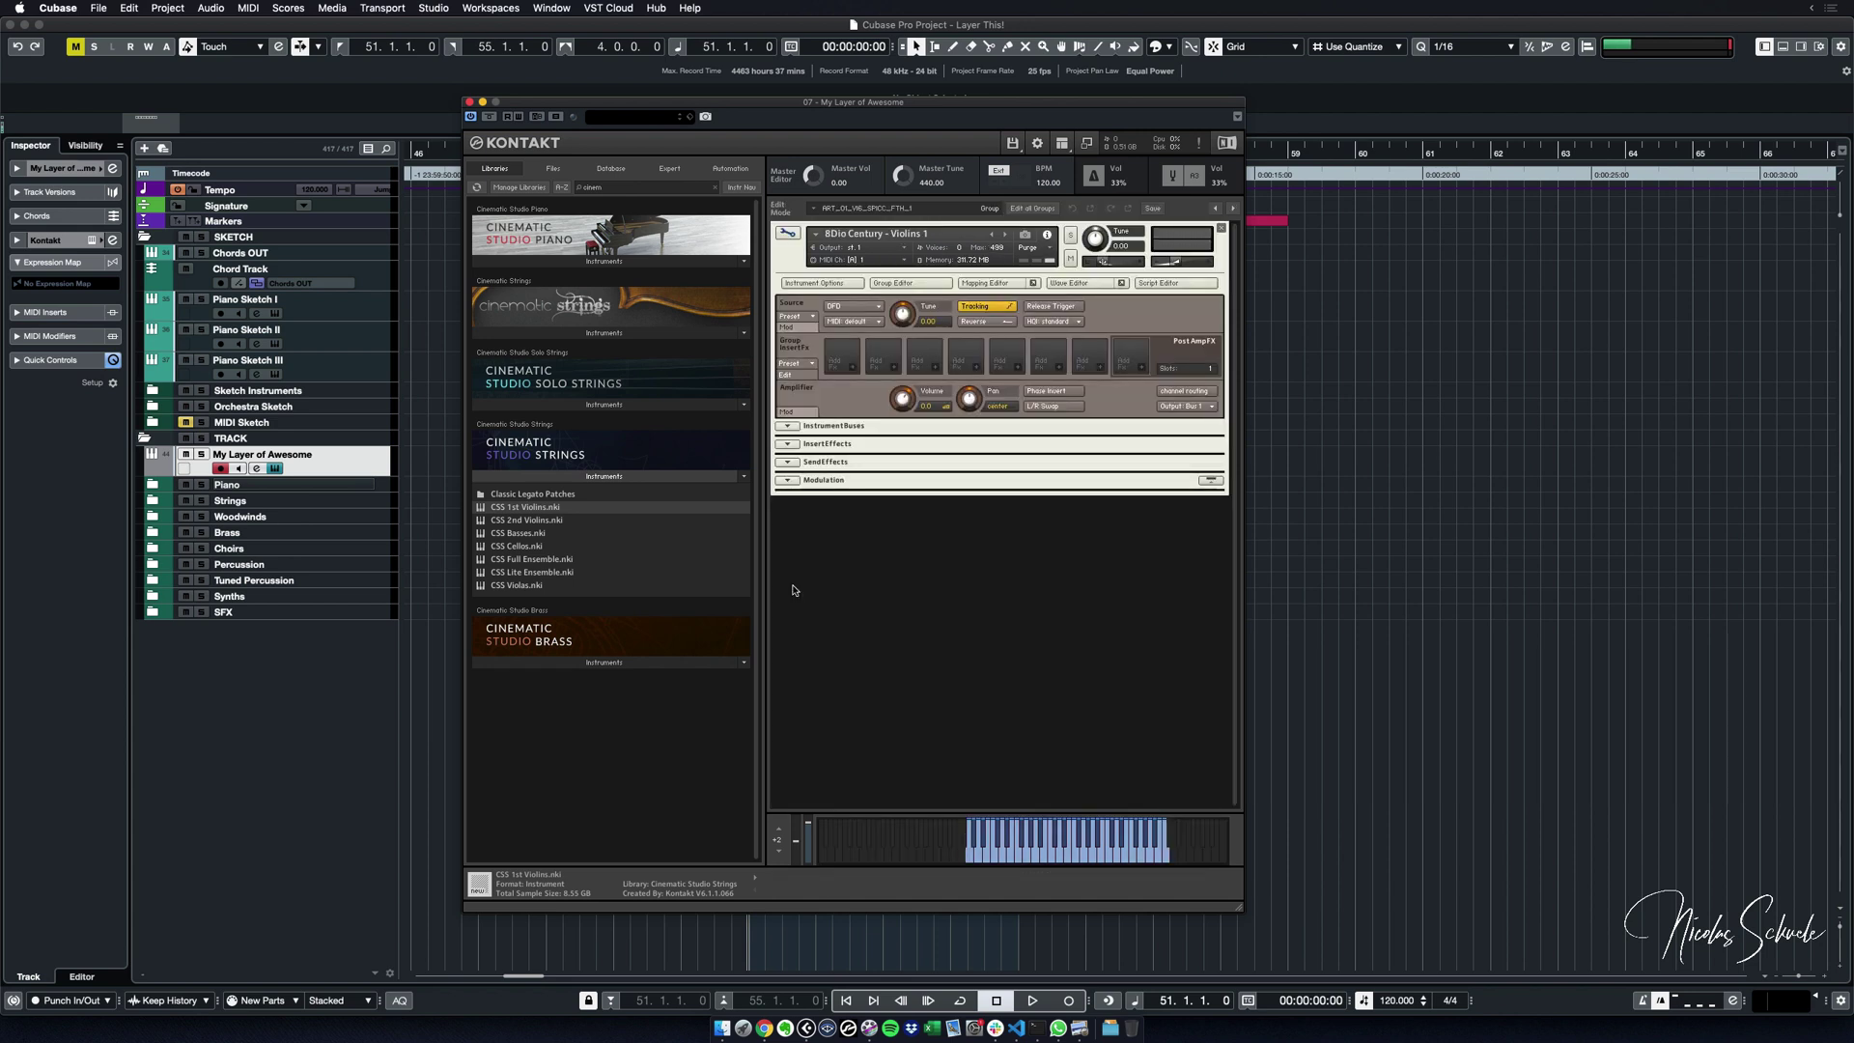
pyautogui.click(788, 445)
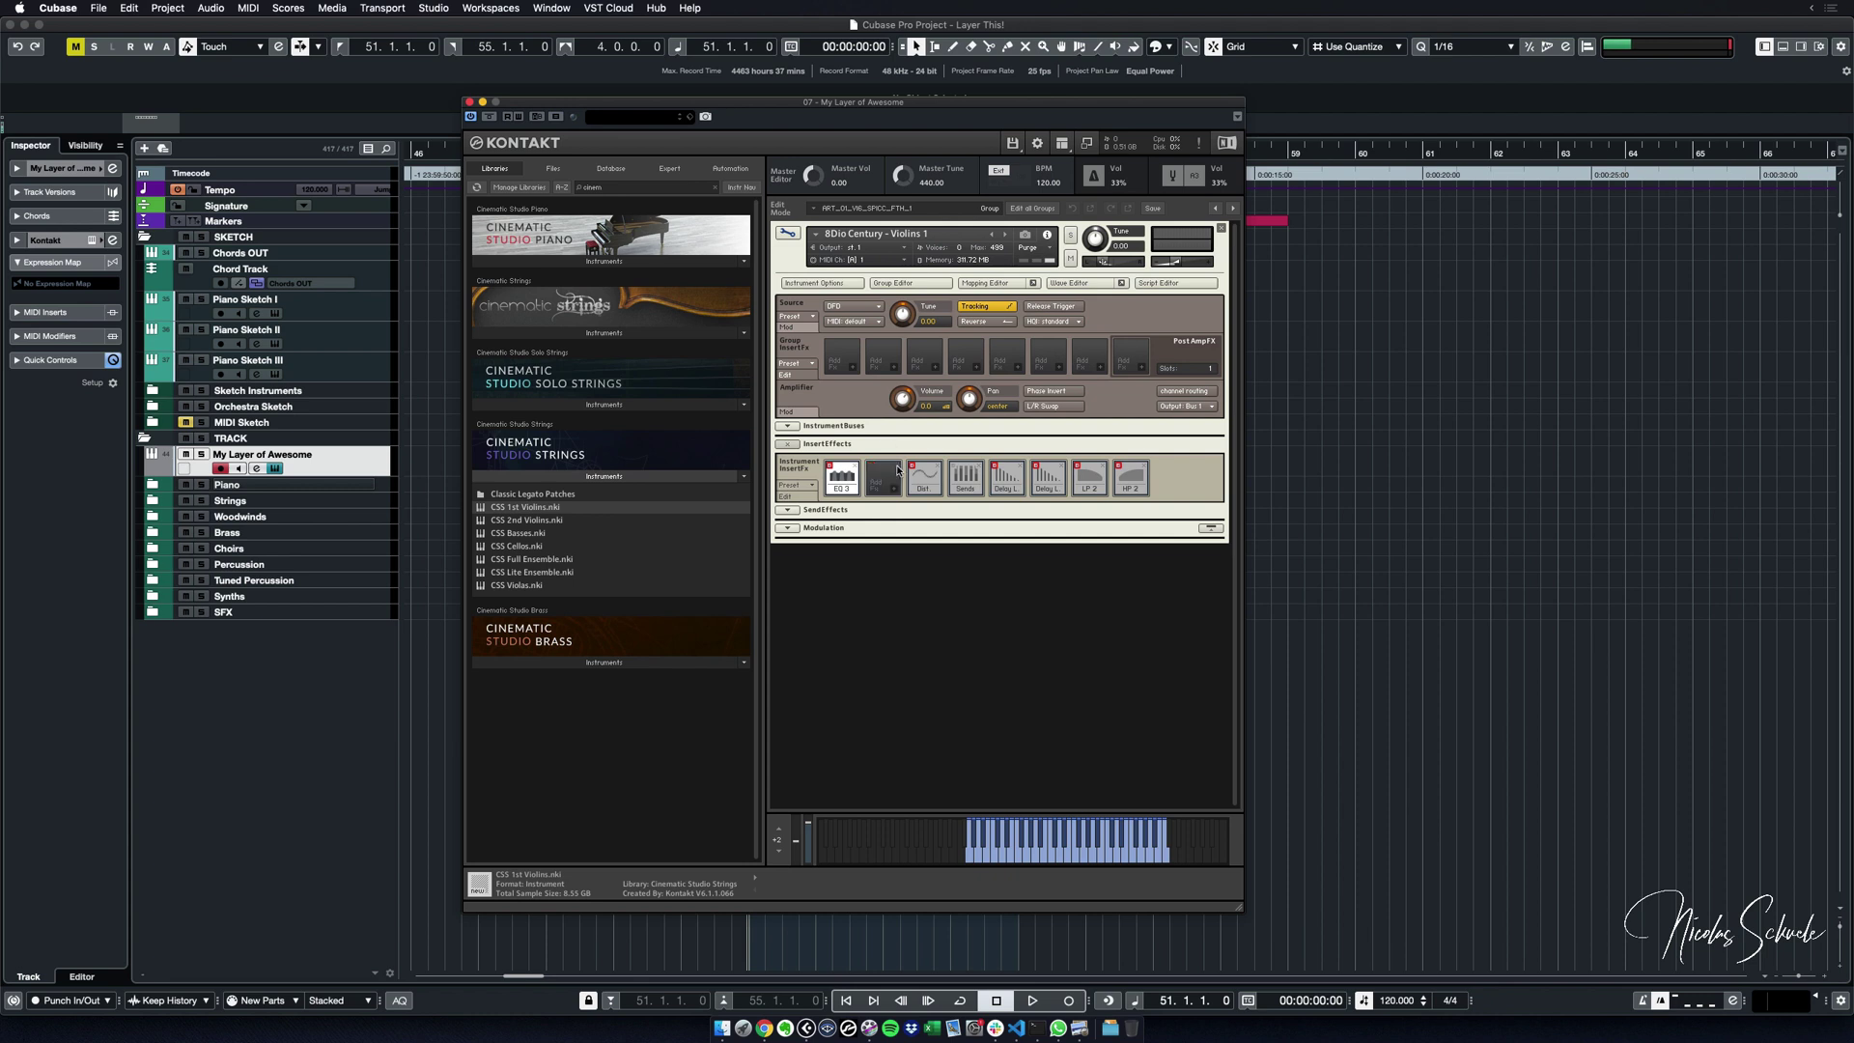
pyautogui.click(897, 488)
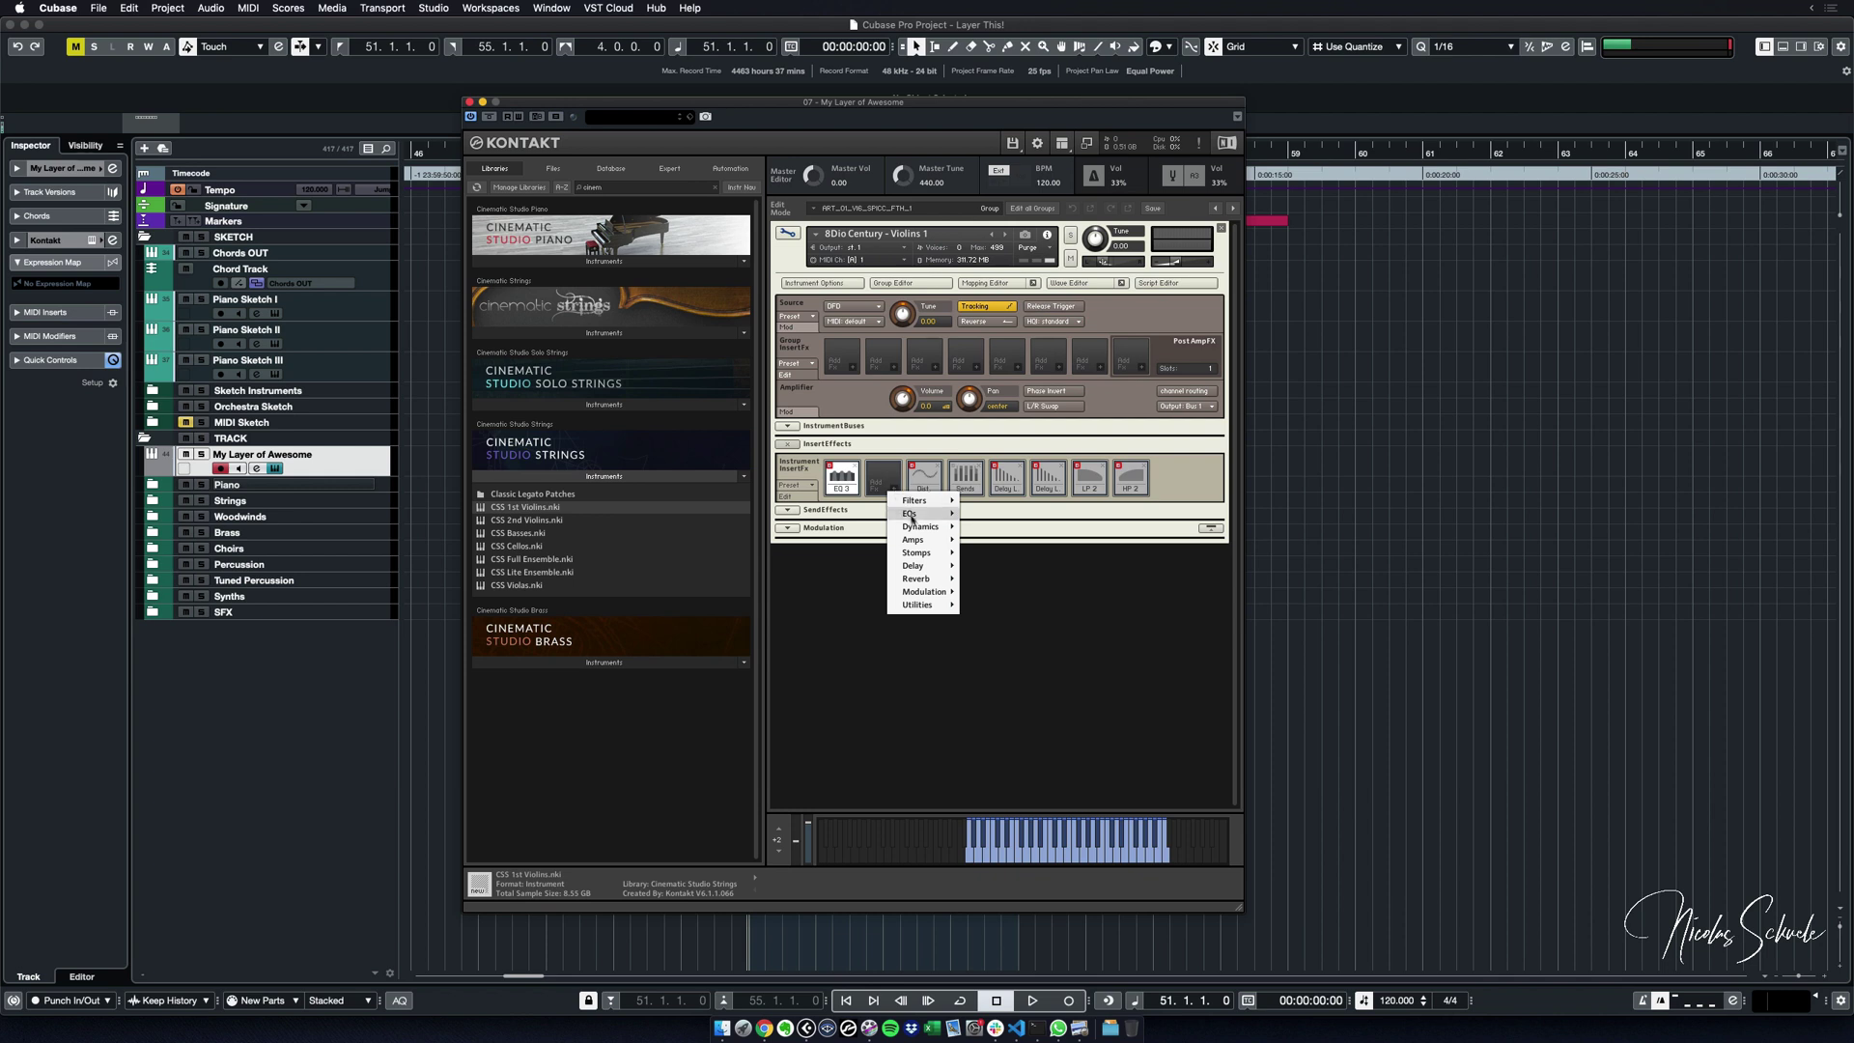
pyautogui.moveTo(927, 567)
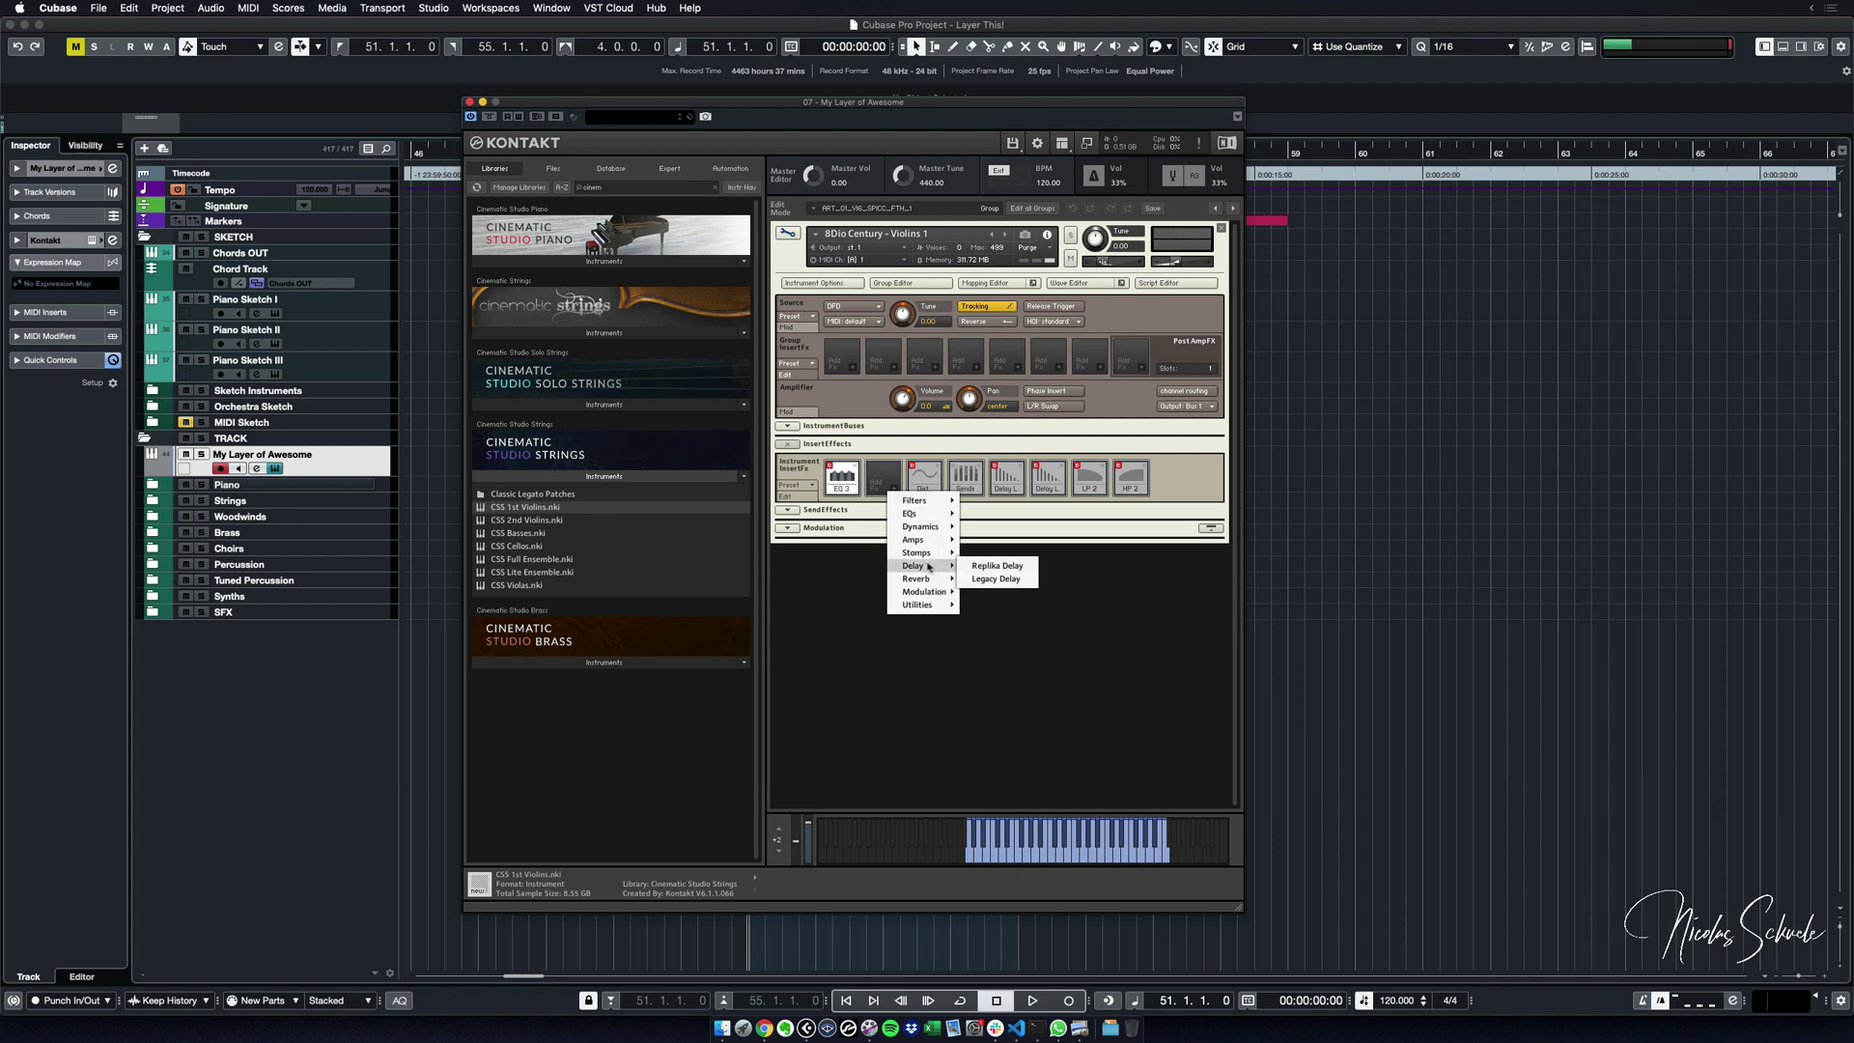
pyautogui.click(997, 566)
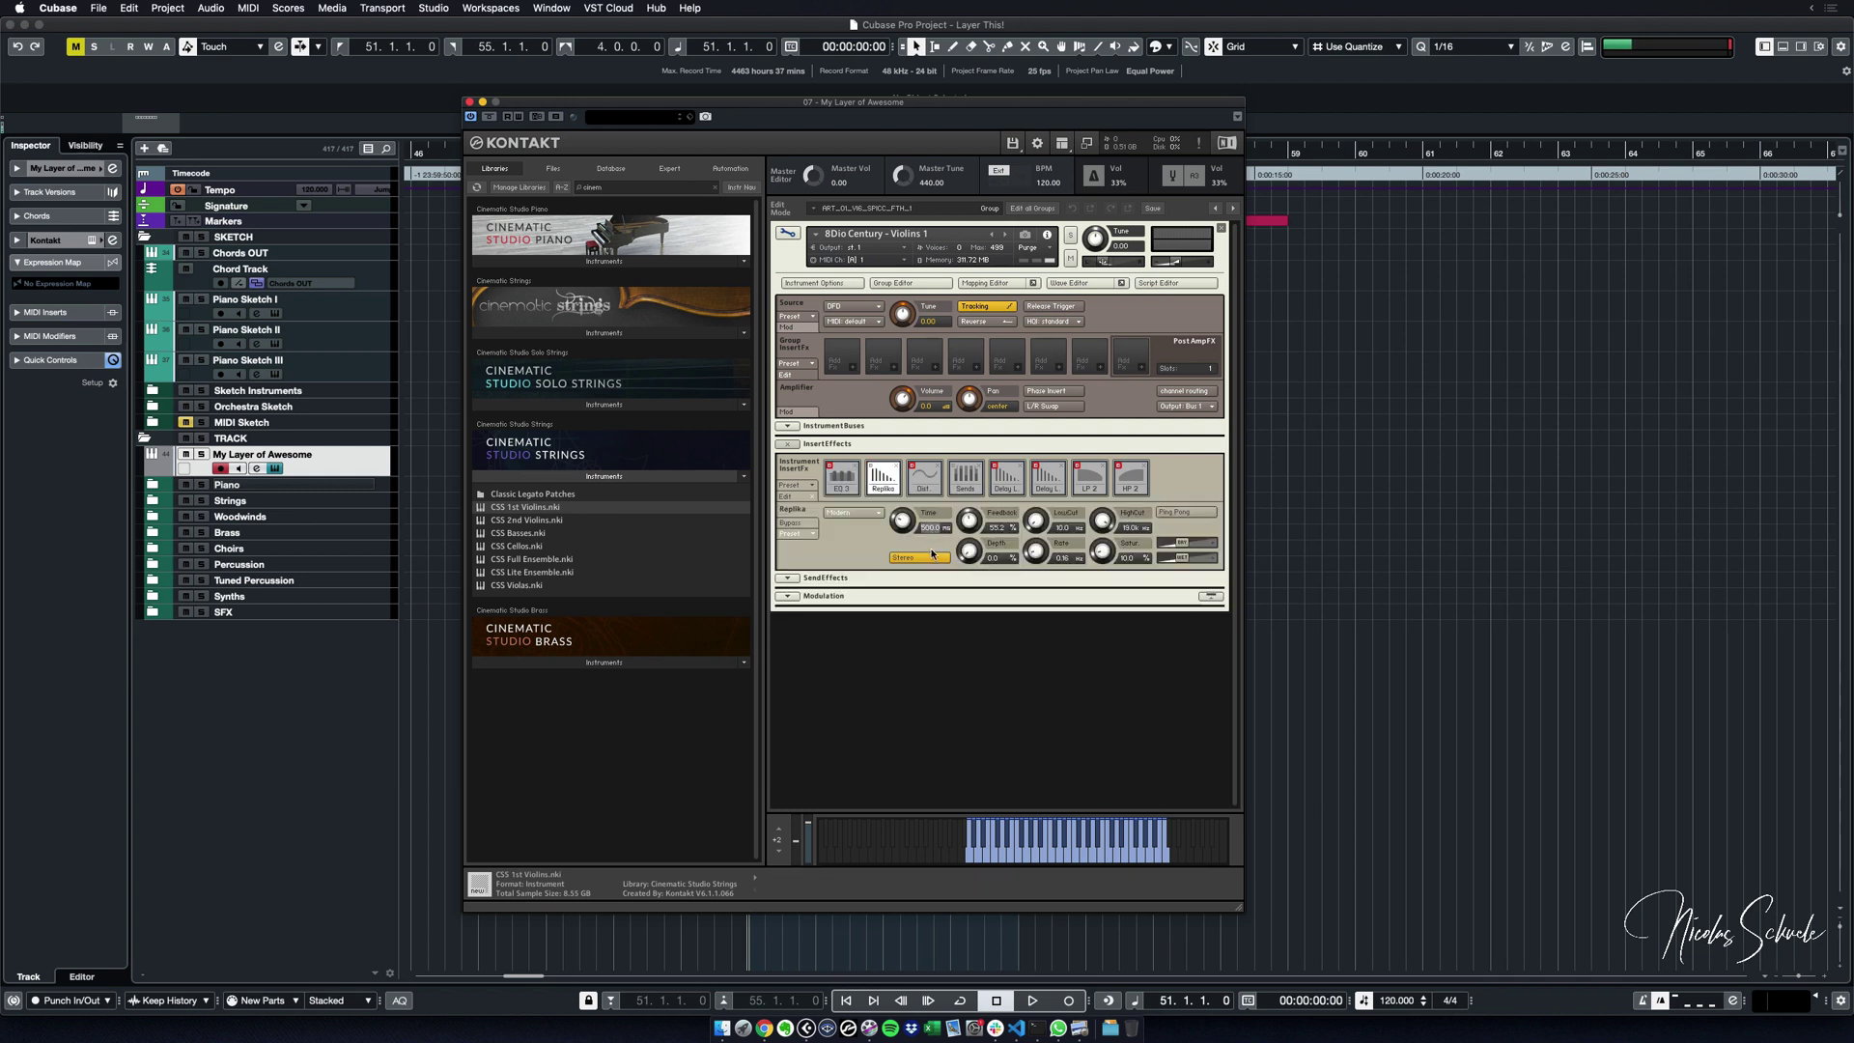
# - Set Replika Delay to 20 ms time, 12.5% feedback, 0% saturation and dry at -inf
pyautogui.write('20')
pyautogui.press('Return')
pyautogui.moveTo(968, 522); pyautogui.dragTo(977, 627)
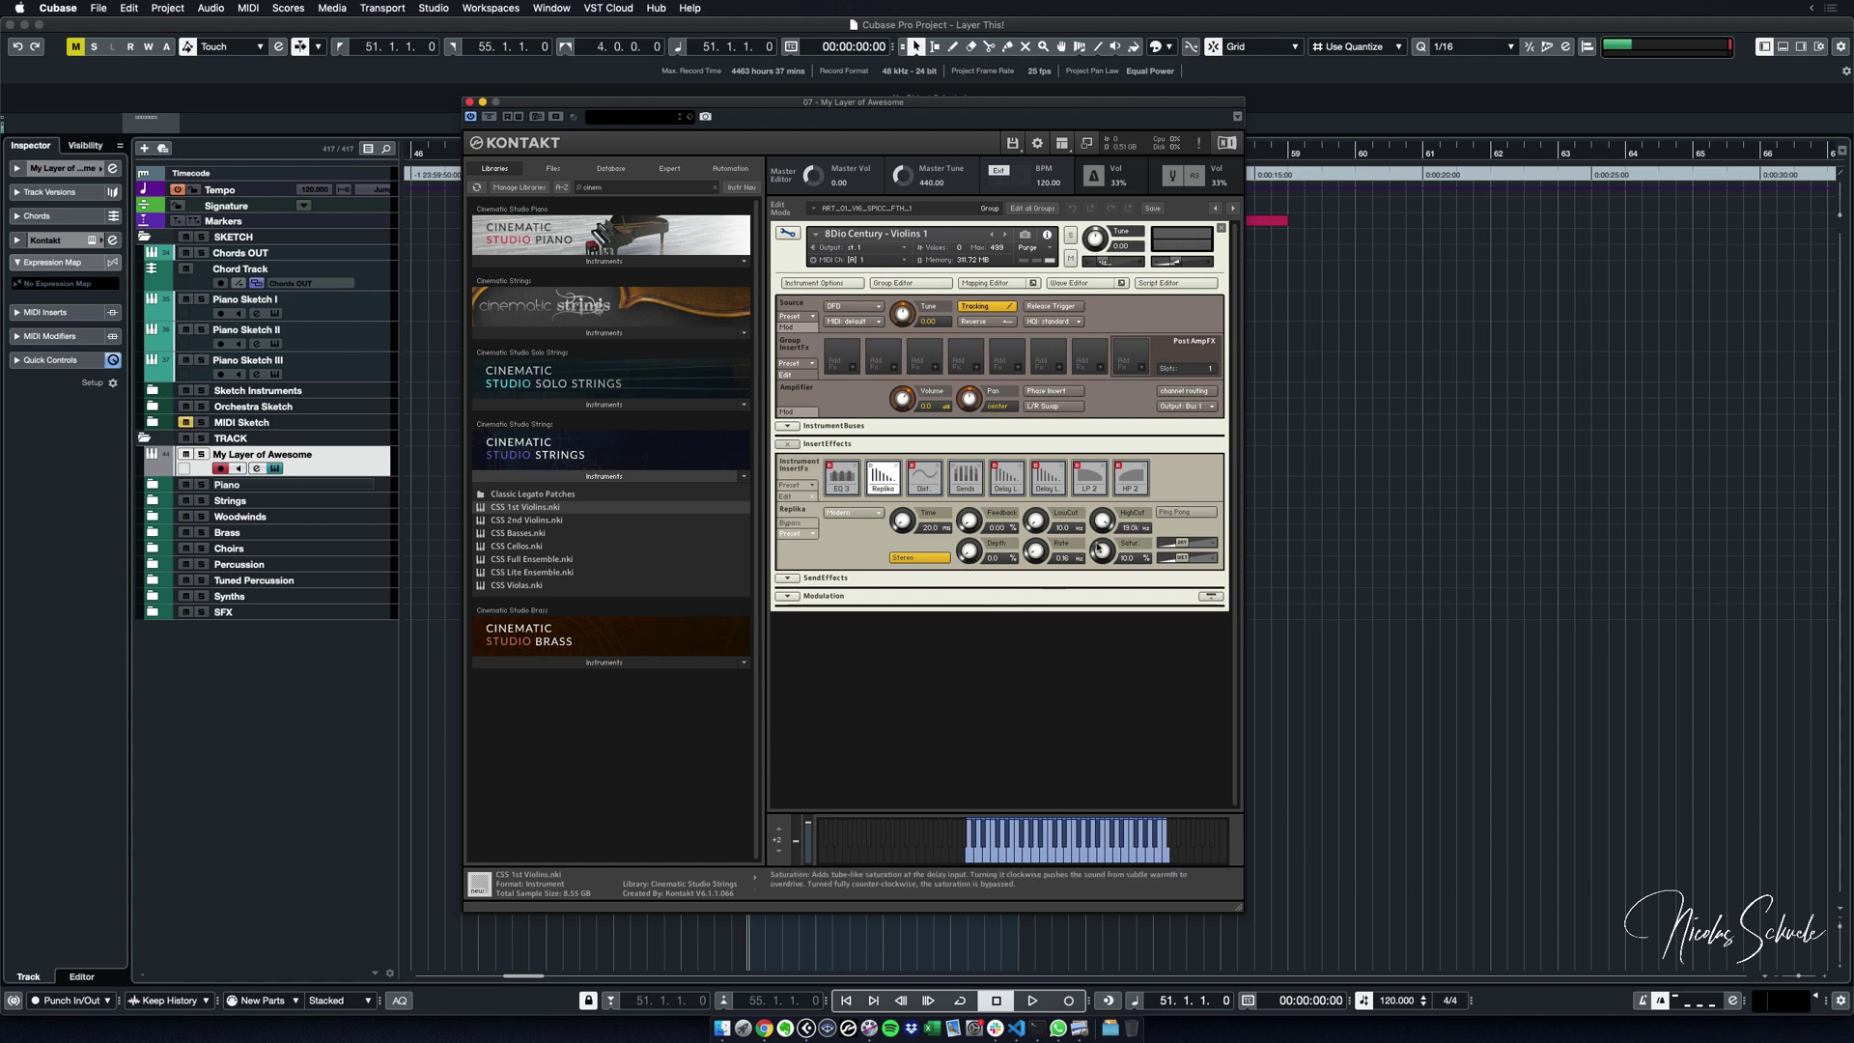
pyautogui.moveTo(1098, 549); pyautogui.dragTo(1111, 591)
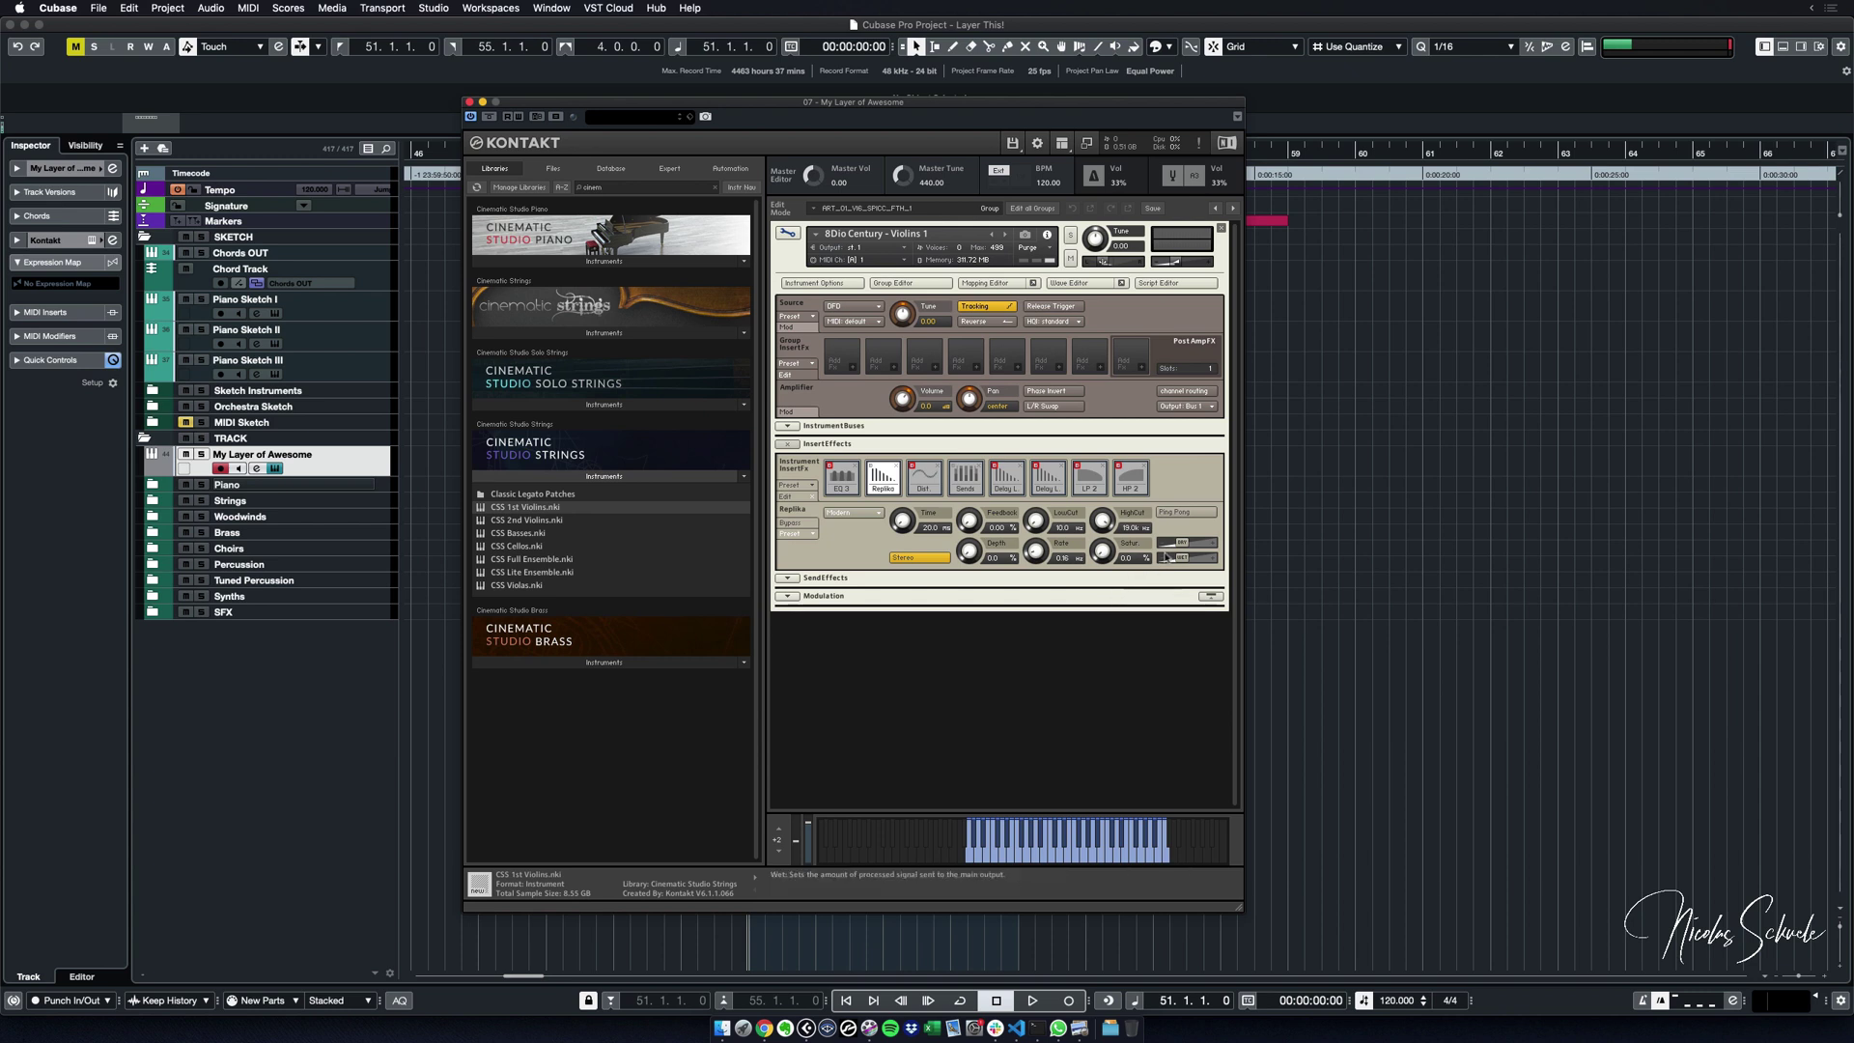
pyautogui.moveTo(1180, 543); pyautogui.dragTo(1151, 550)
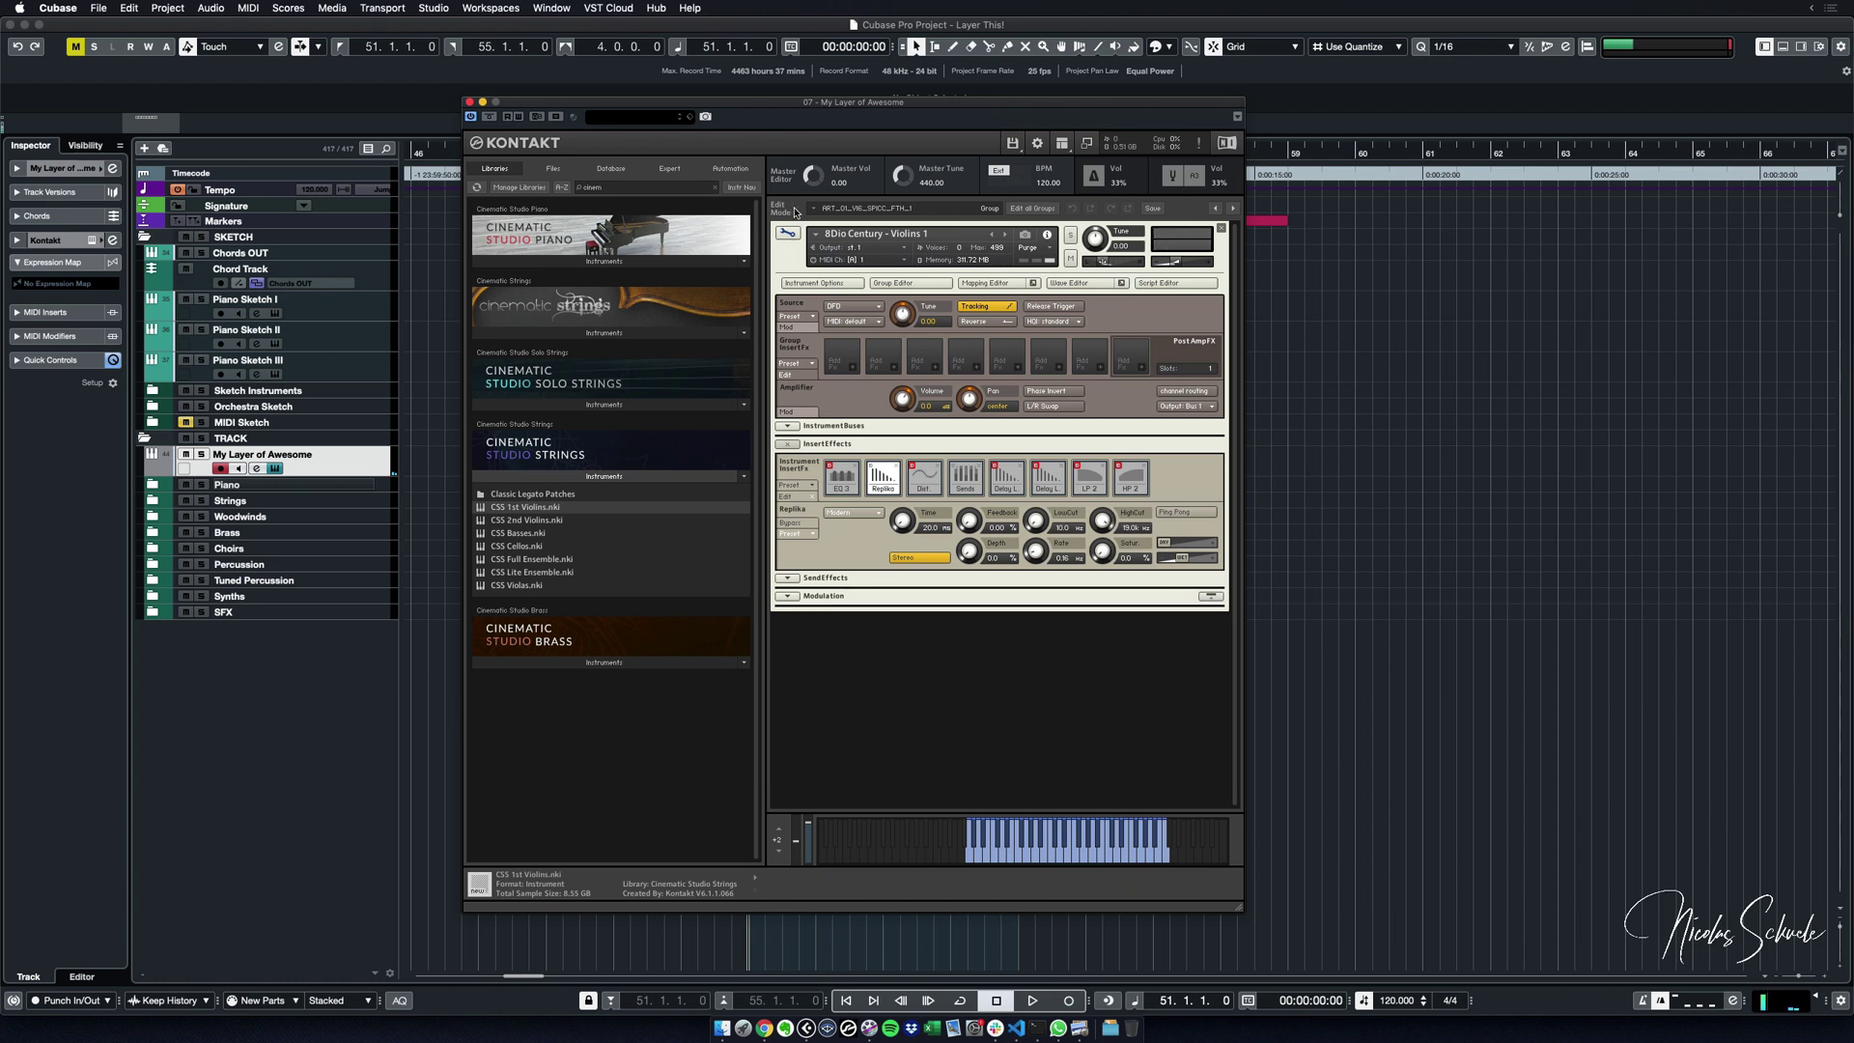
# - Replace the Dist. insert with Filters > Multi > Simple LP/HP and set Cutoff HP to 2.6
pyautogui.click(943, 464)
pyautogui.click(935, 490)
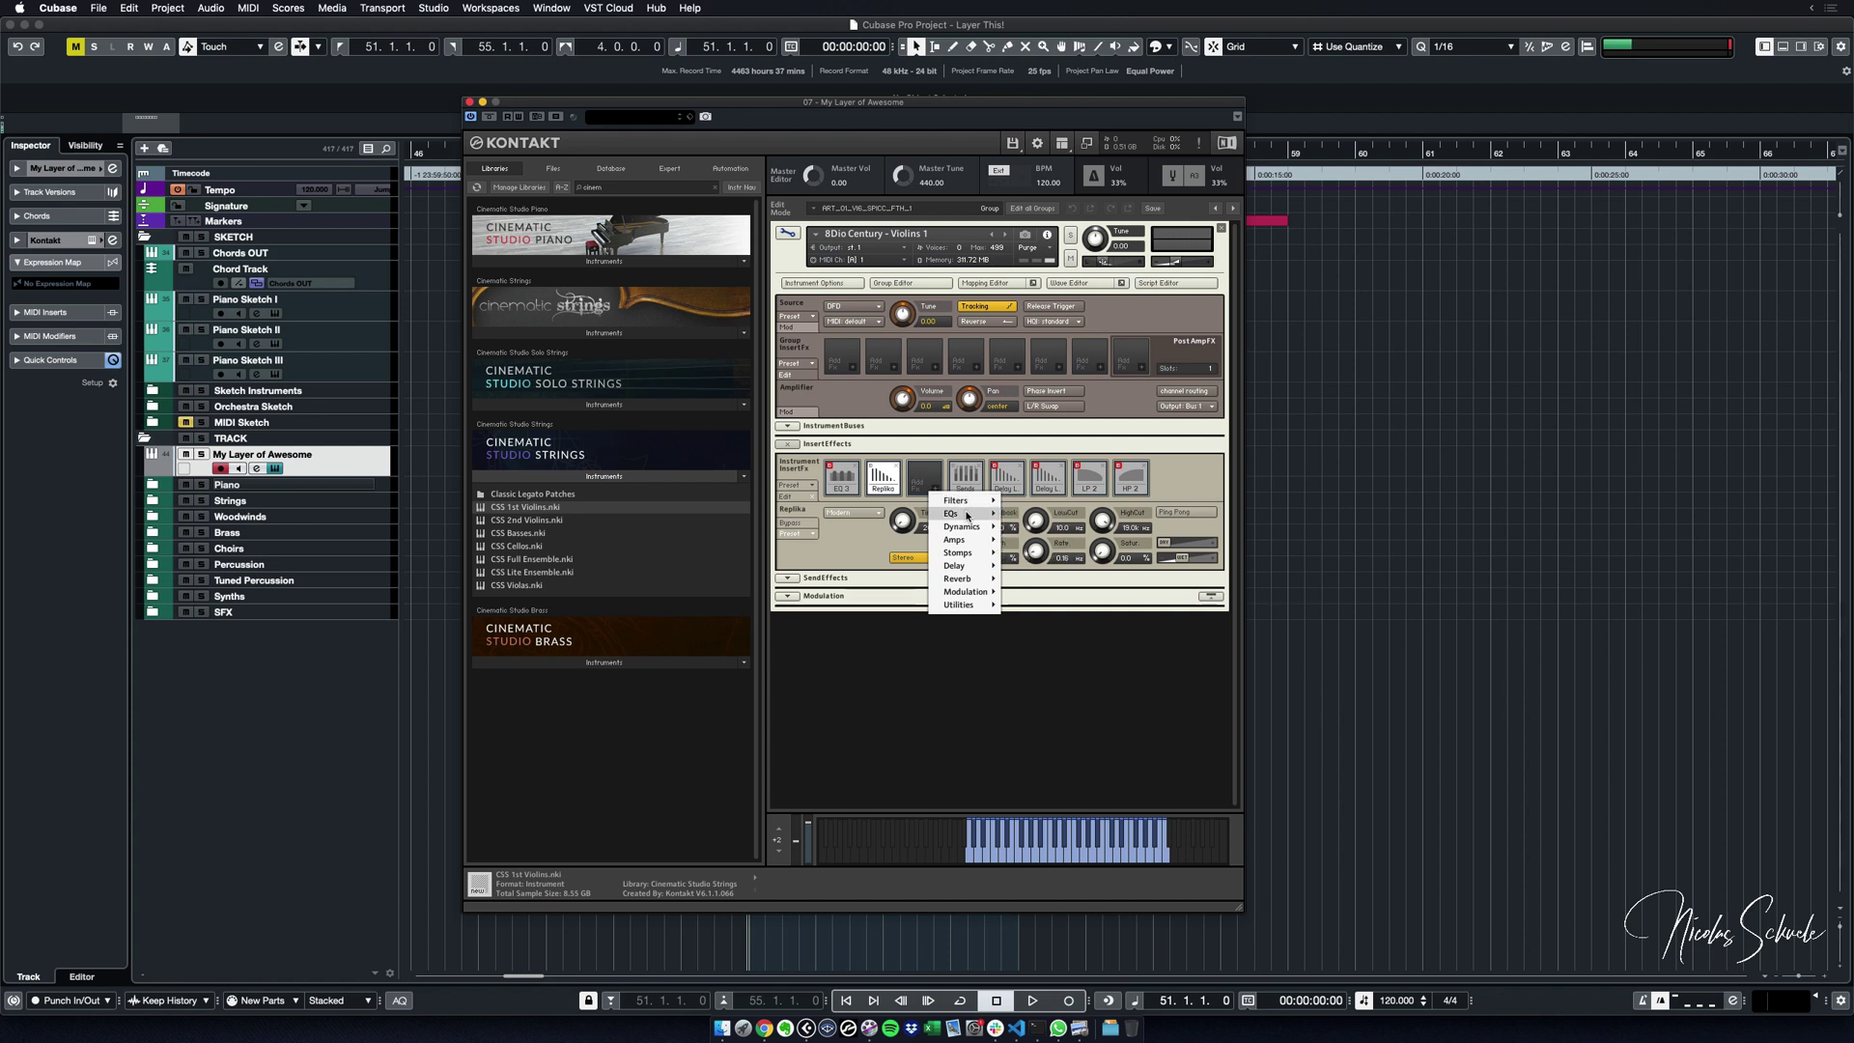
pyautogui.moveTo(966, 501)
pyautogui.moveTo(1032, 556)
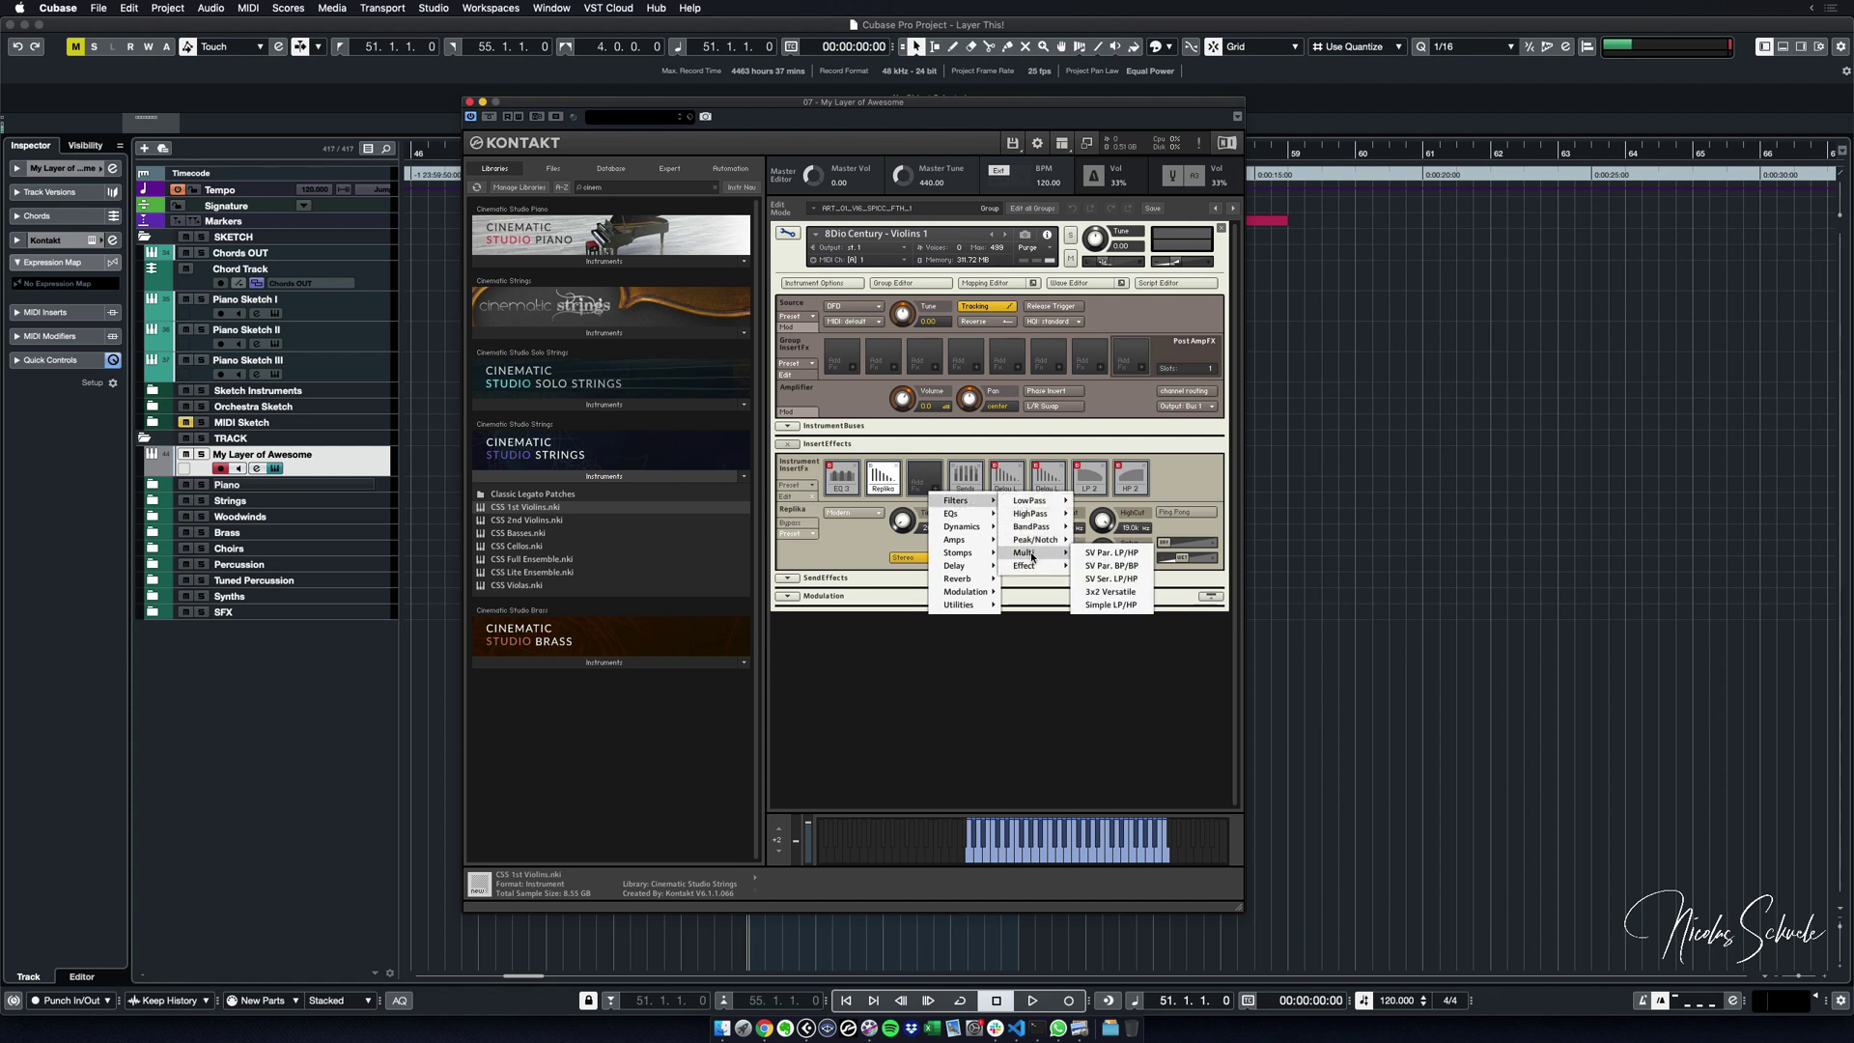
pyautogui.click(1075, 603)
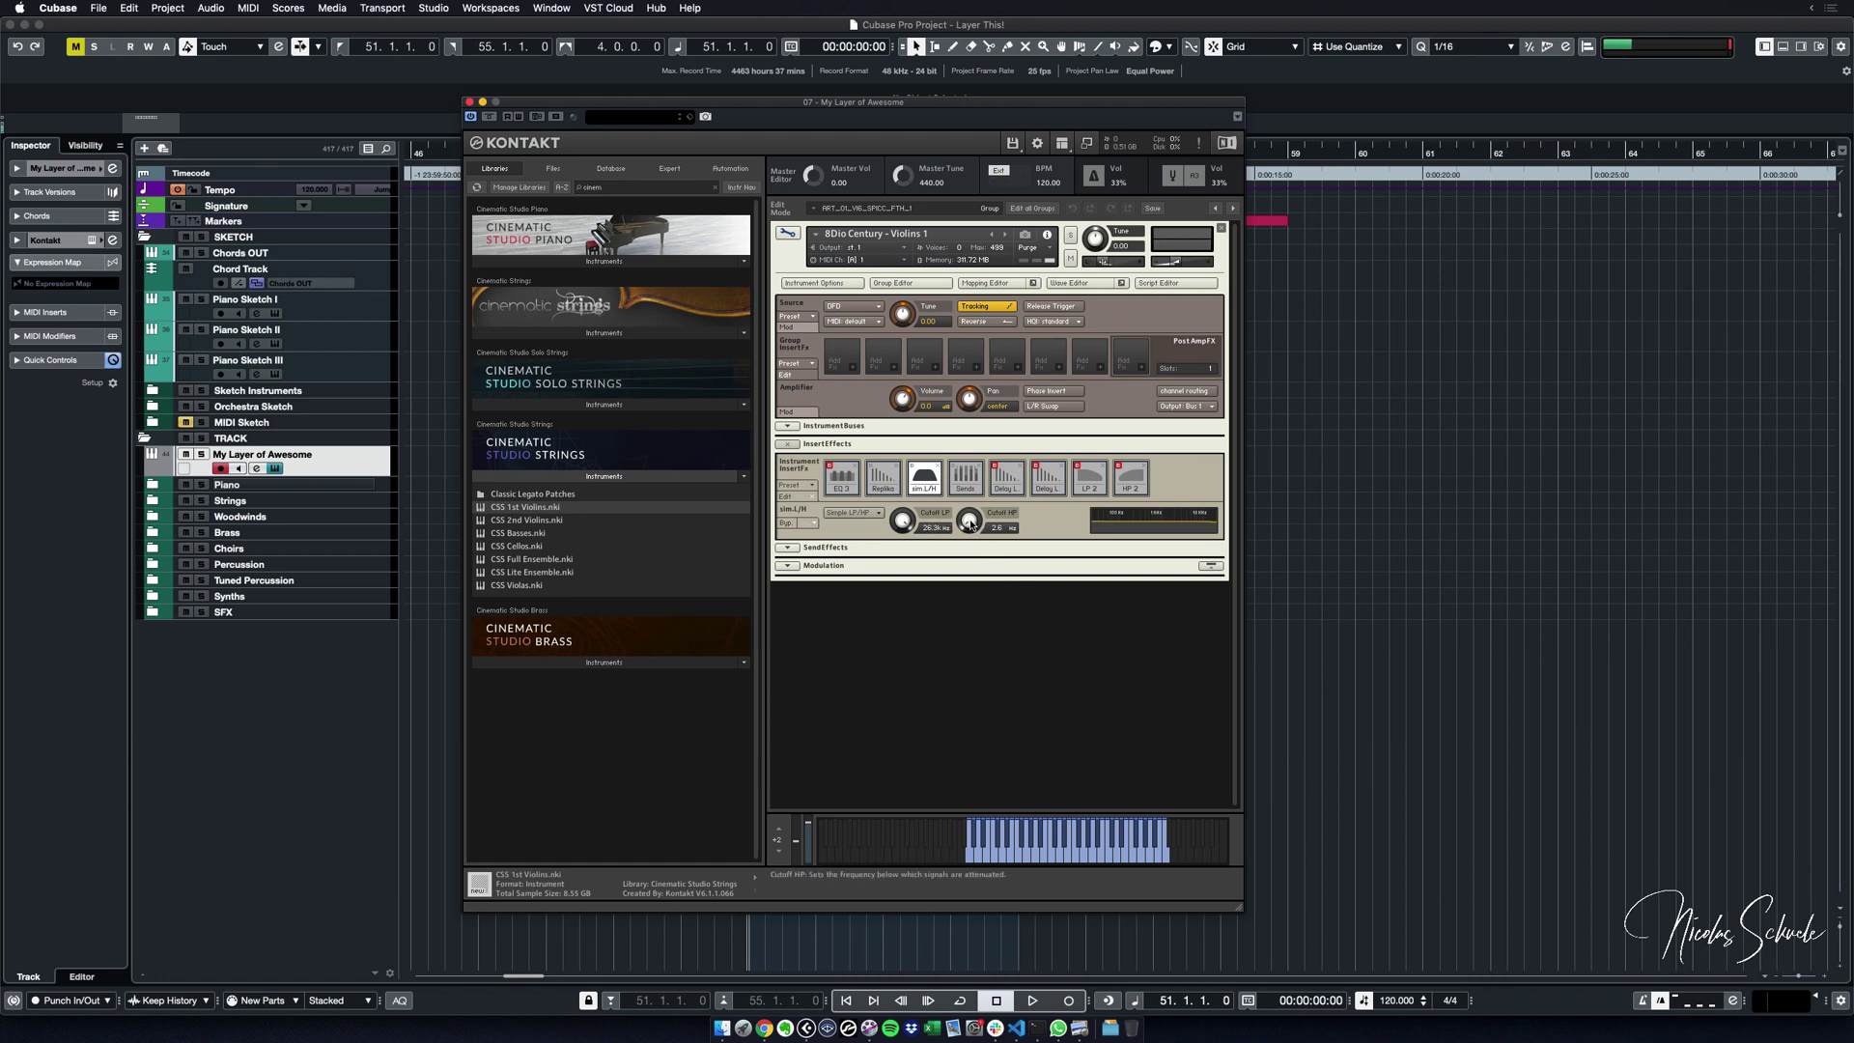
pyautogui.moveTo(968, 517); pyautogui.dragTo(973, 446)
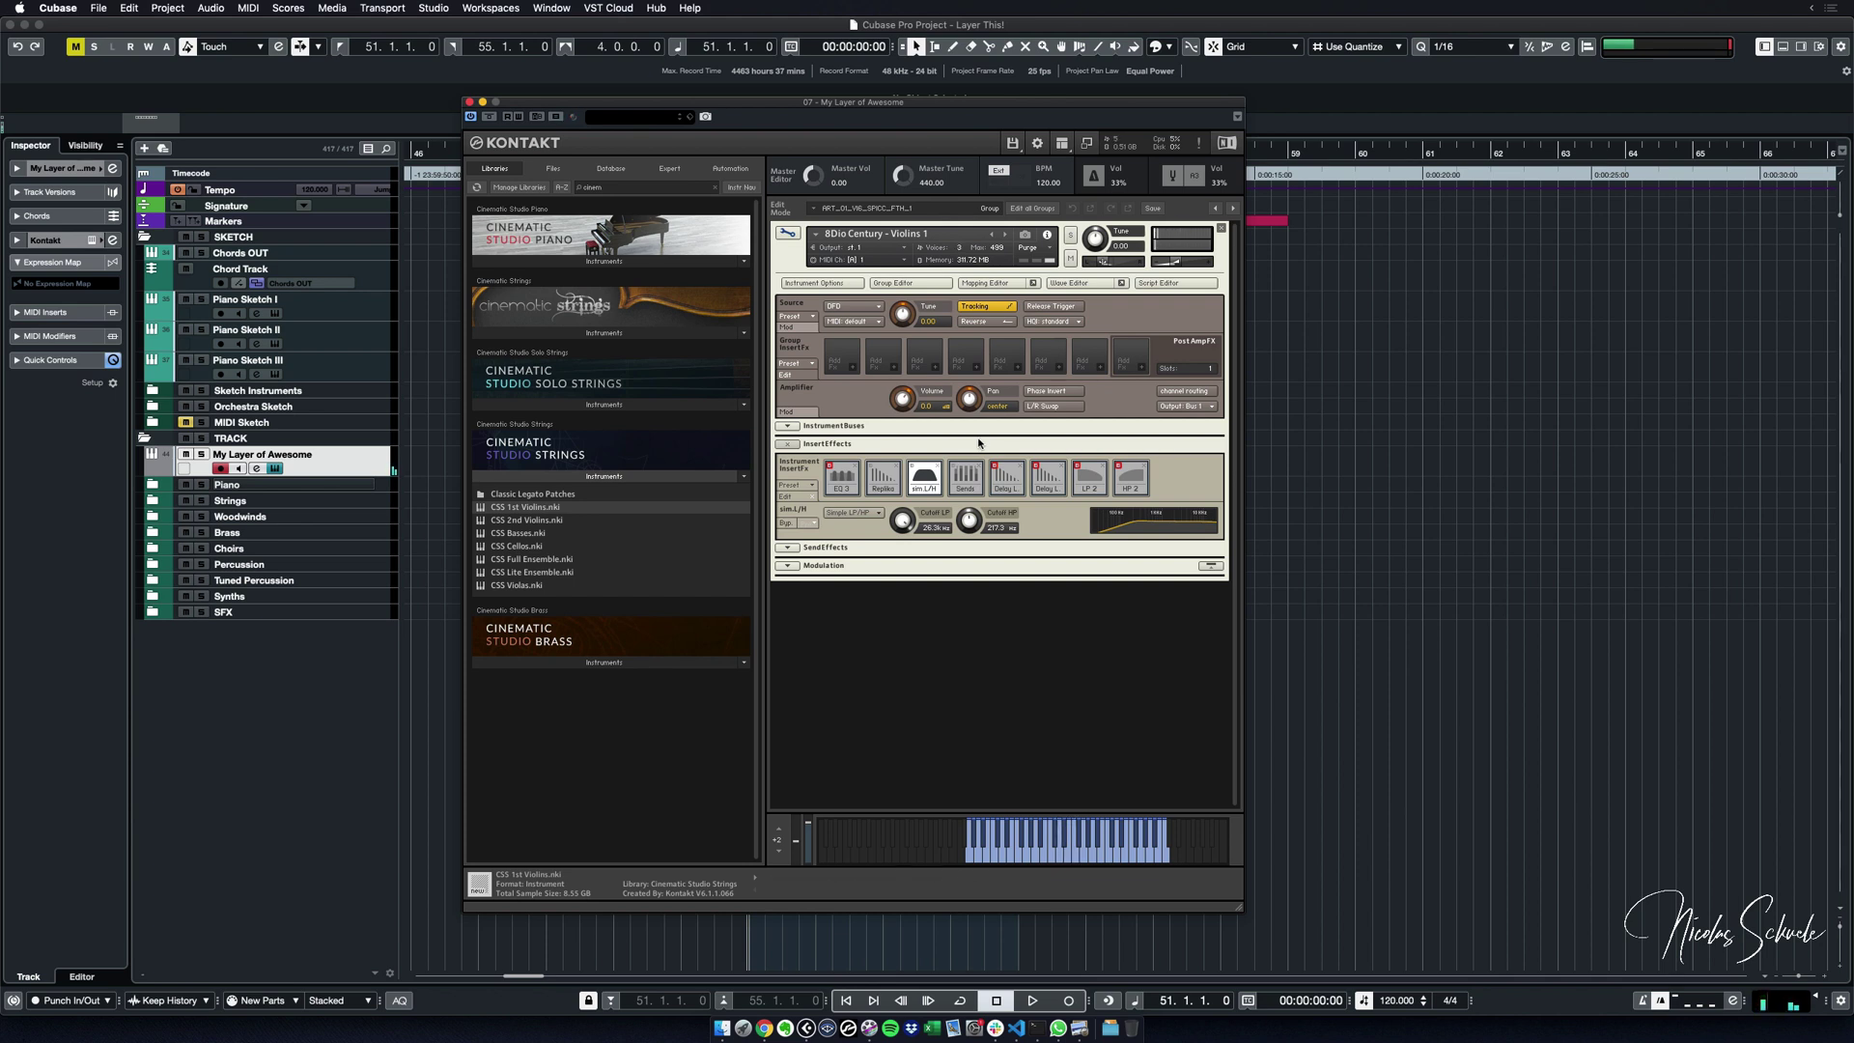
# - Exit 8Dio edit mode and collapse both the CSS and 8Dio instrument panels
pyautogui.click(790, 234)
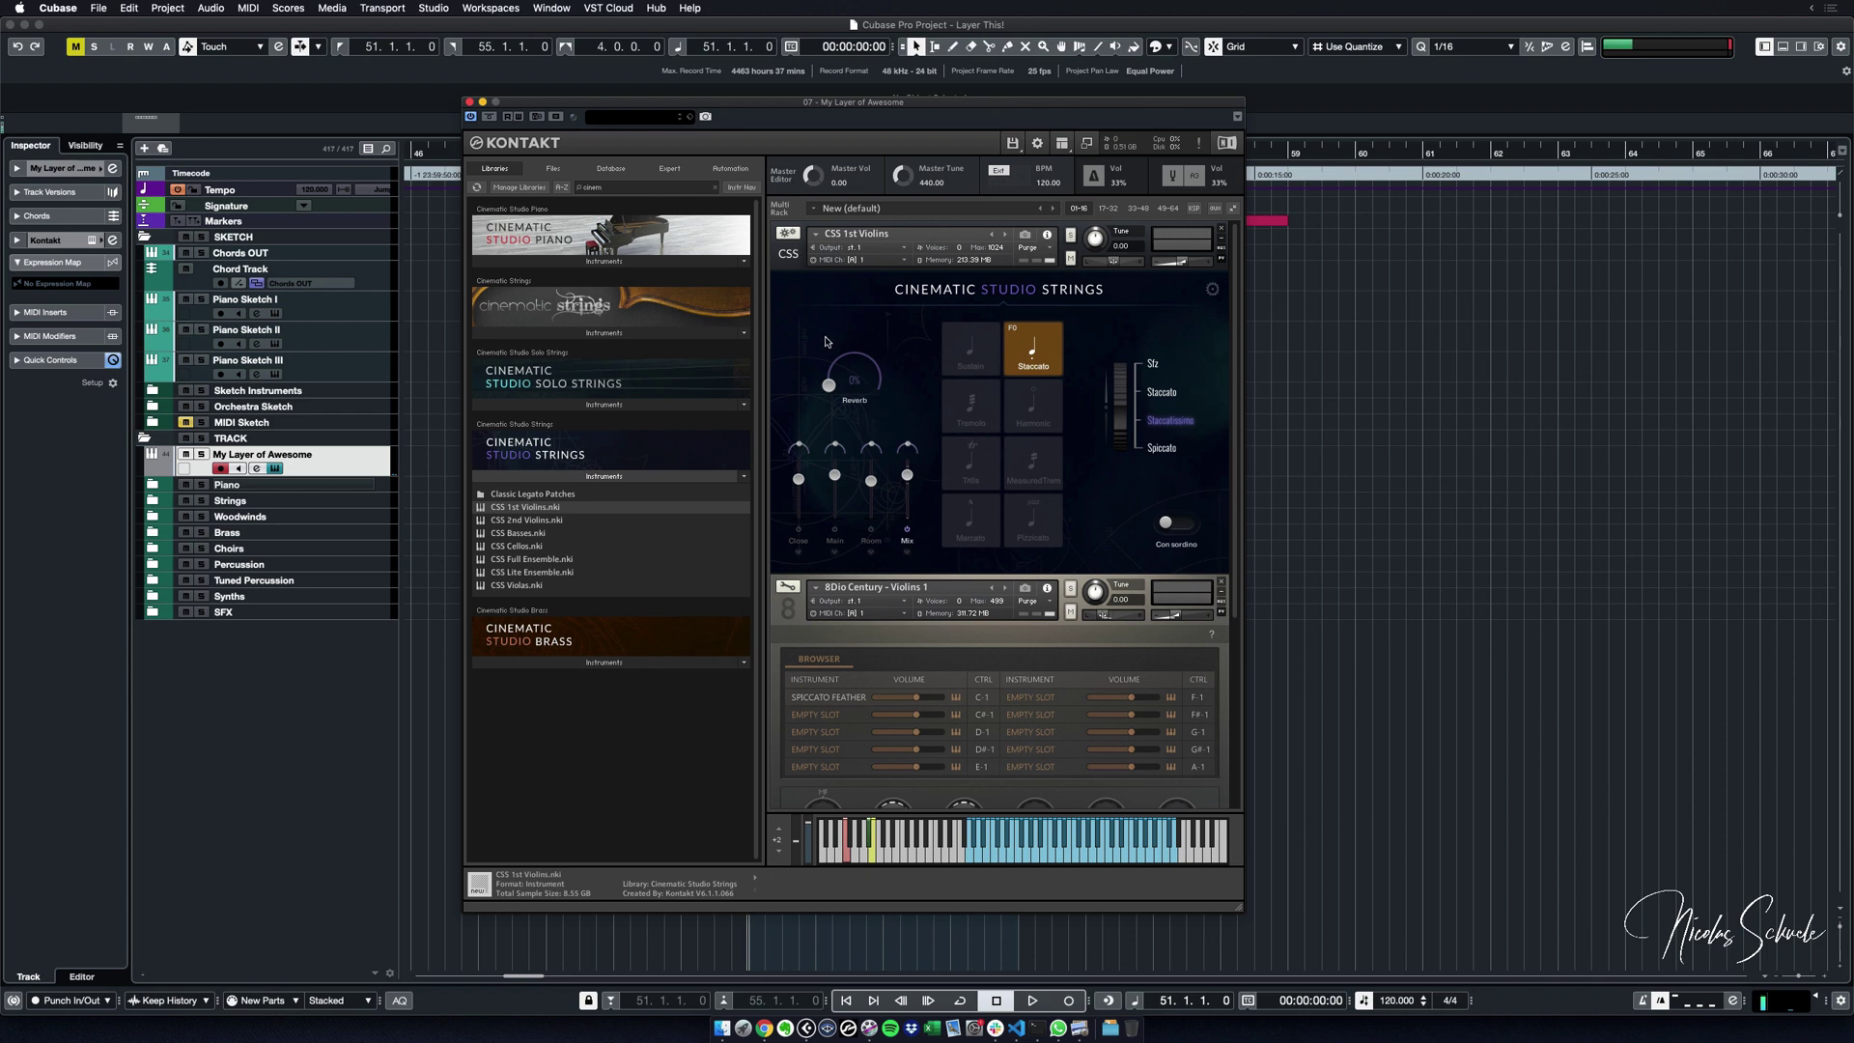
pyautogui.click(788, 253)
pyautogui.click(790, 309)
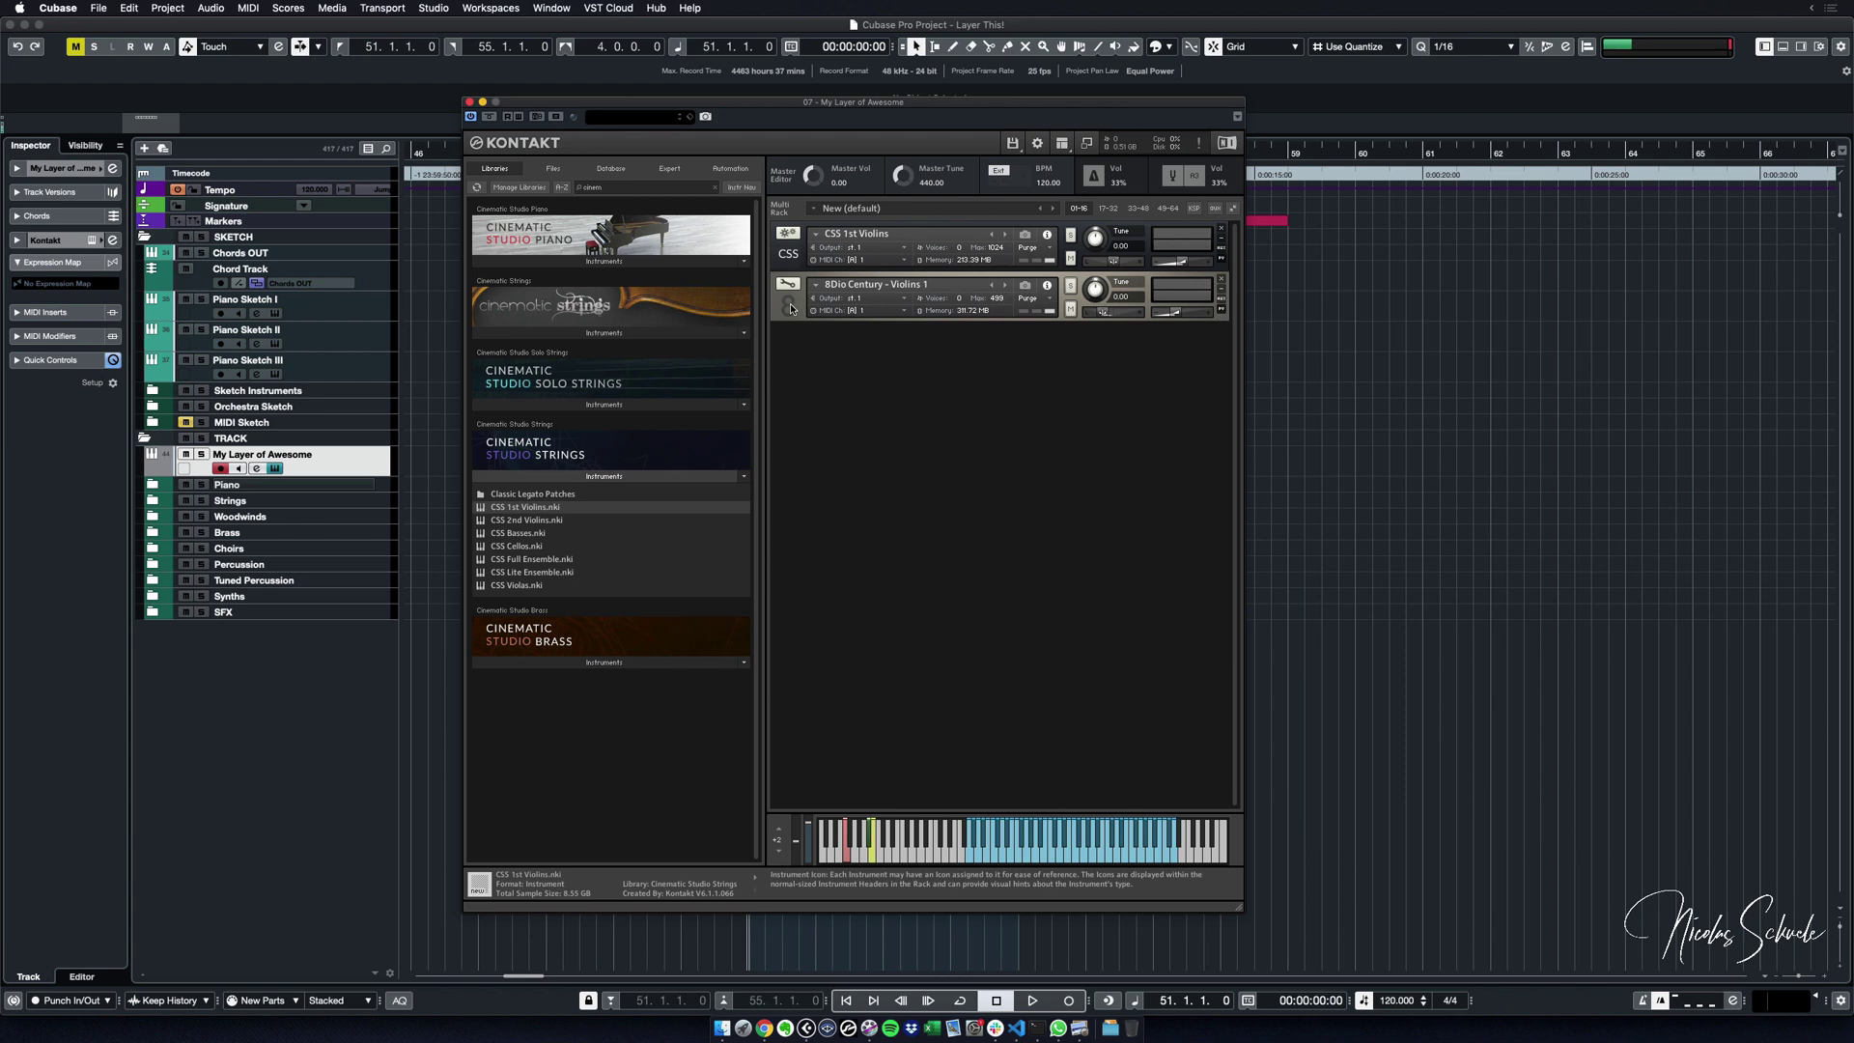